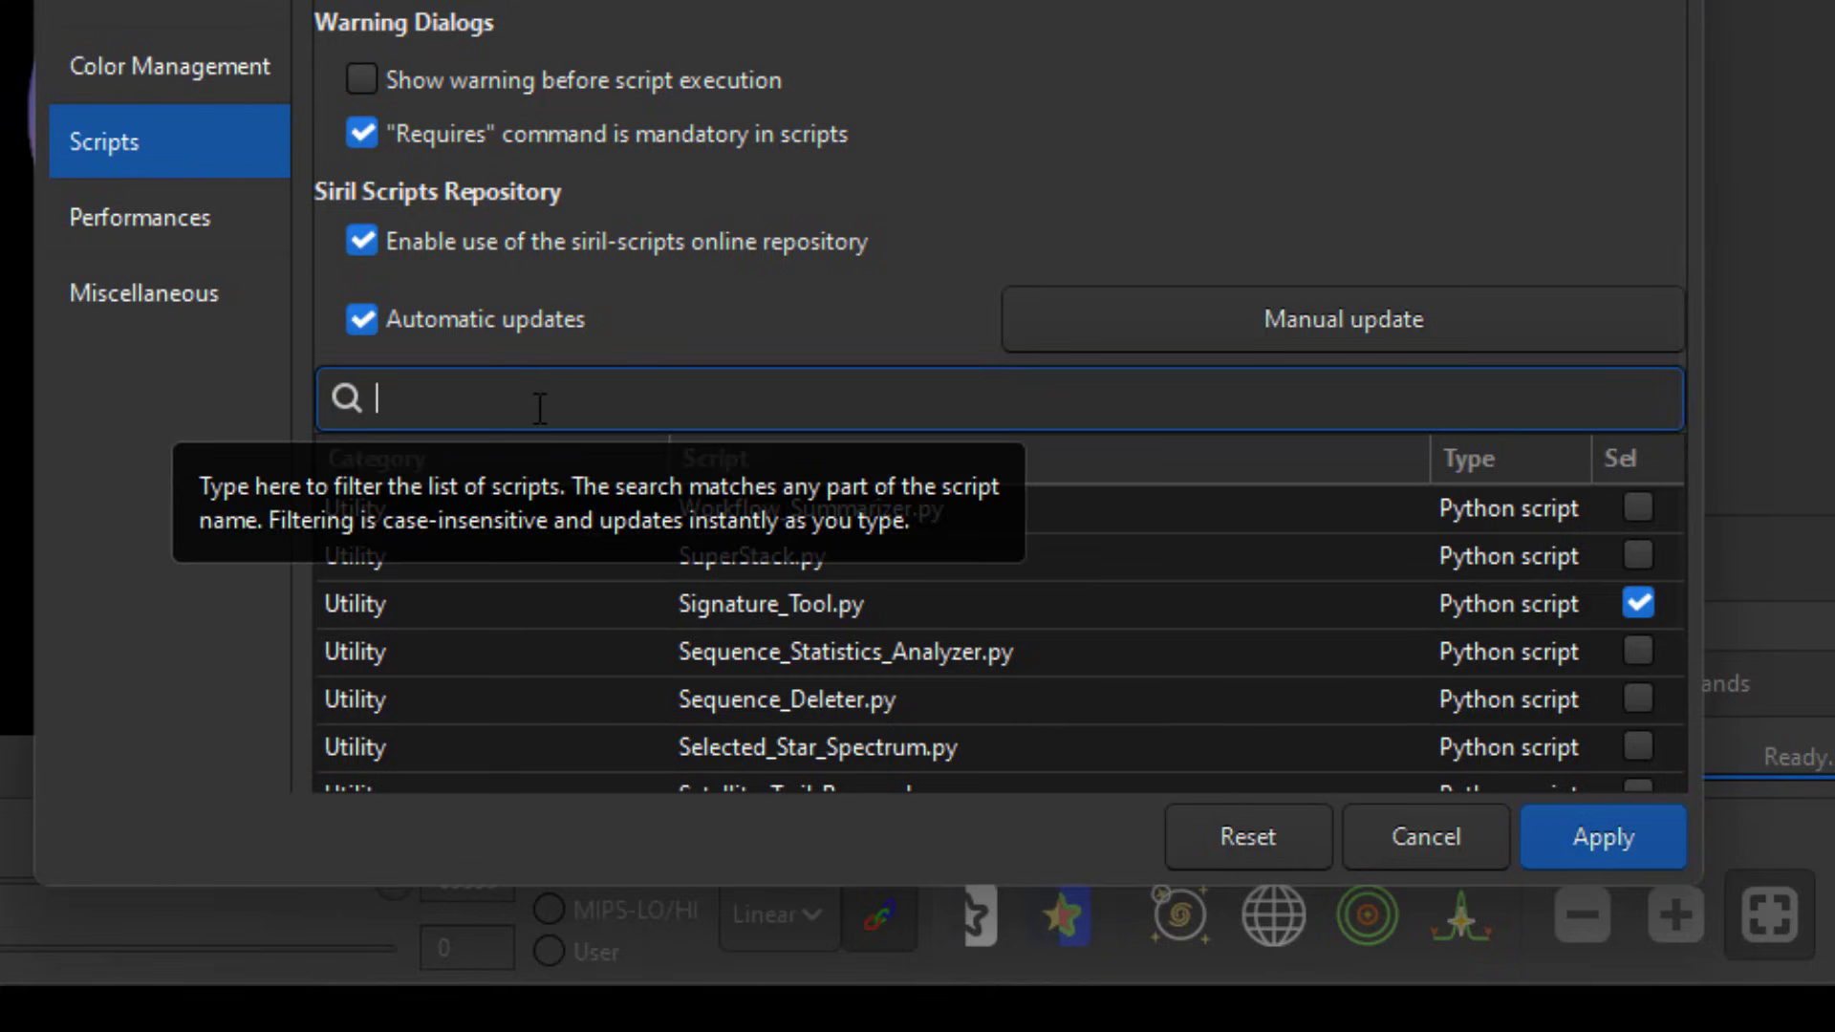
Step: Enable the VeraLux_HyperMetric_Stretch.py processing script in the scripts repository list, apply the preferences, and check its loading entry in the console
scroll(826, 564, down, 1)
scroll(824, 569, down, 4)
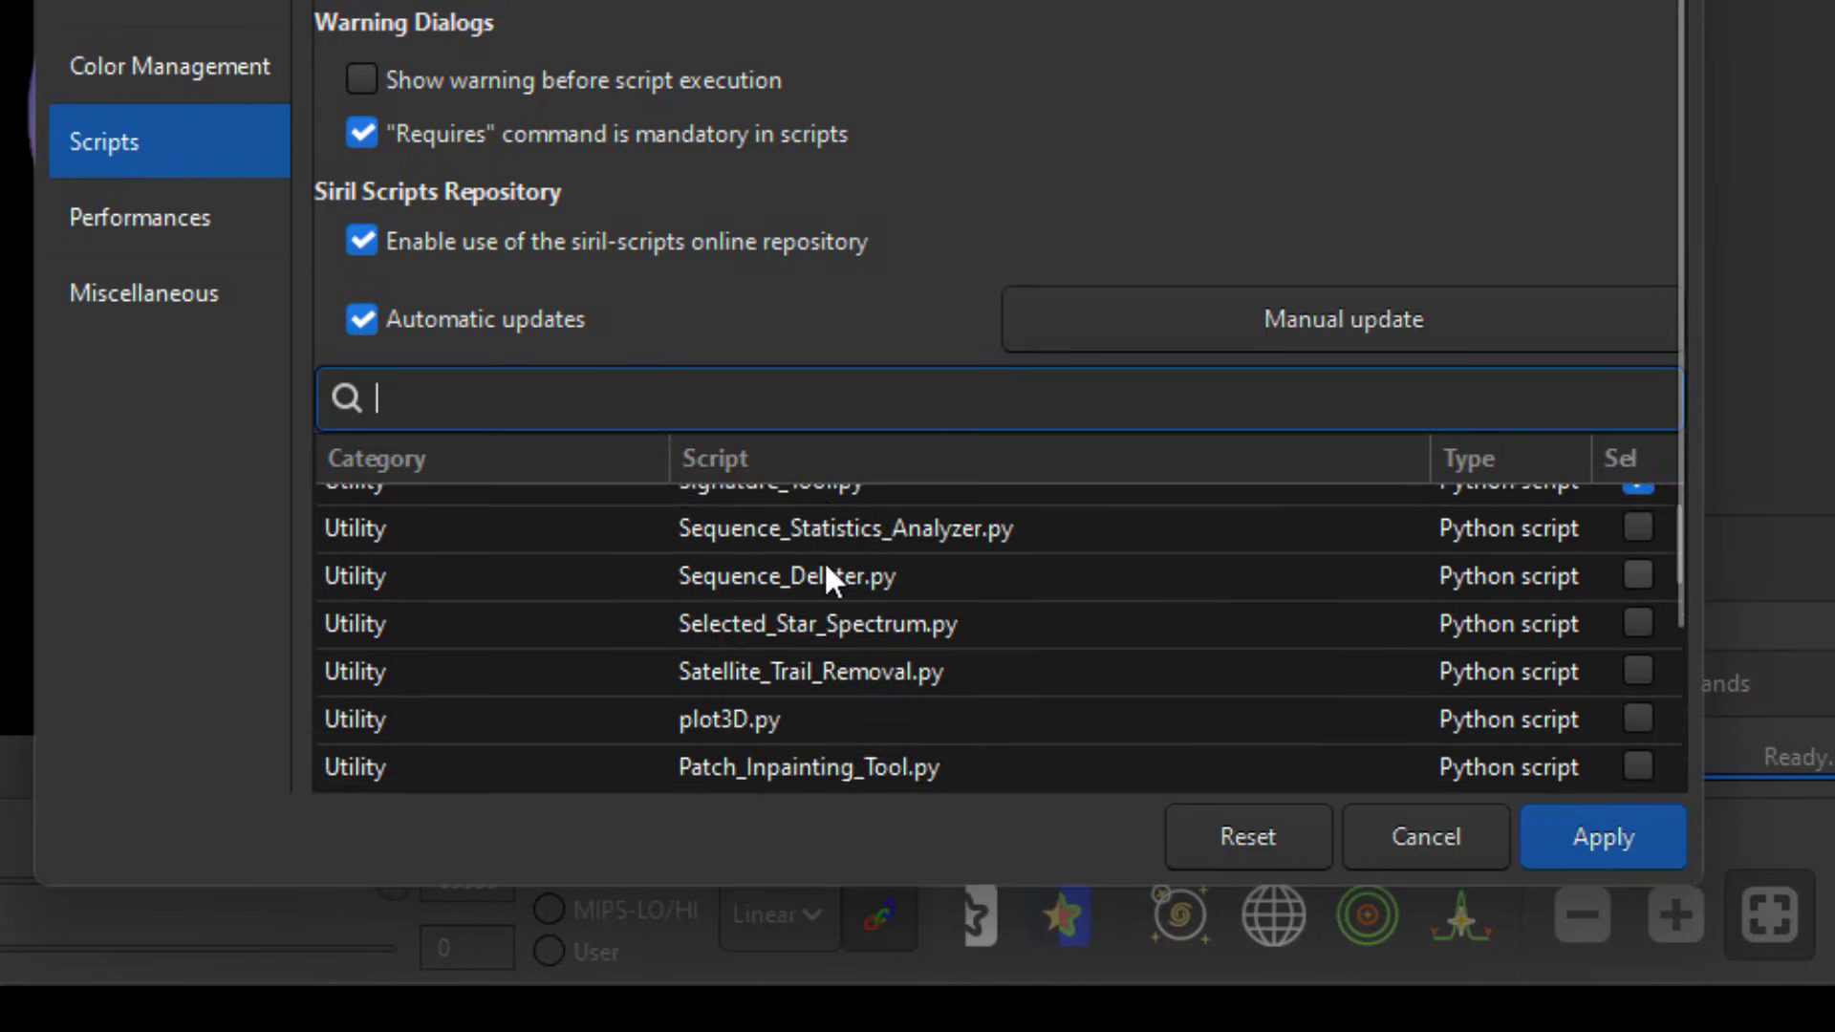
scroll(824, 569, down, 1)
scroll(826, 565, down, 6)
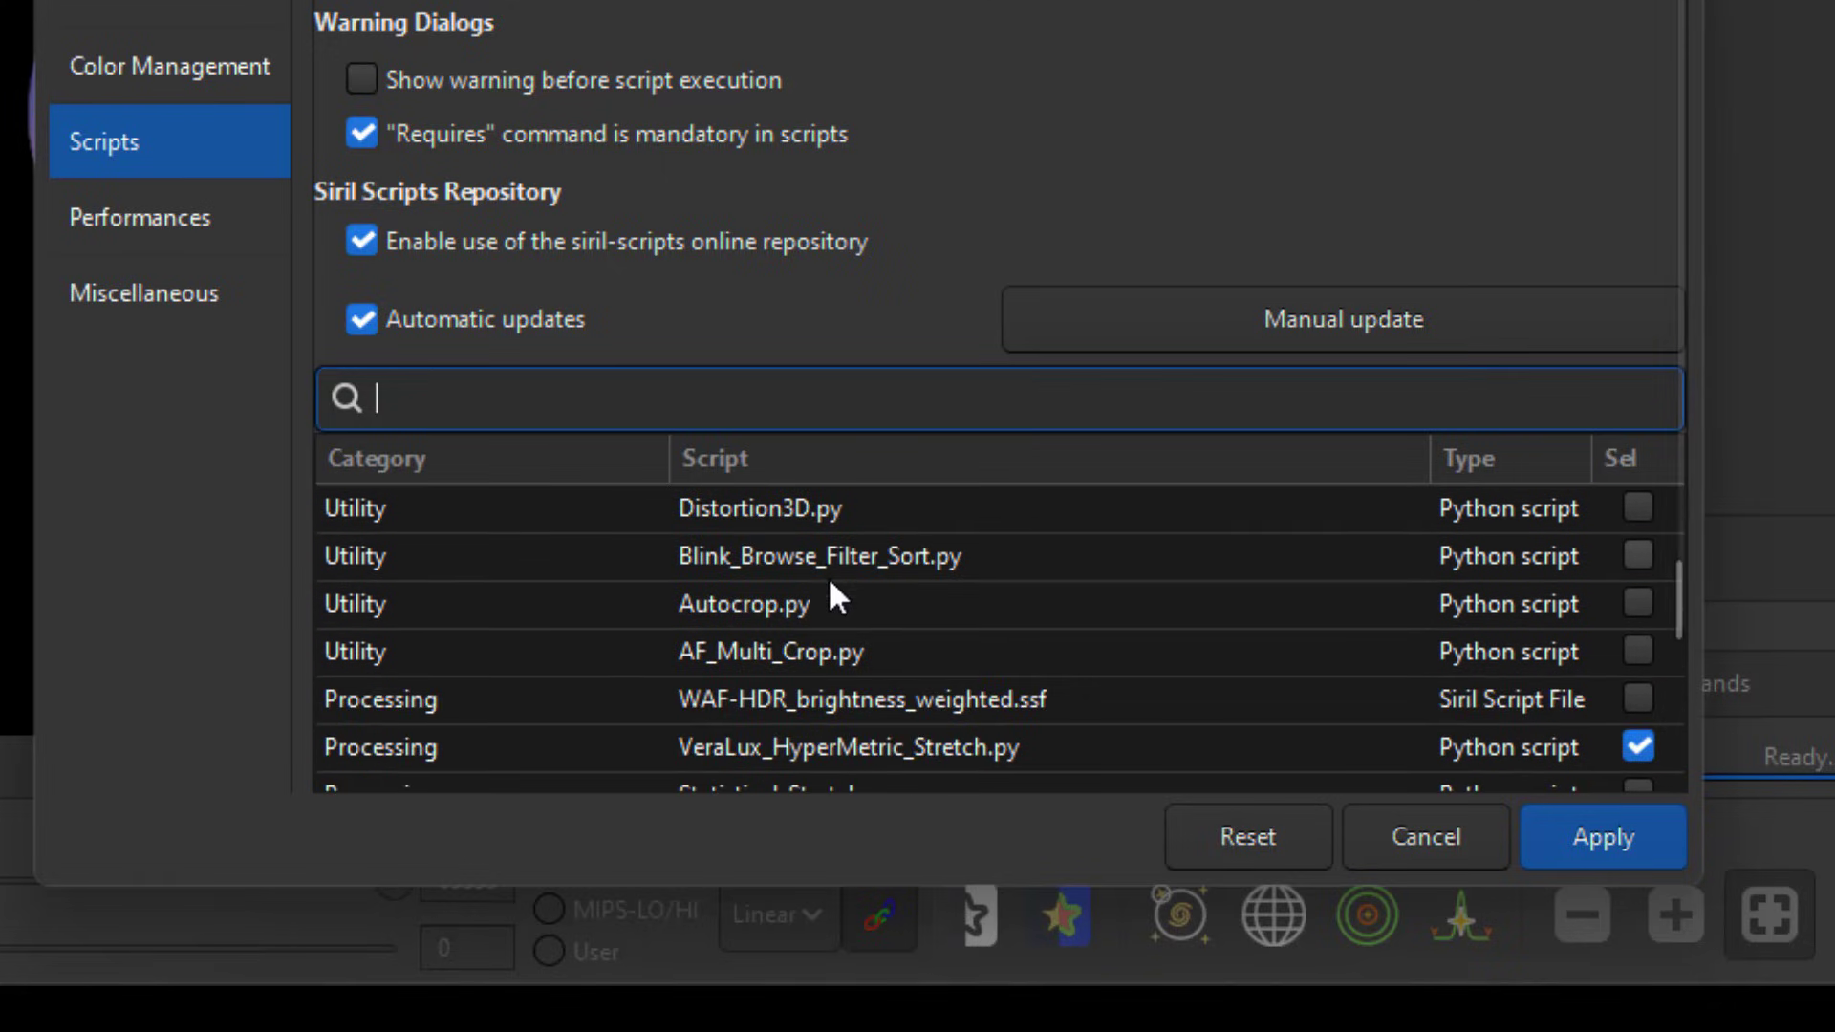
scroll(828, 576, down, 1)
click(835, 686)
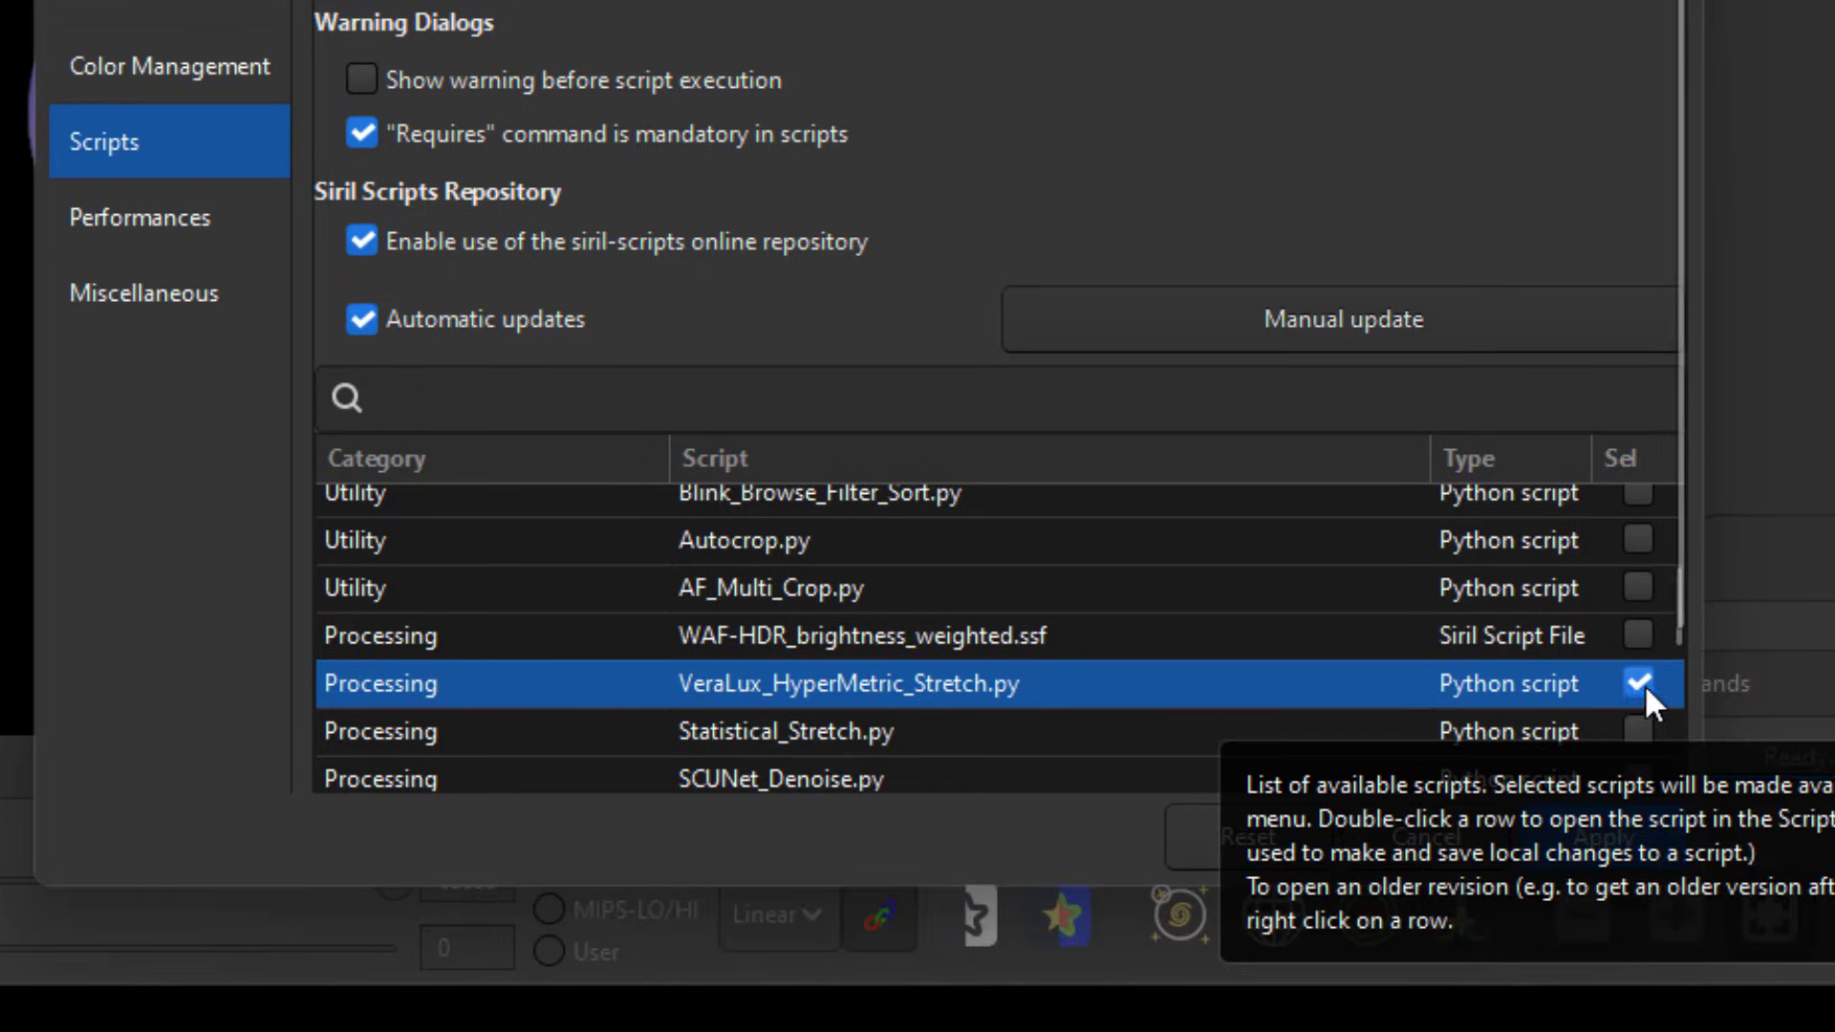
click(1641, 683)
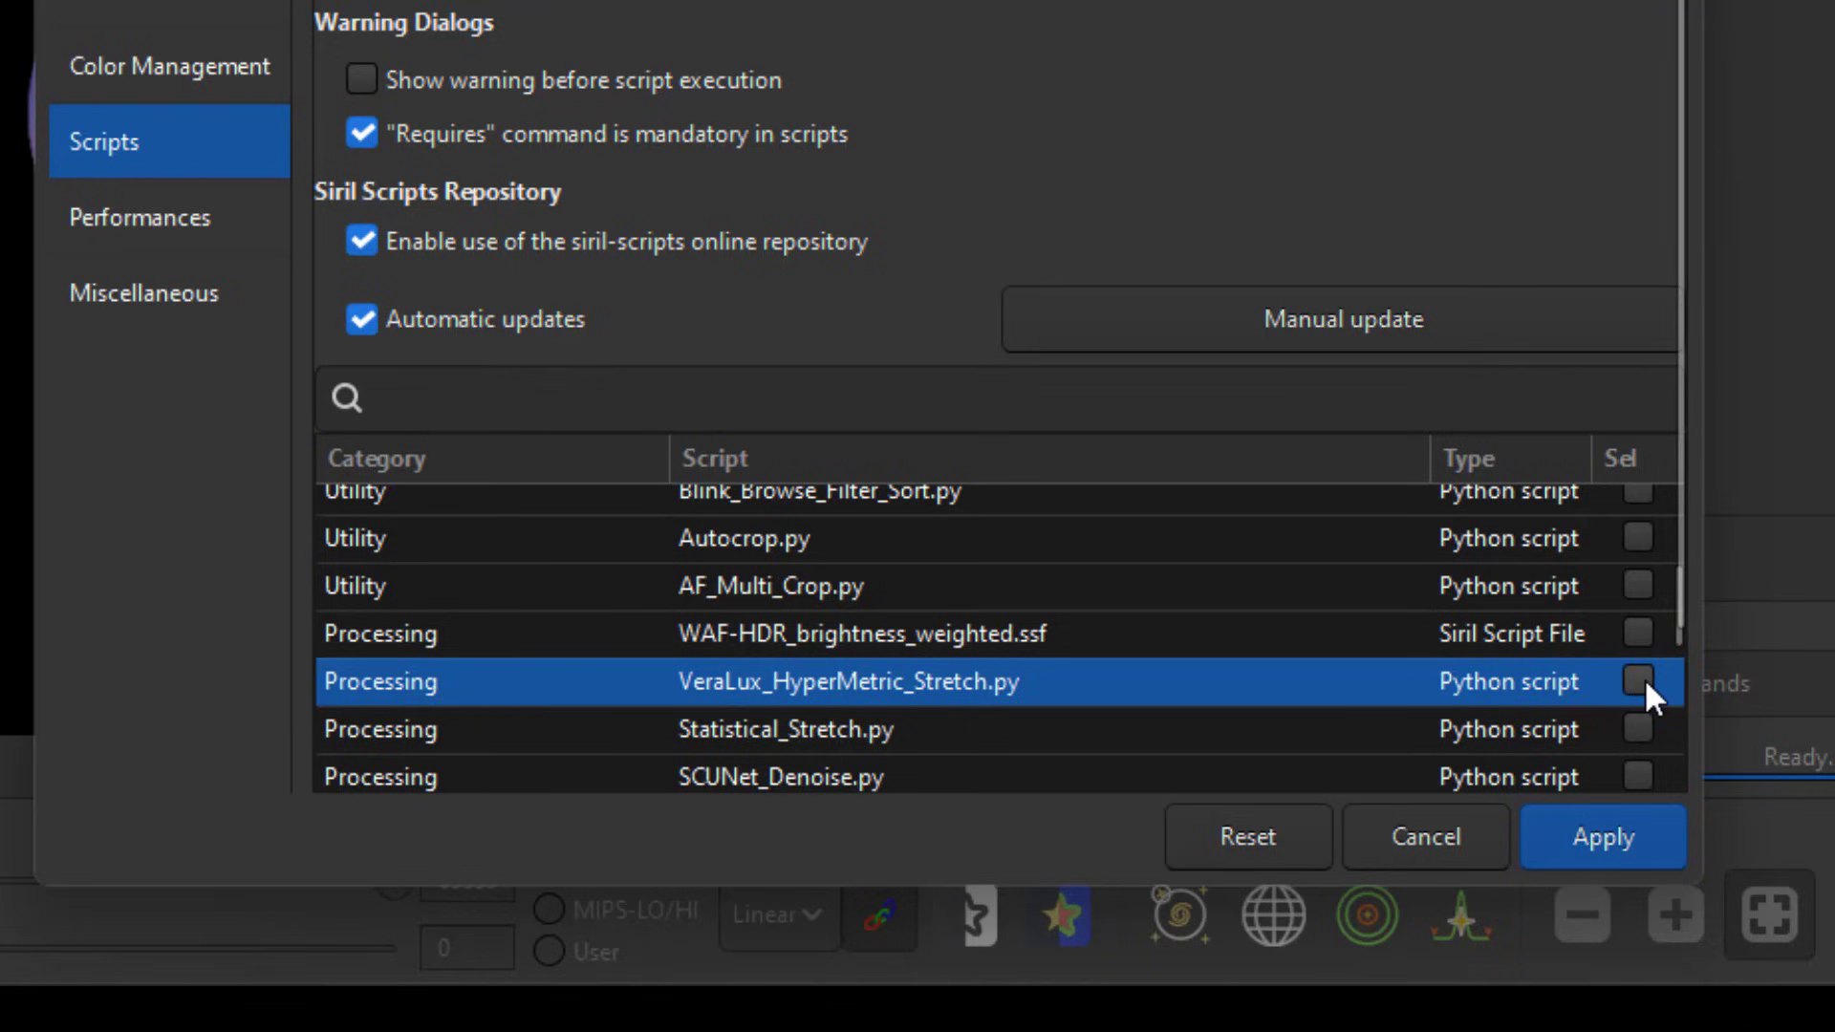
click(1637, 679)
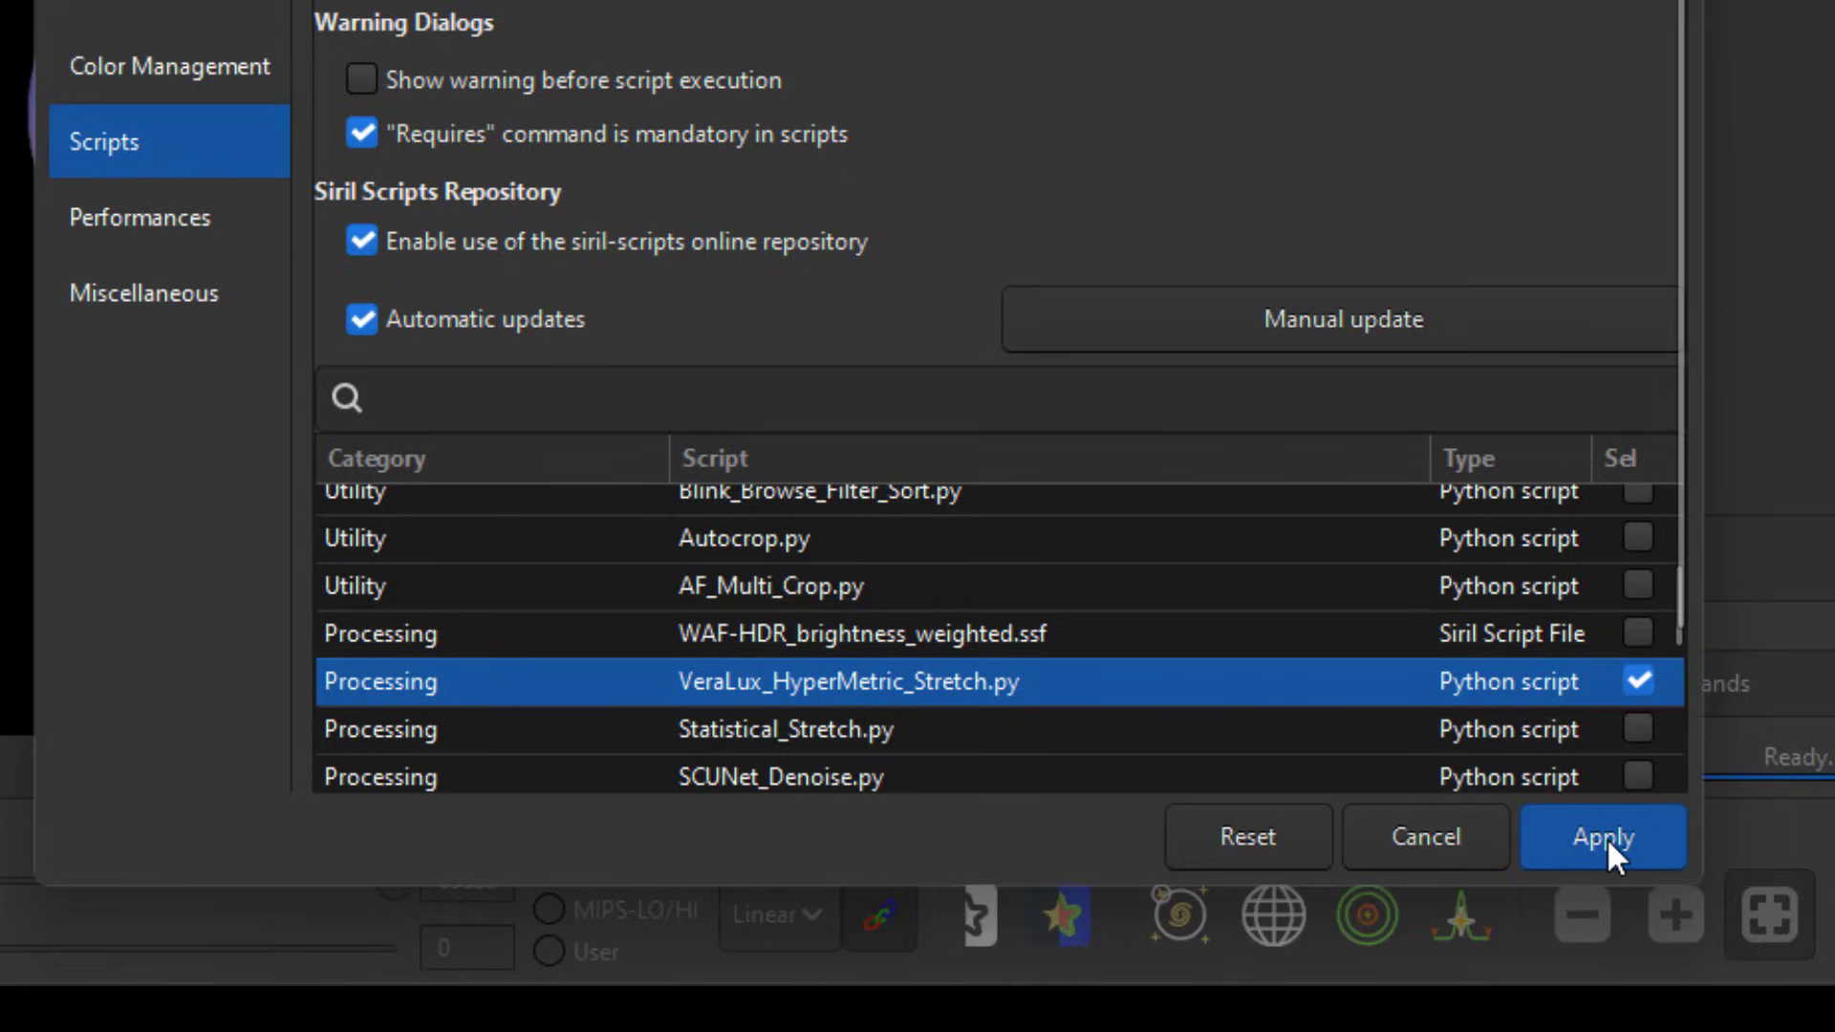
click(1608, 837)
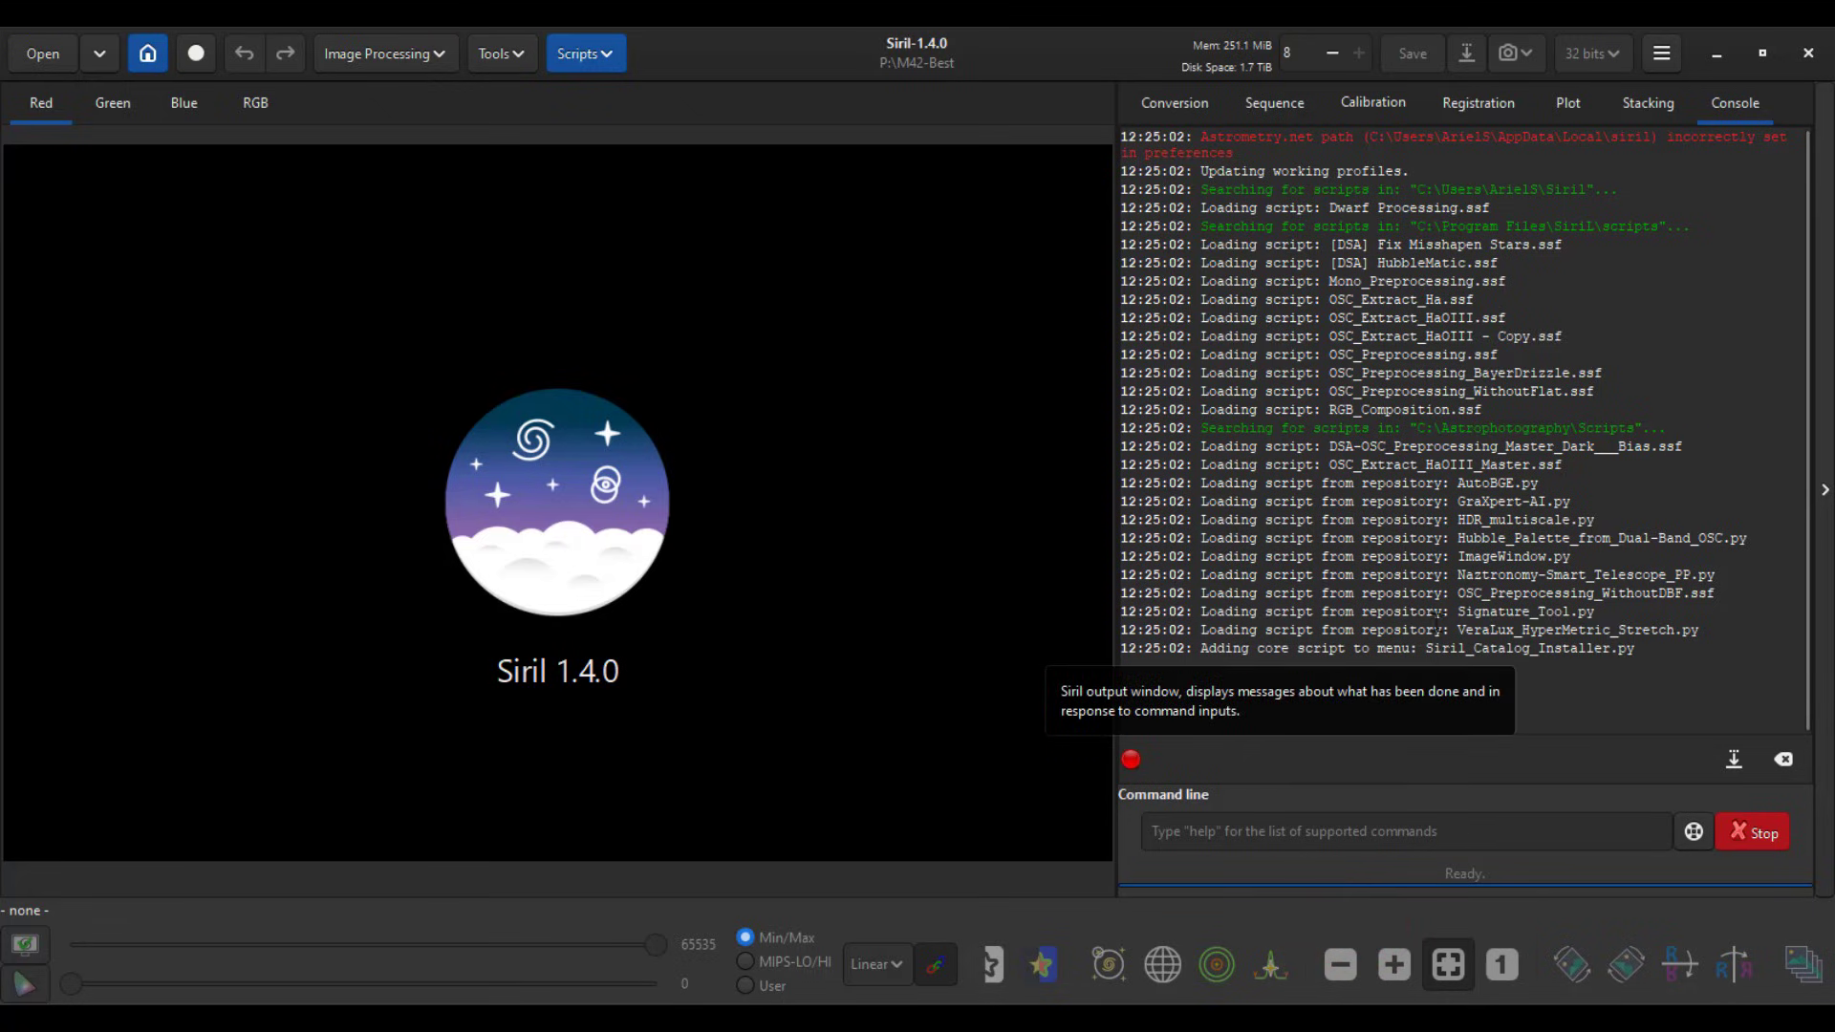
drag(1703, 635, 1129, 631)
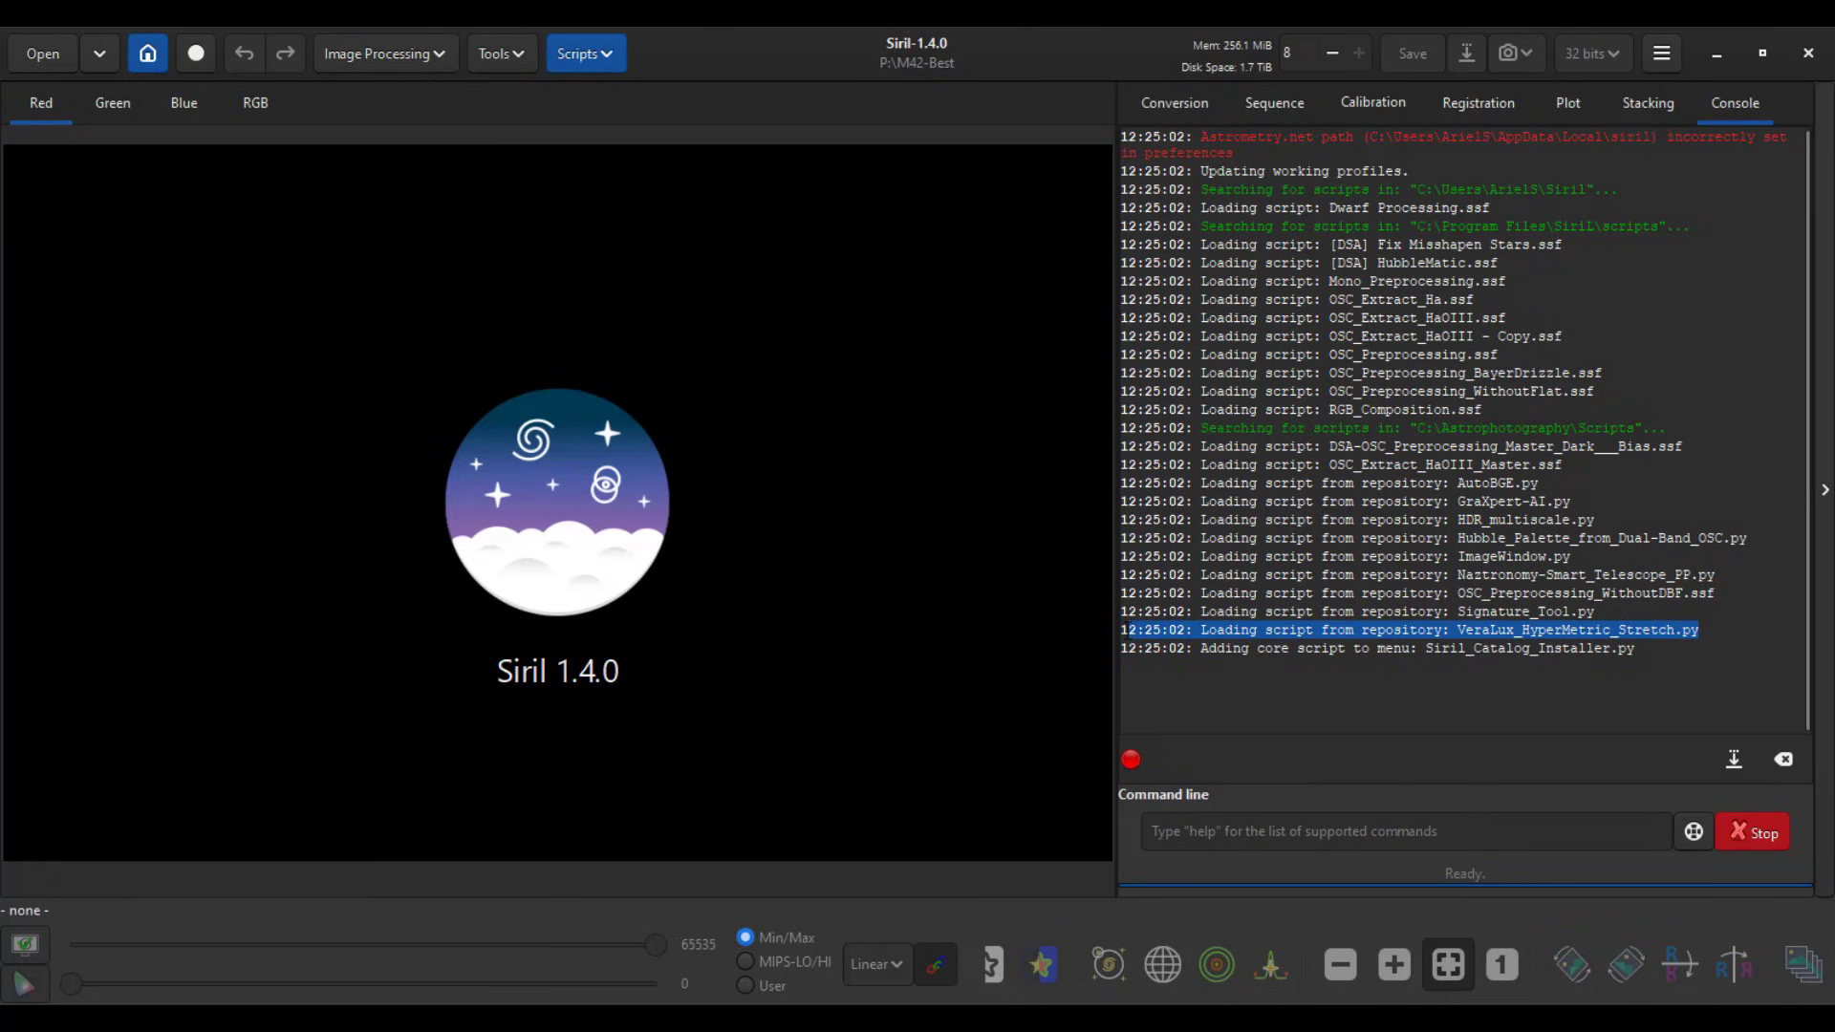
click(1242, 695)
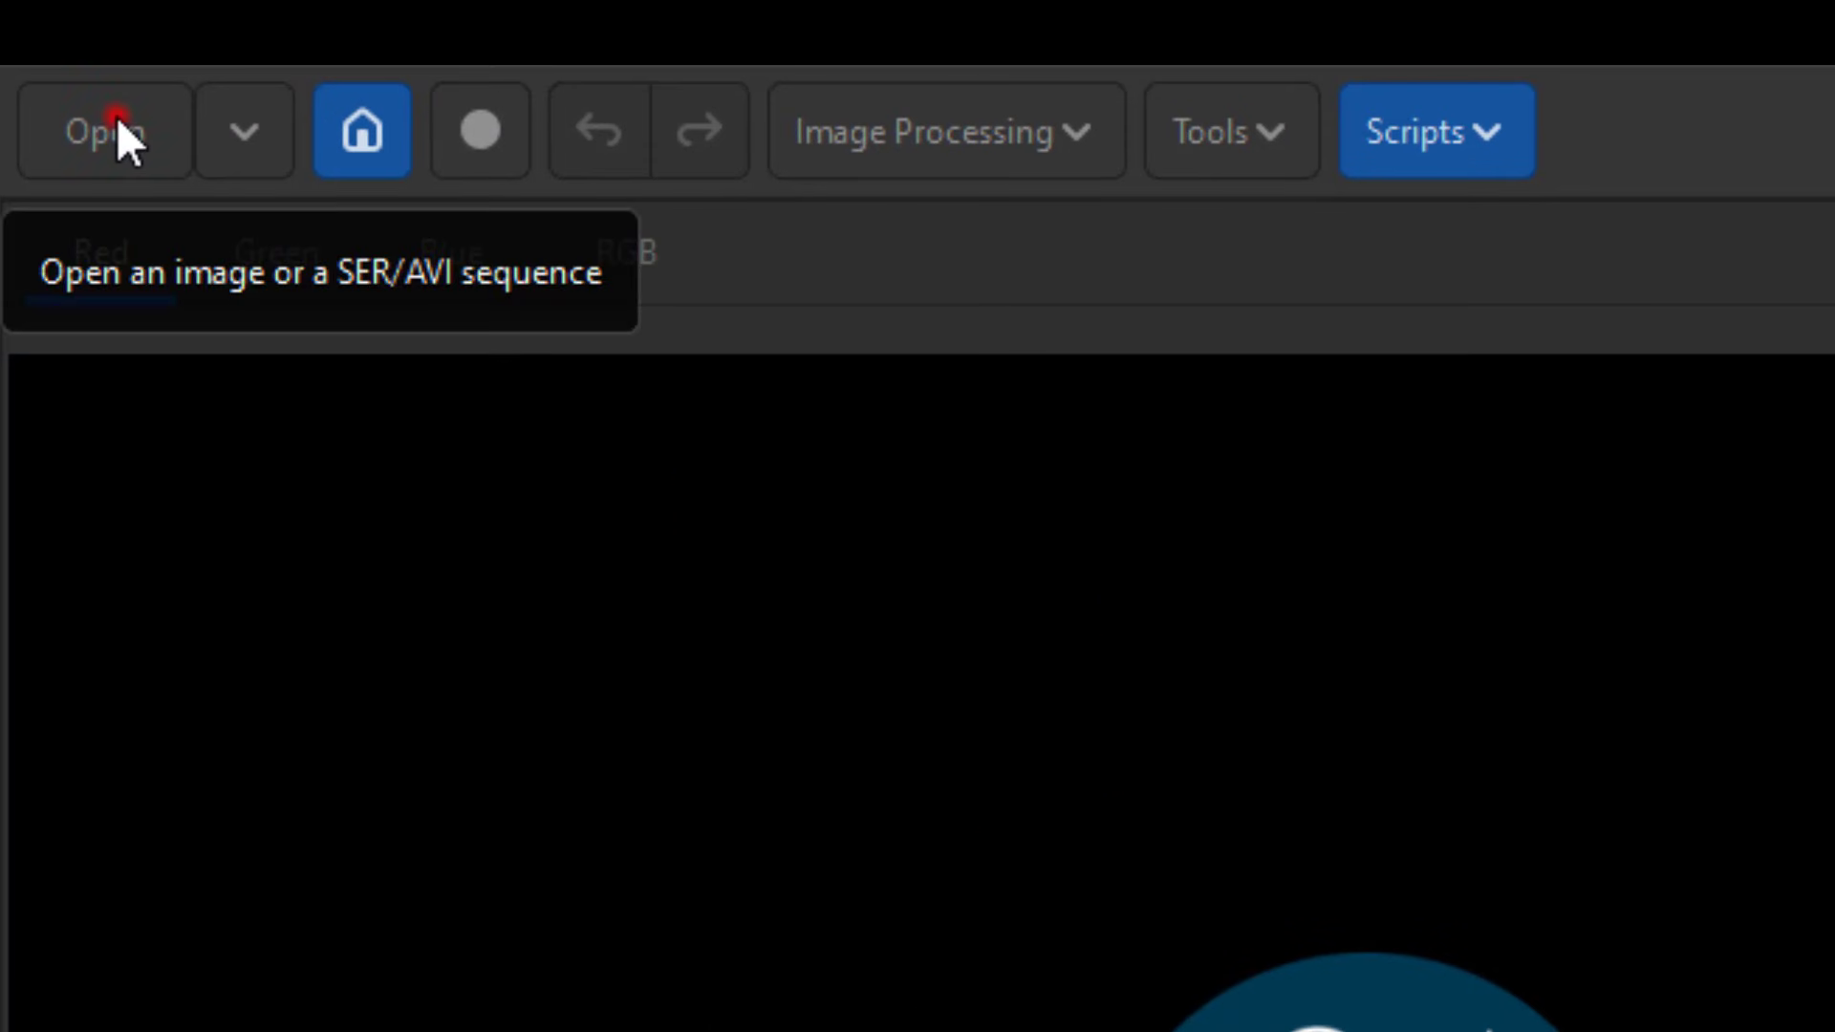
Step: Open result_12900s.fit from the Rosette folder and set the display mode to AutoStretch
click(47, 49)
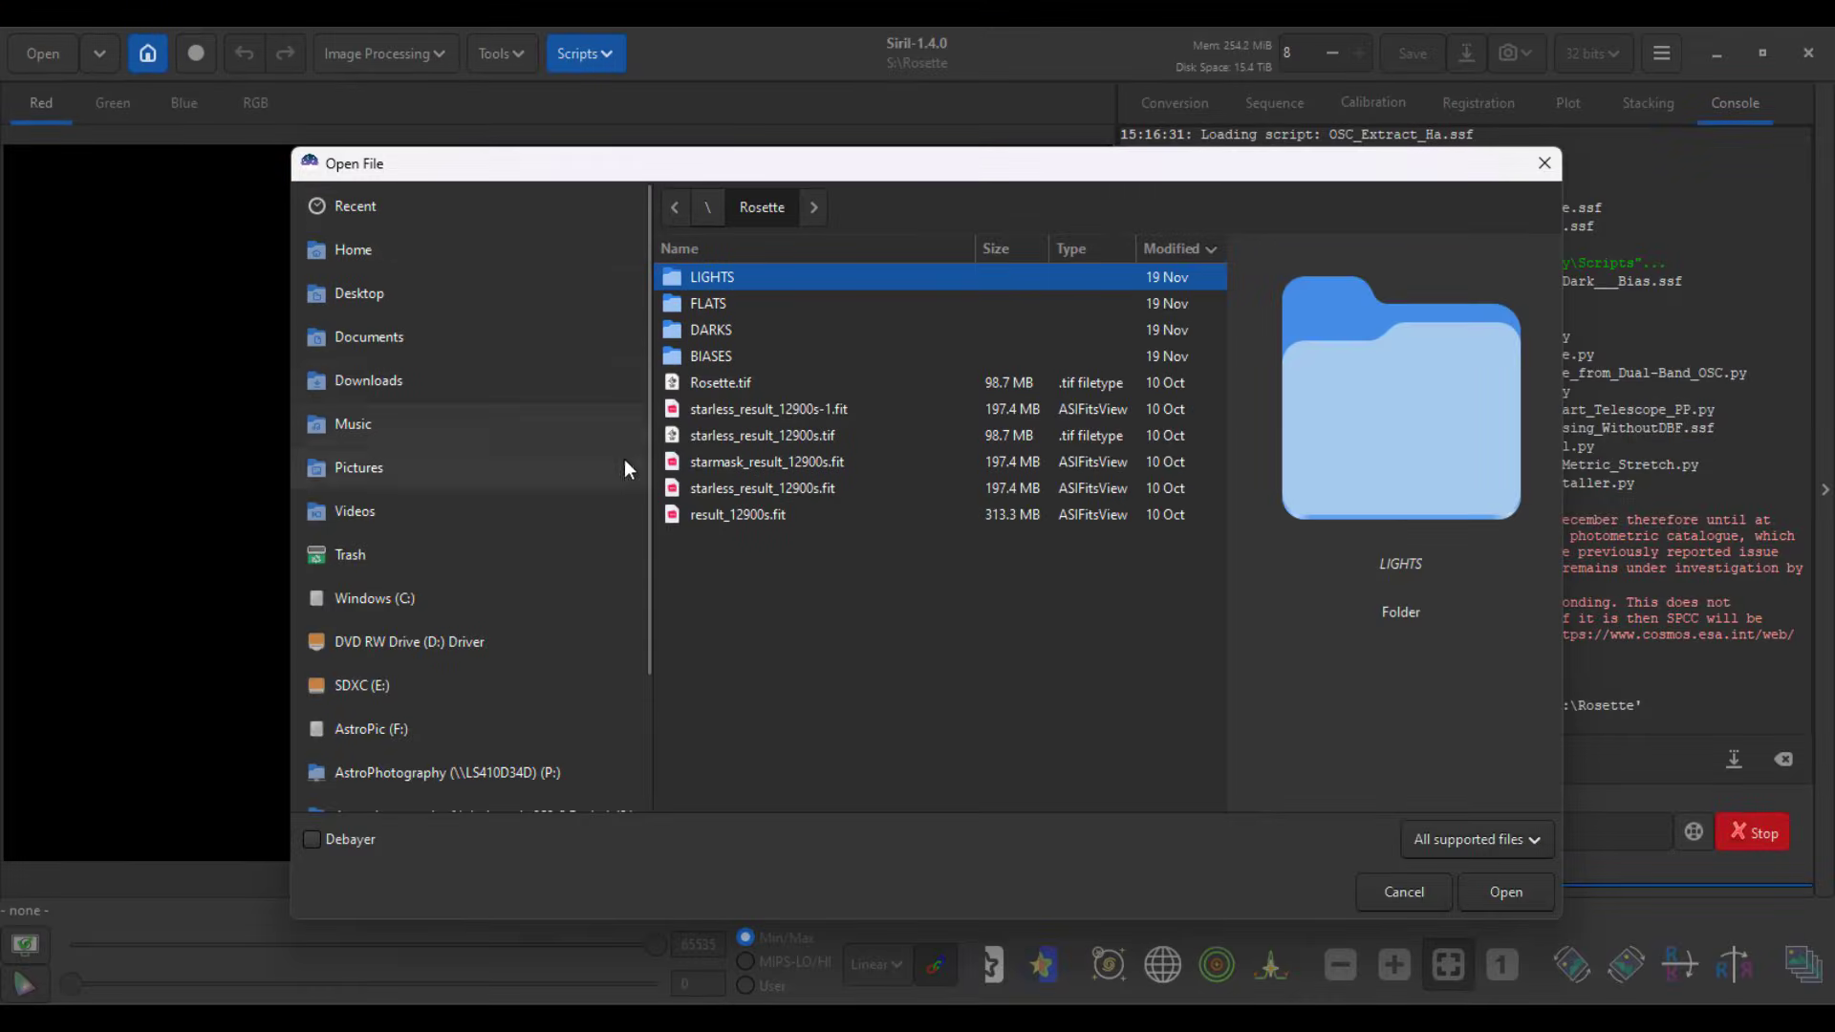
click(714, 515)
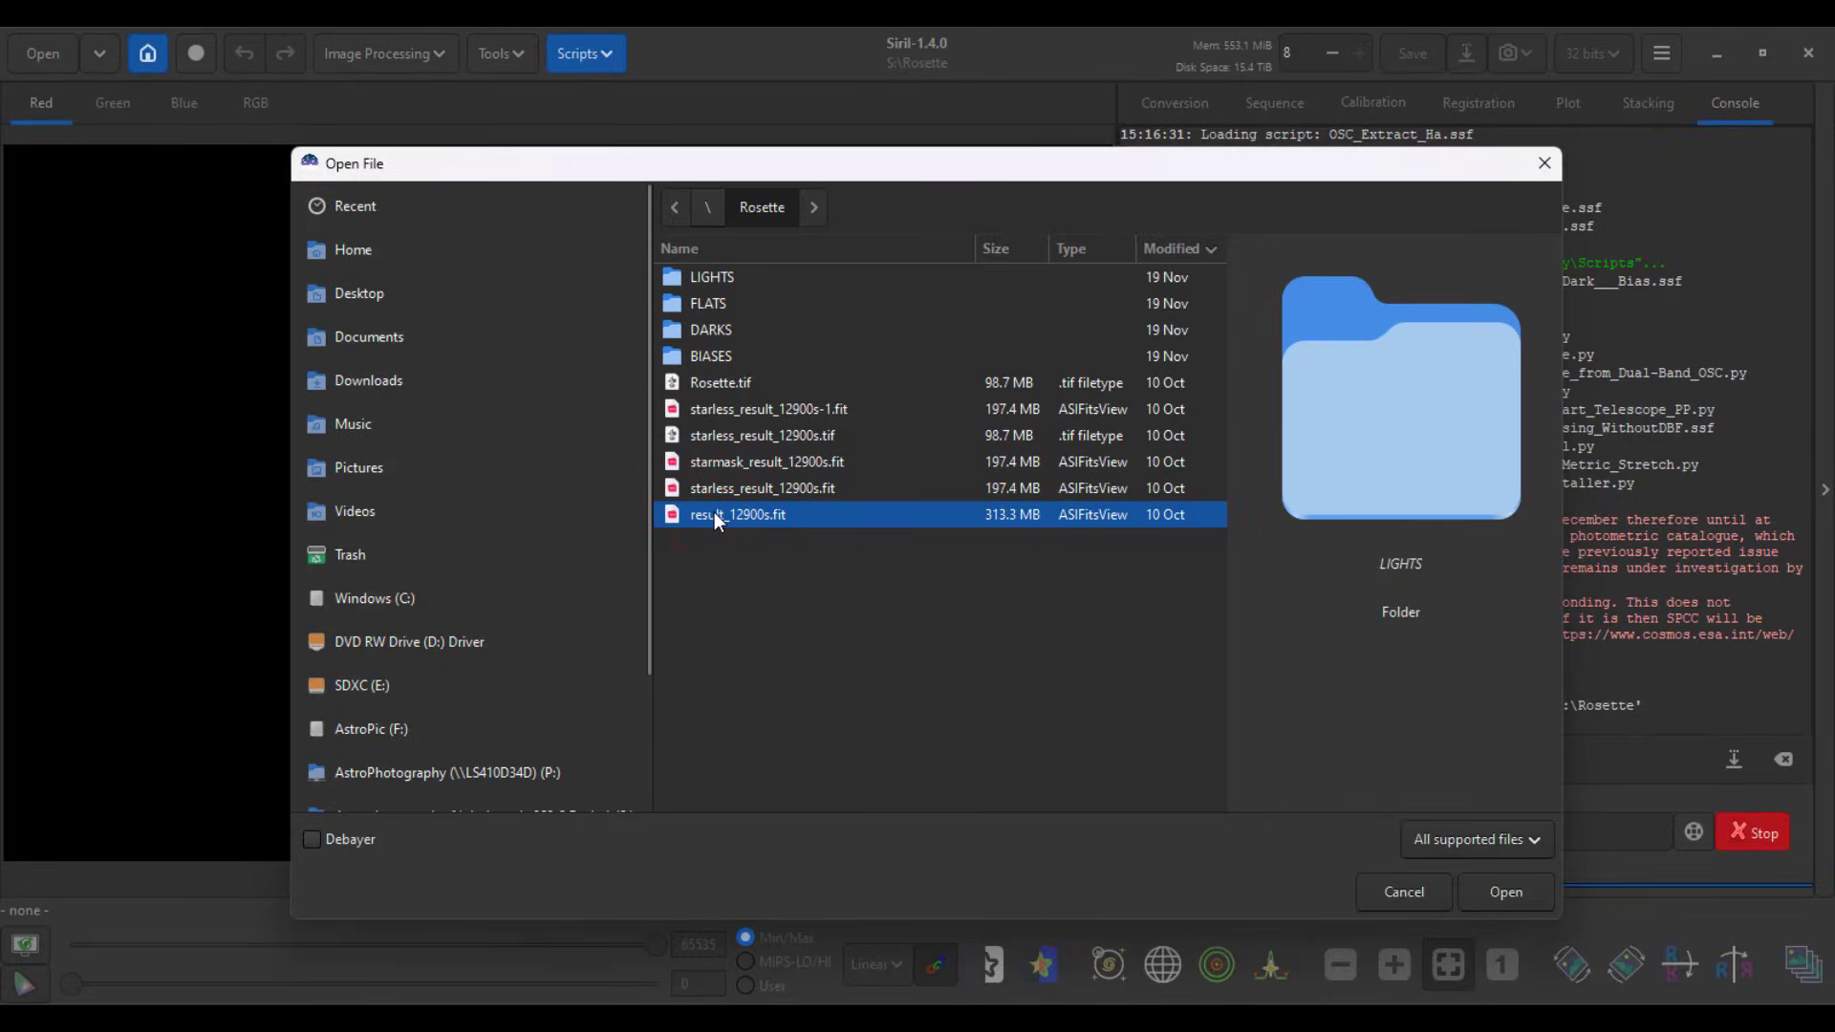
click(1498, 887)
click(892, 866)
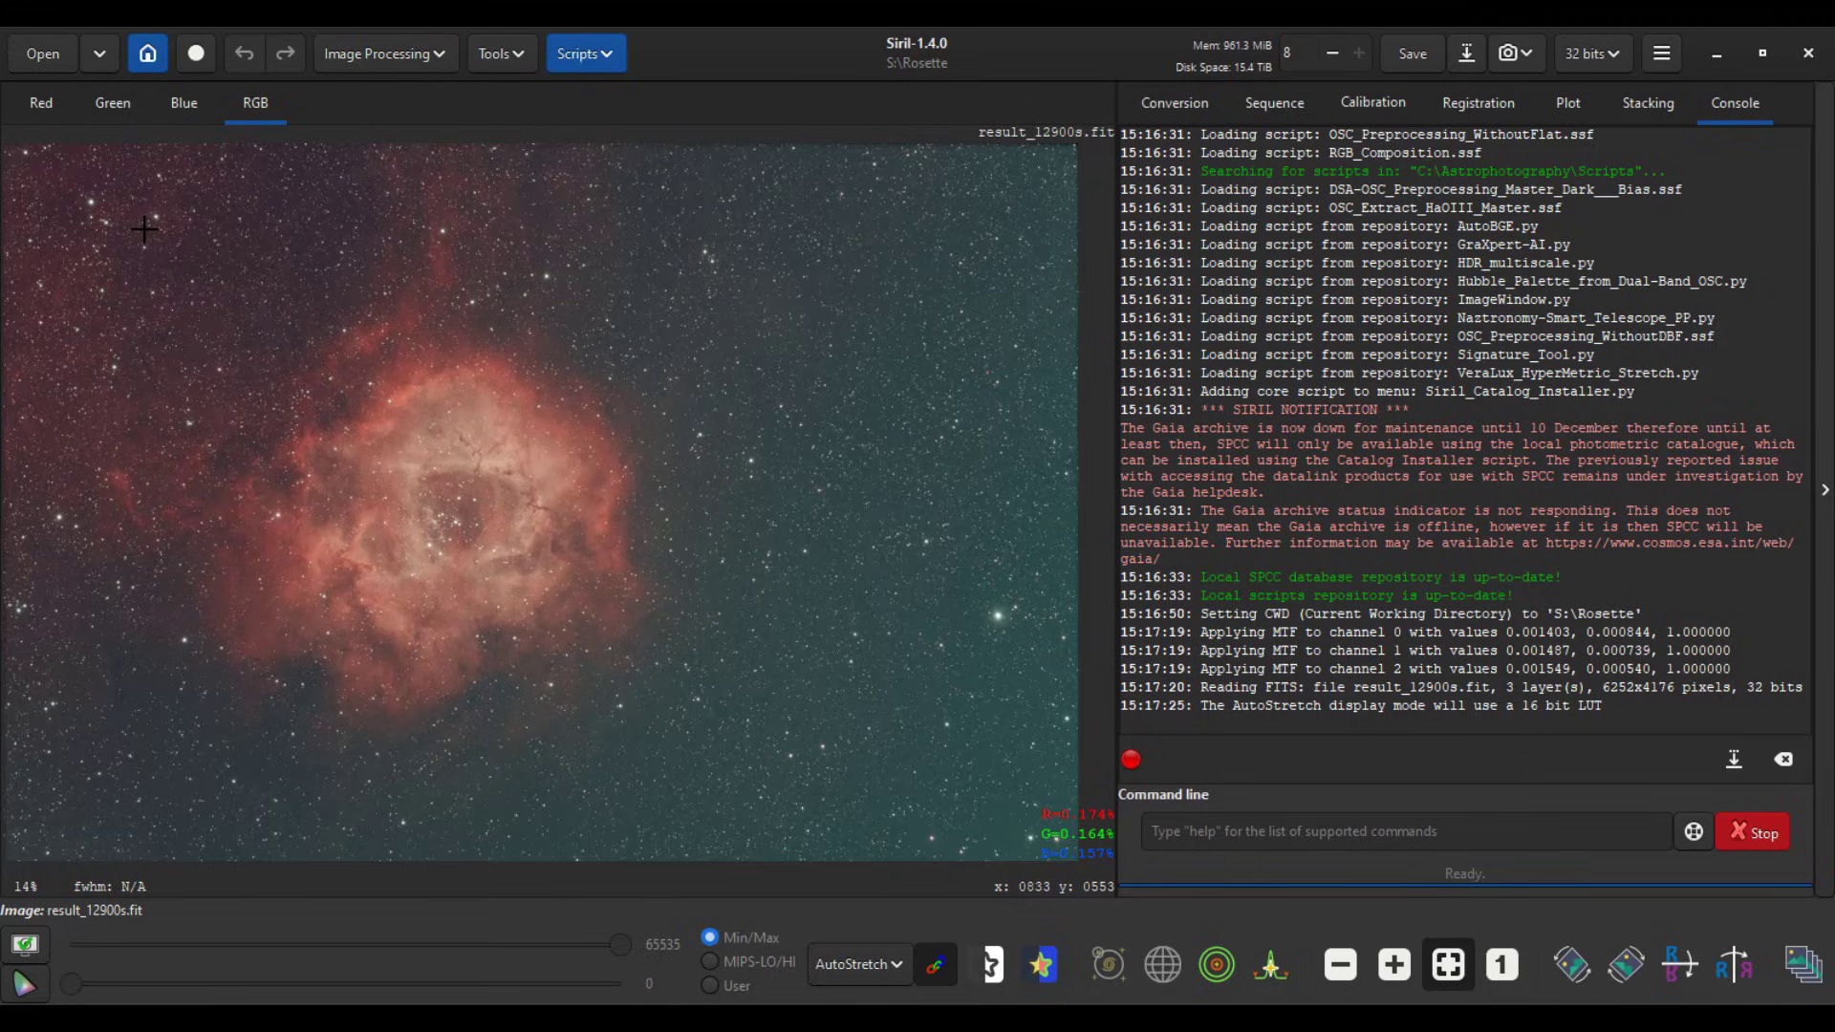
Step: Crop the image to a rectangle of about 4329 by 3535 px around the nebula, excluding the empty star field beside it
drag(55, 185, 800, 791)
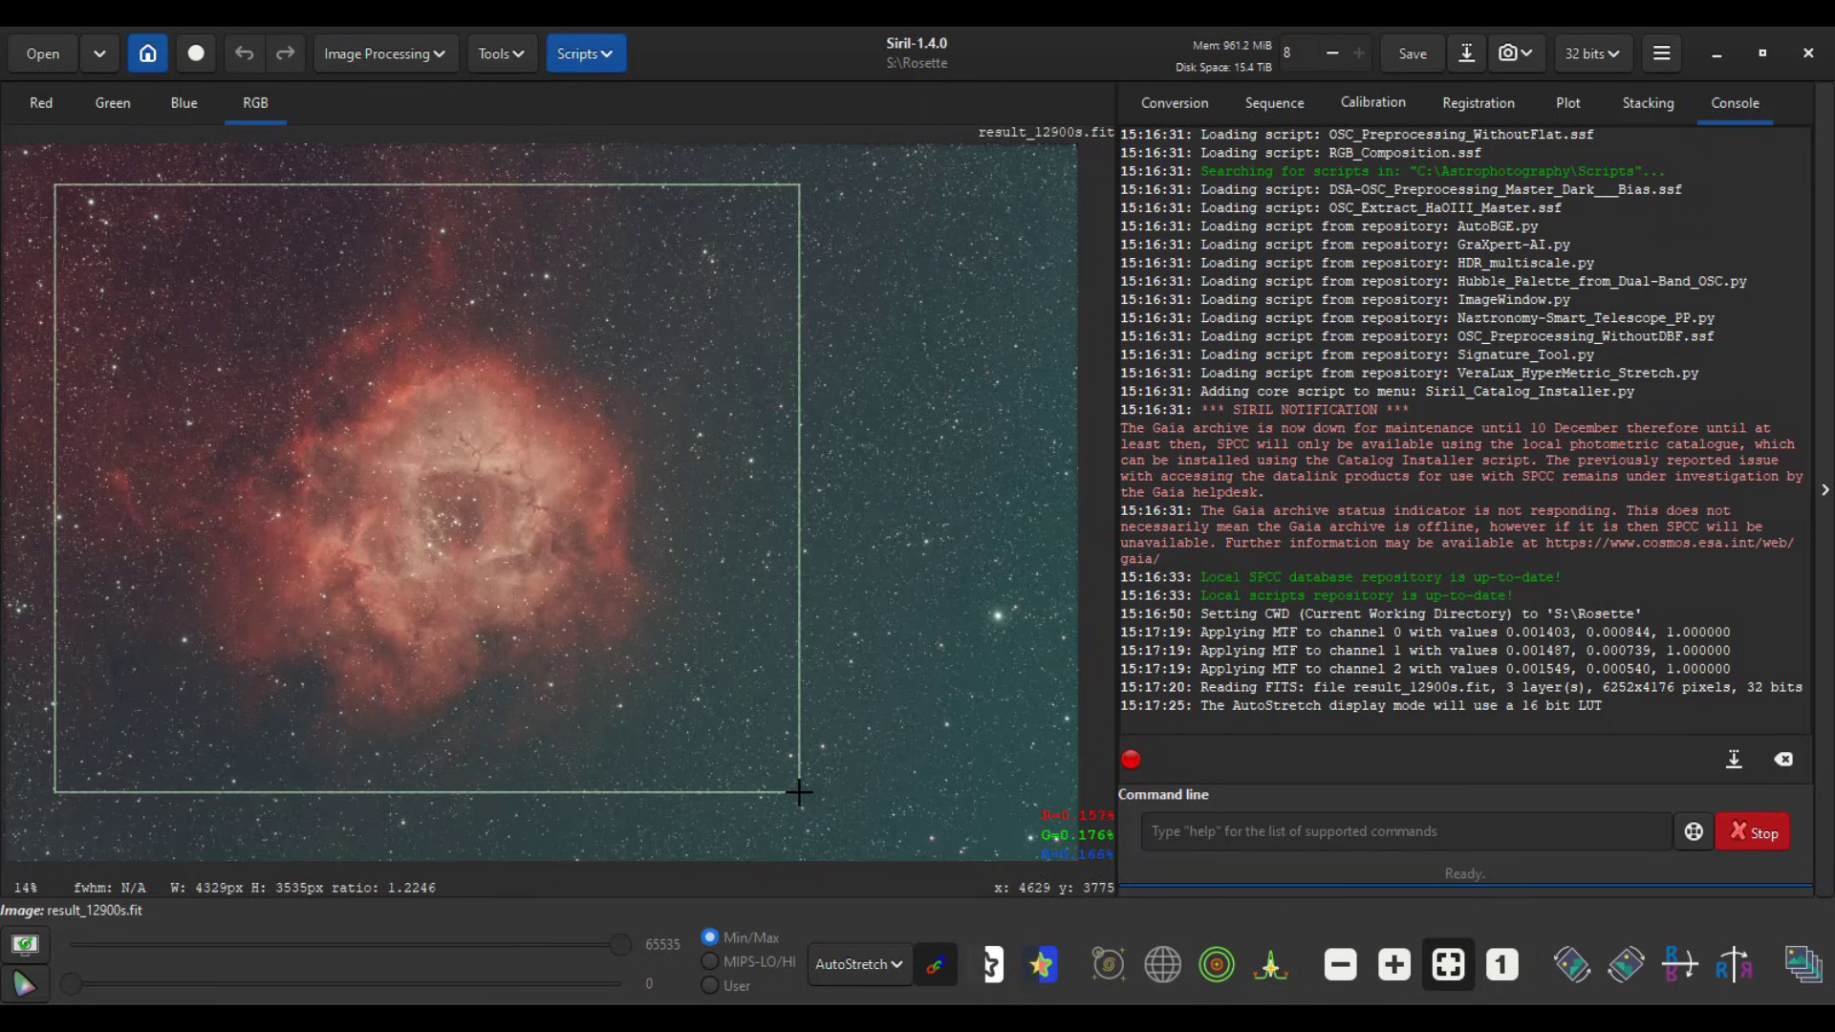
right_click(650, 523)
mouse_move(822, 715)
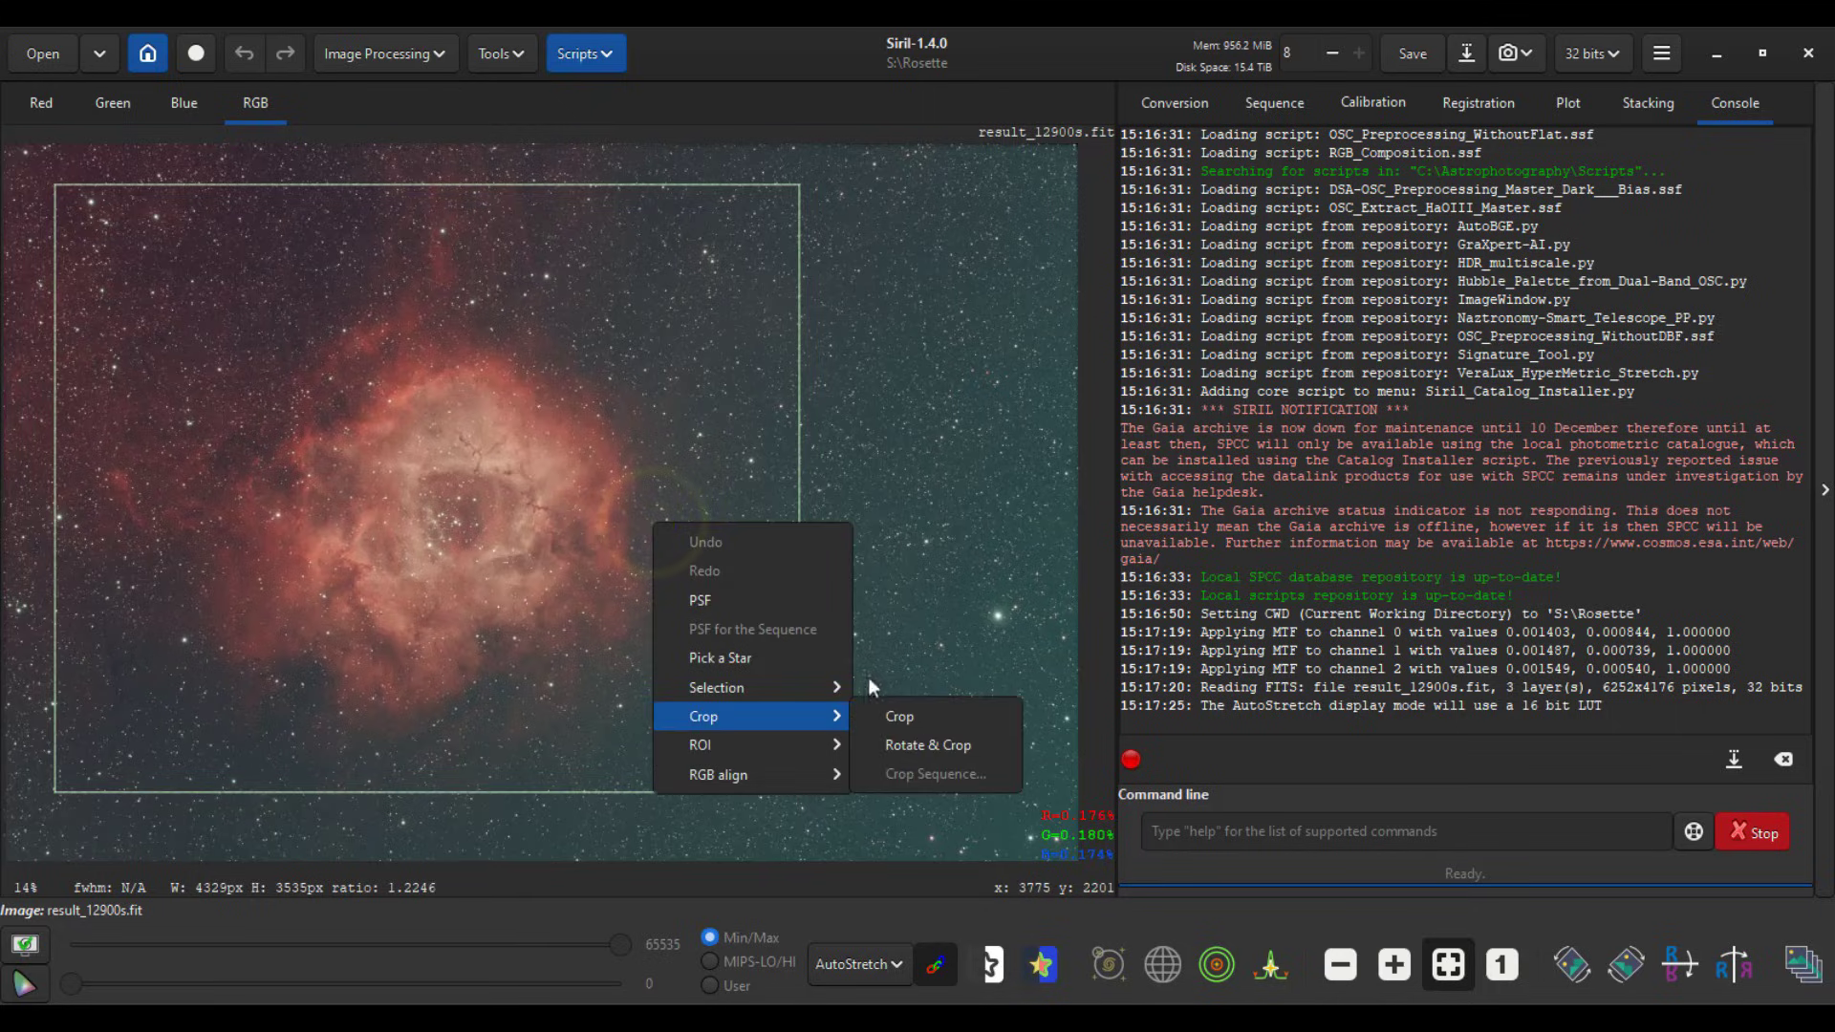
click(916, 711)
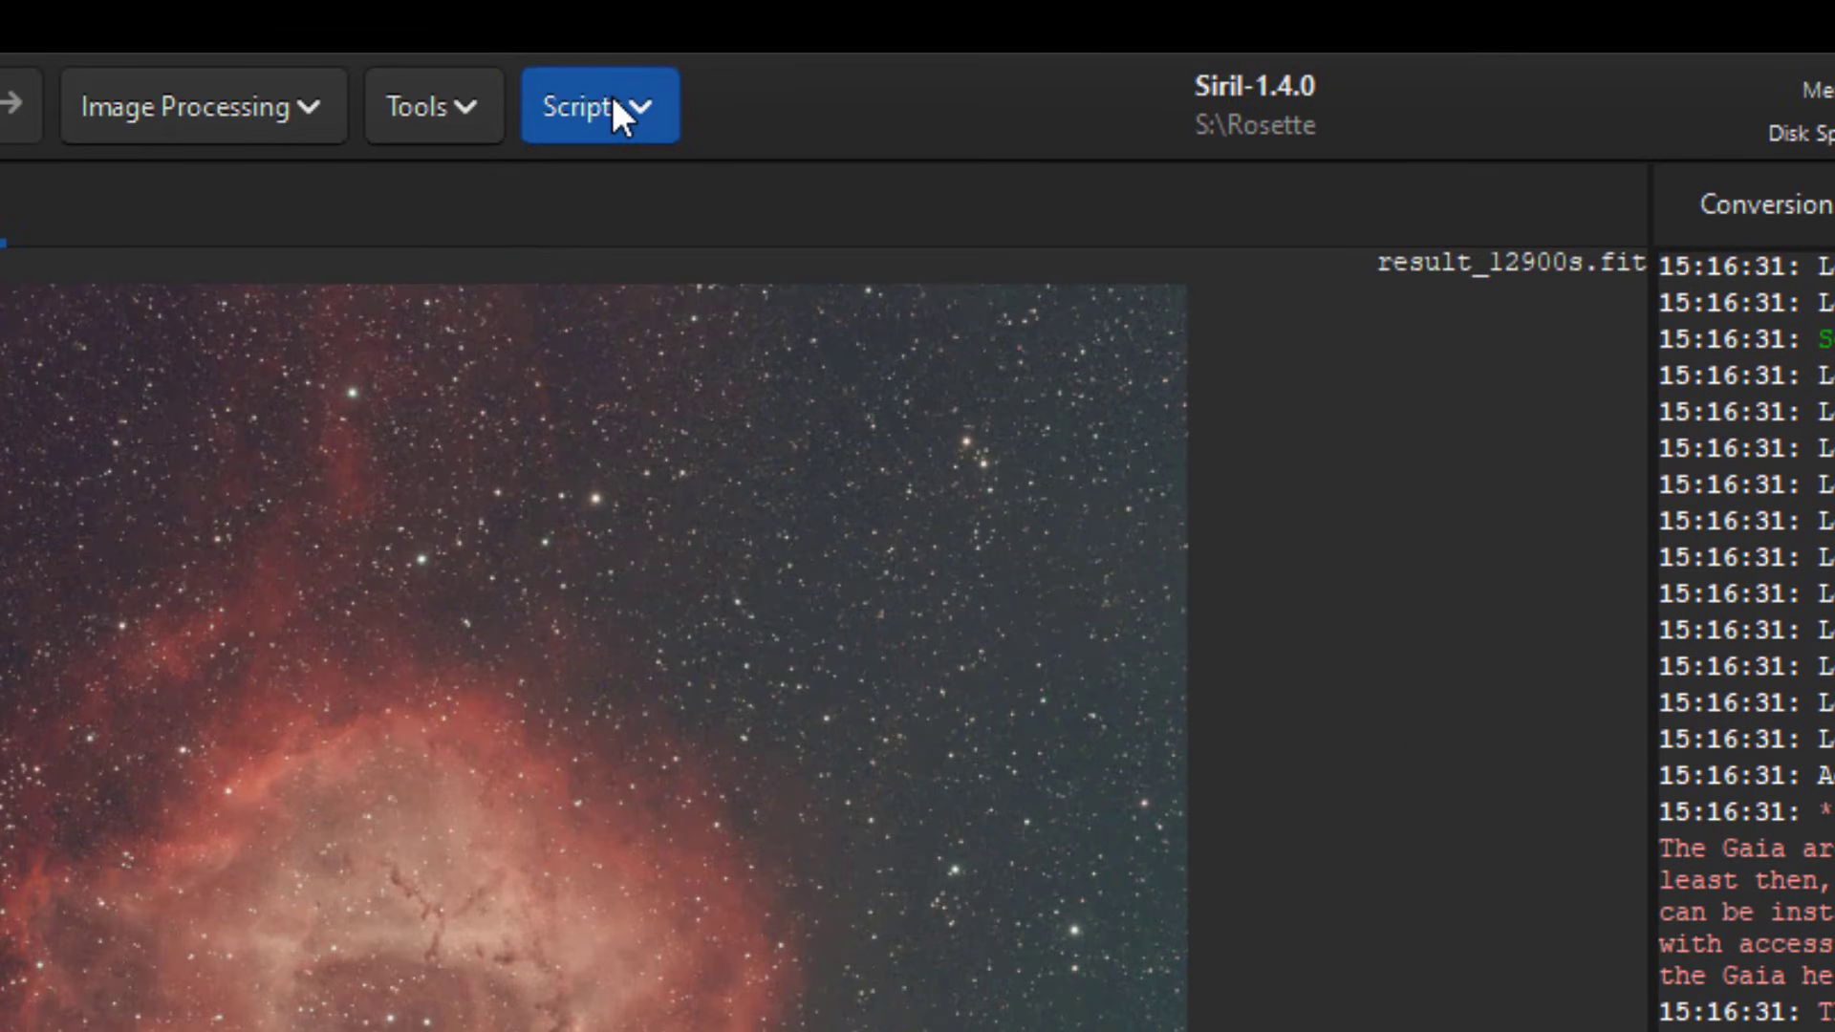
click(593, 54)
mouse_move(690, 200)
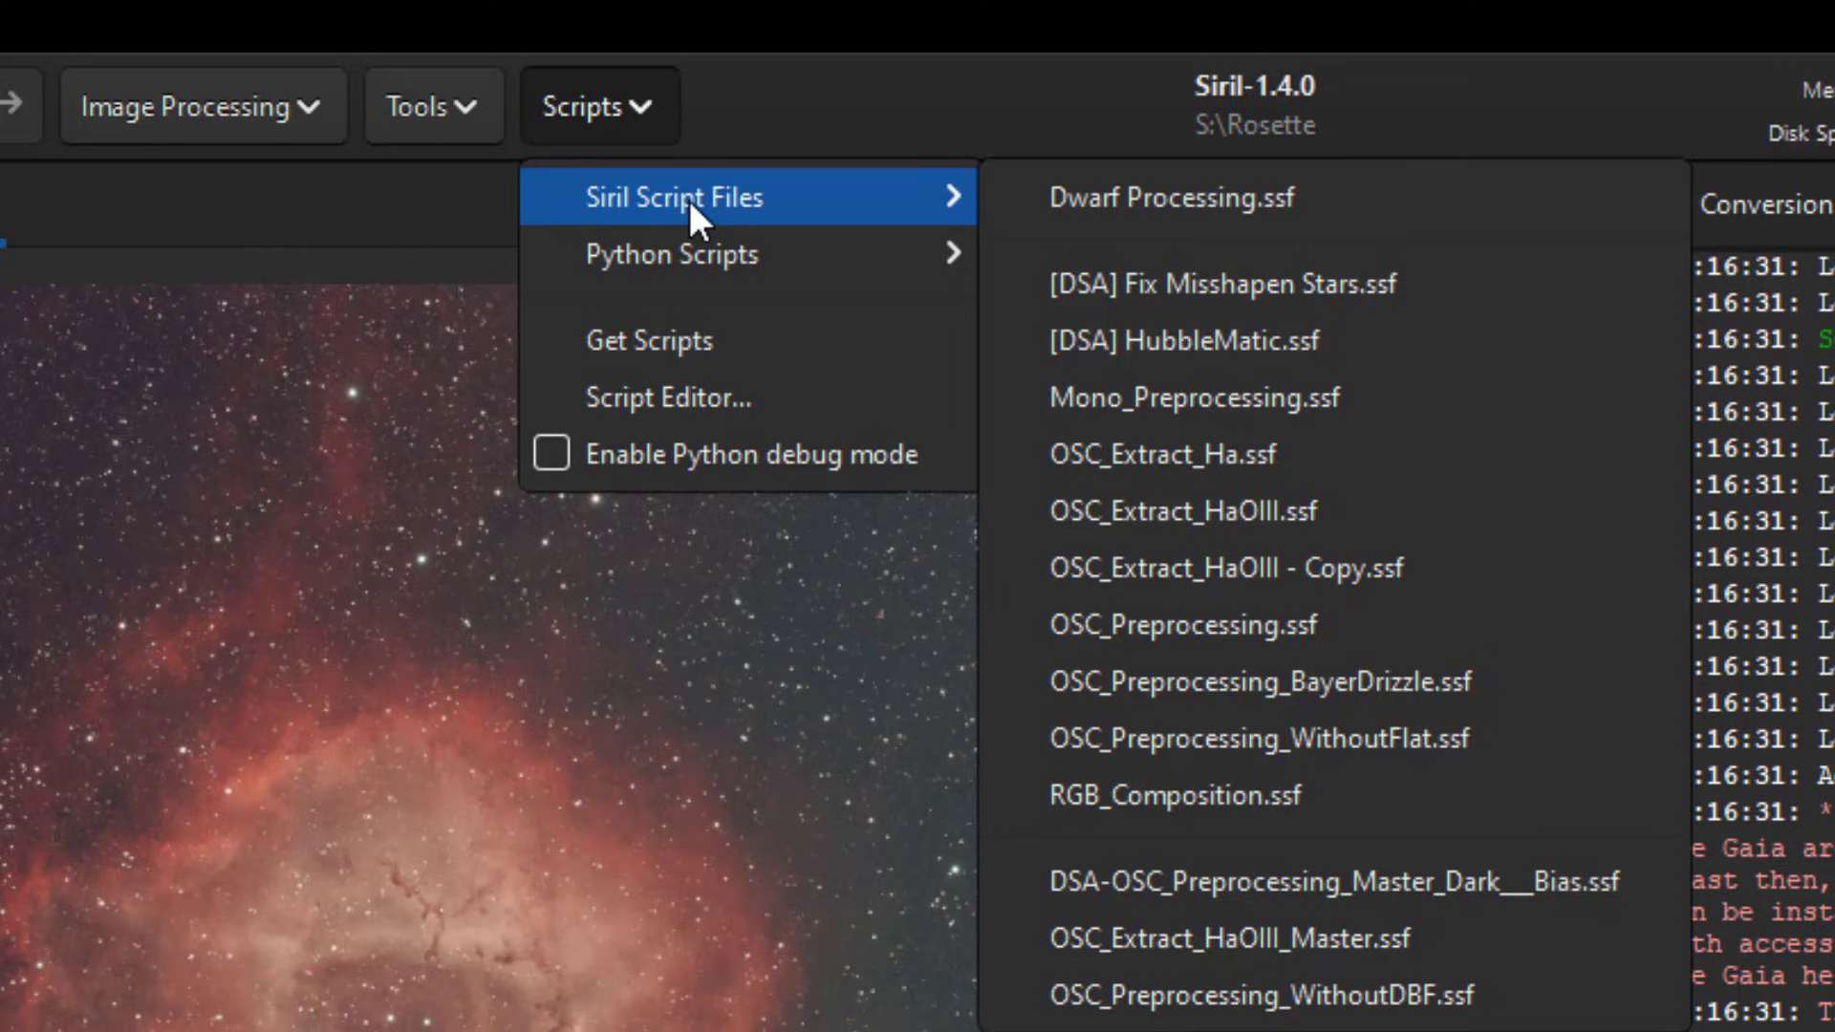
click(869, 255)
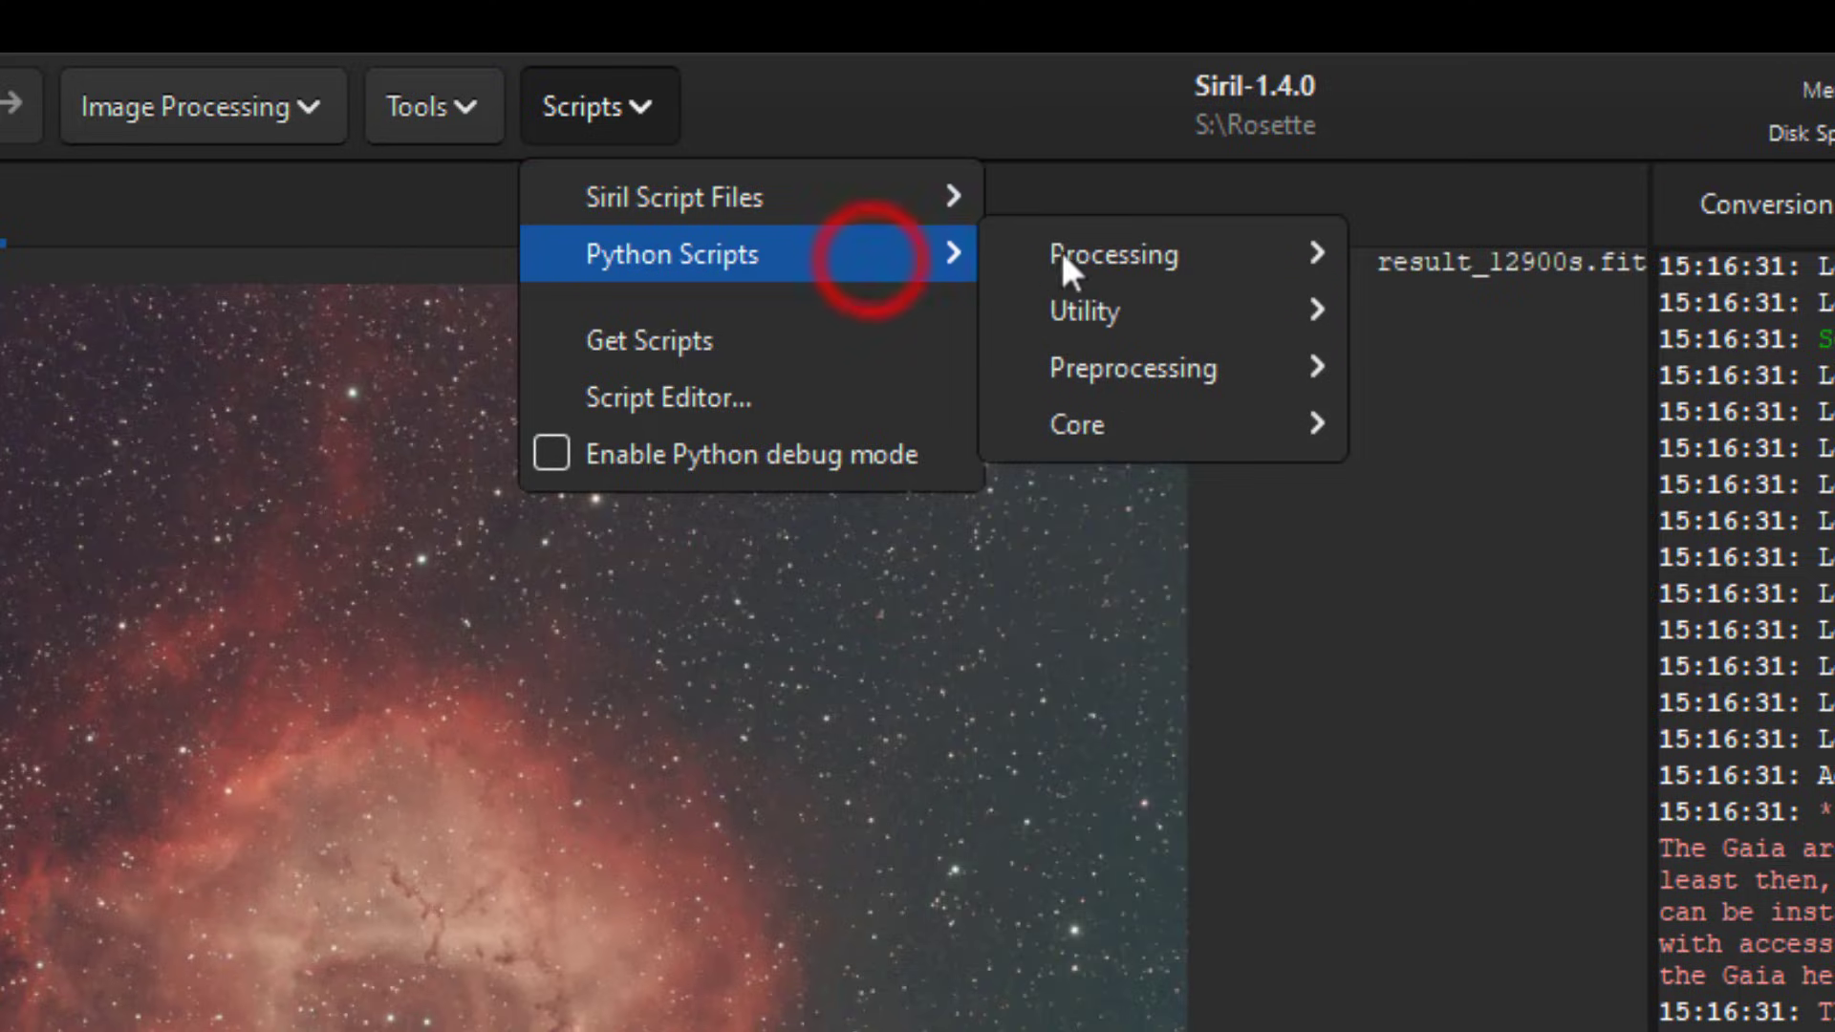
mouse_move(1077, 247)
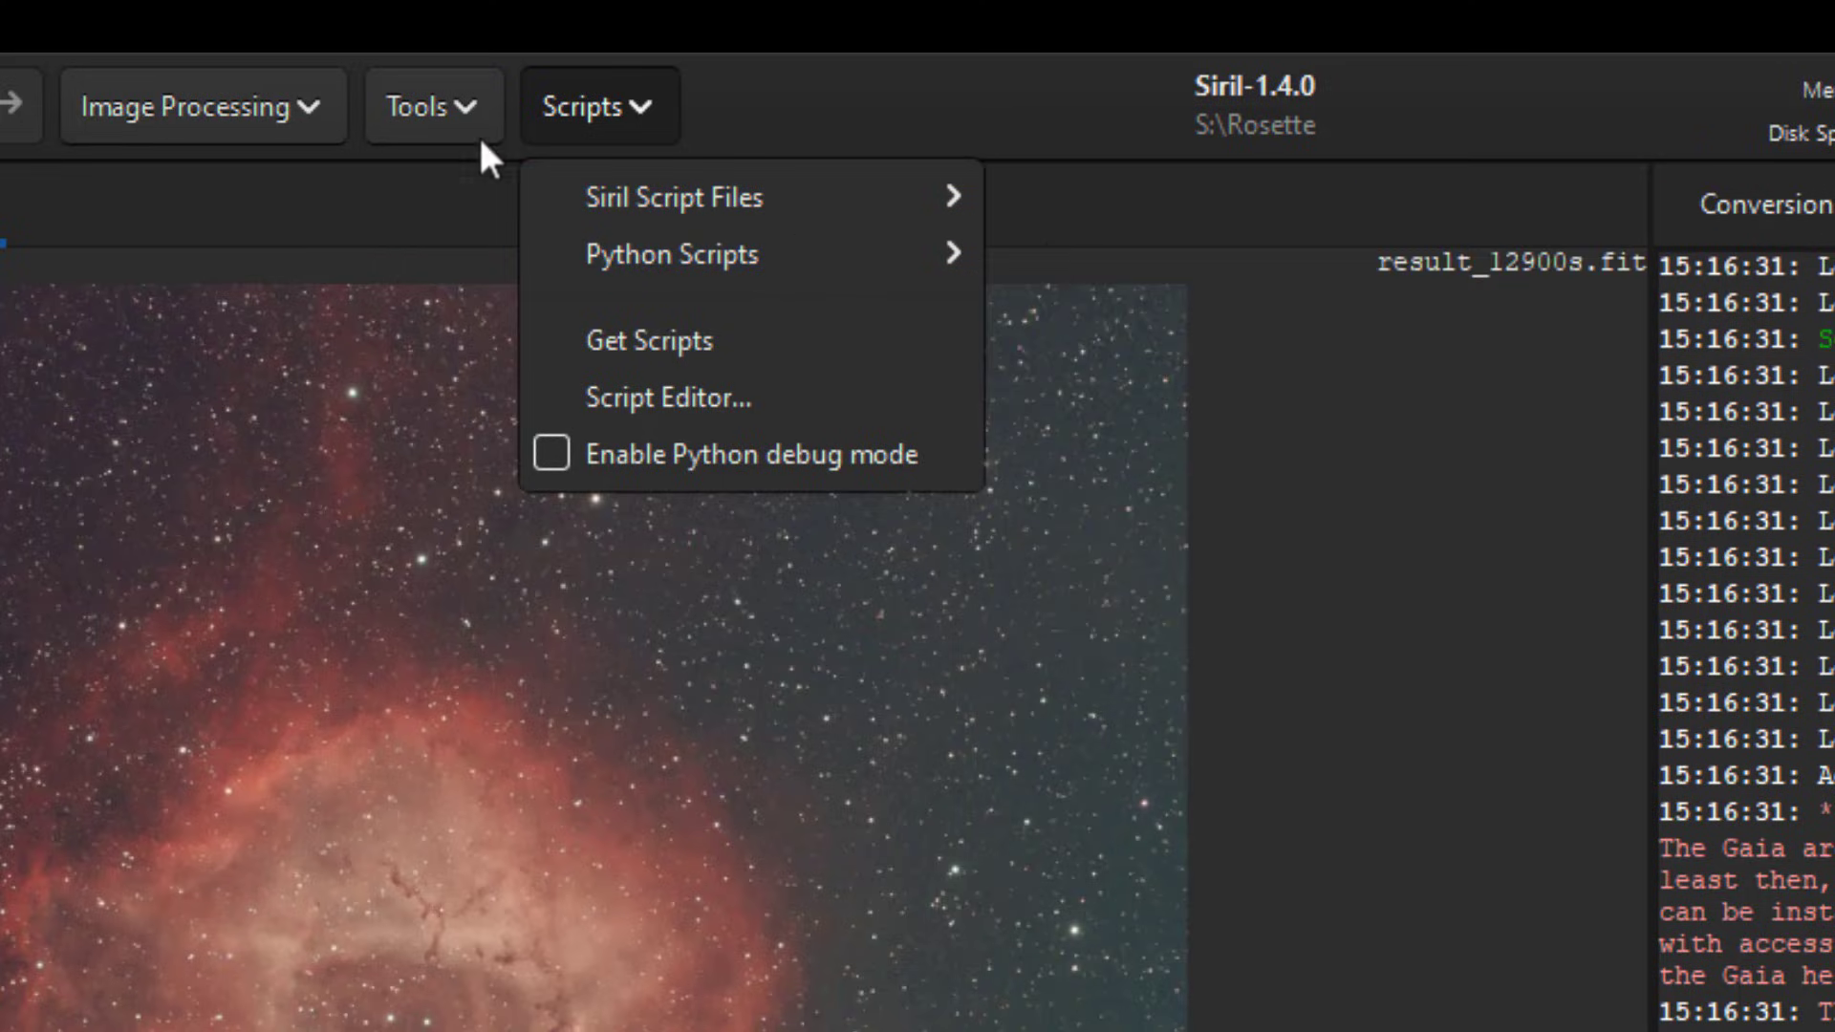
click(198, 88)
click(198, 84)
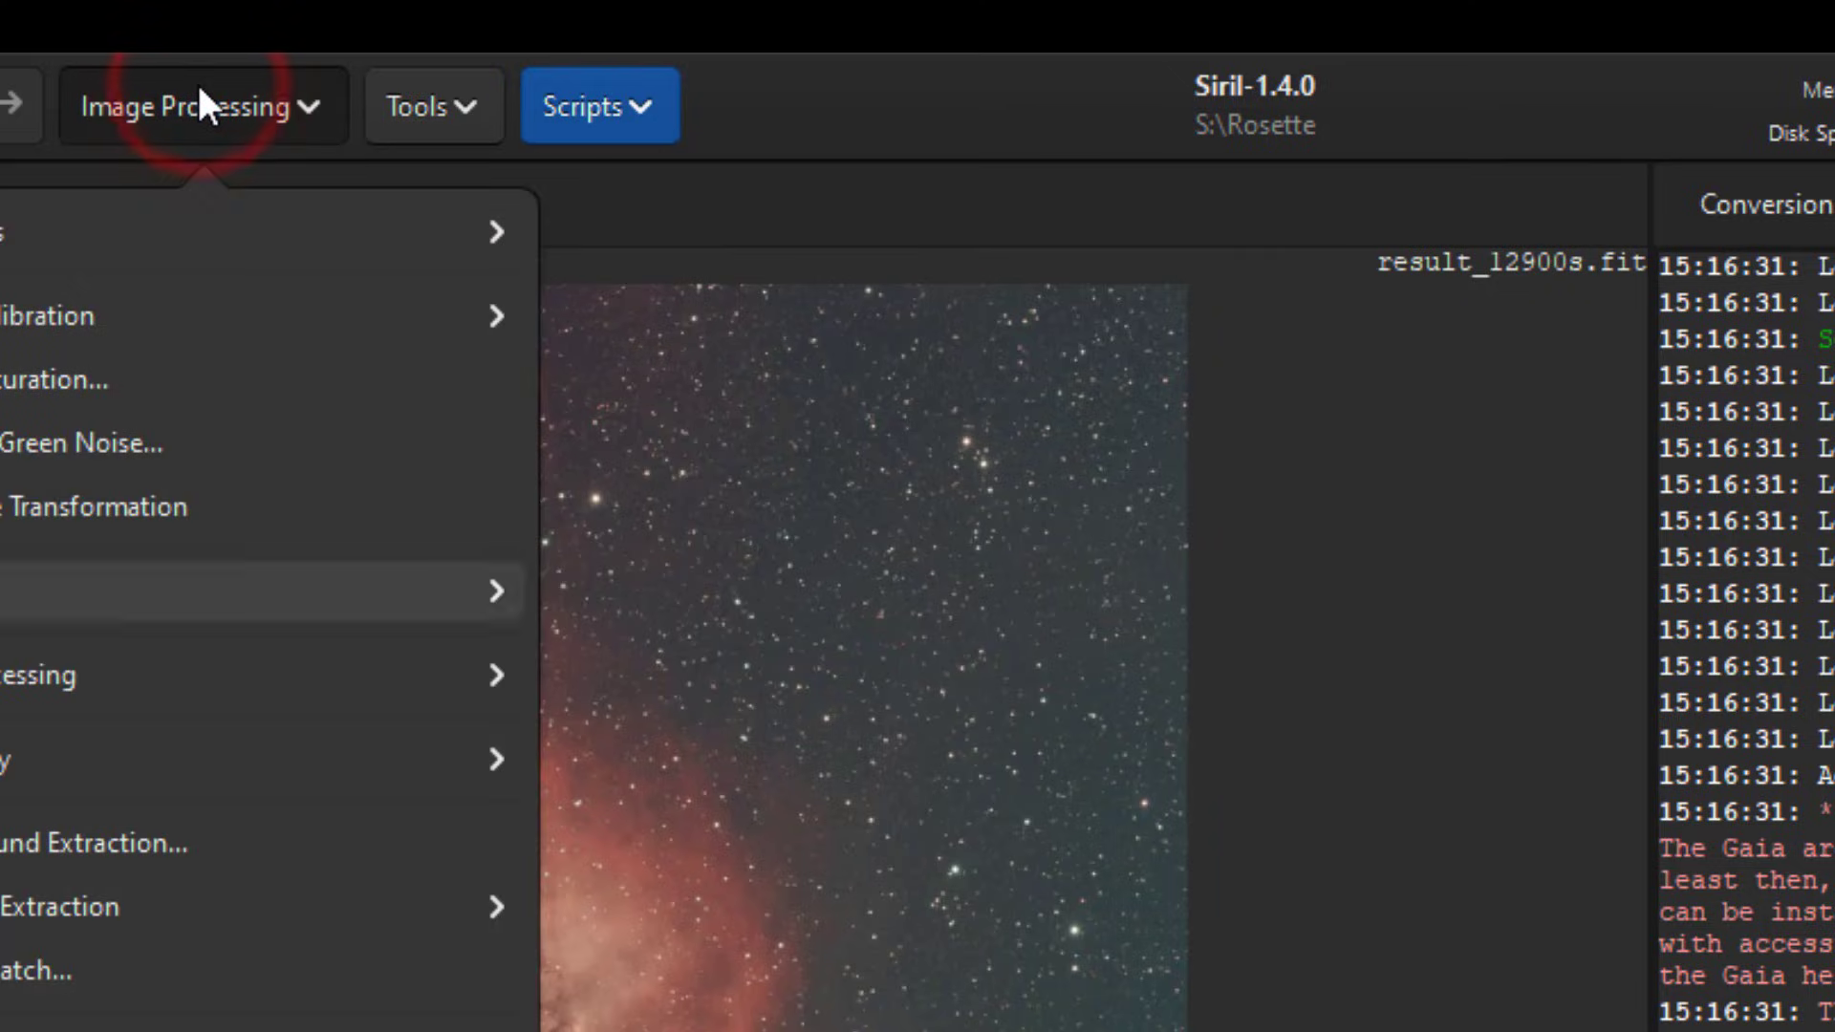
Step: Run background extraction on the cropped image with the GraXpert-AI.py processing script at its default settings, then close the script
click(608, 96)
click(615, 107)
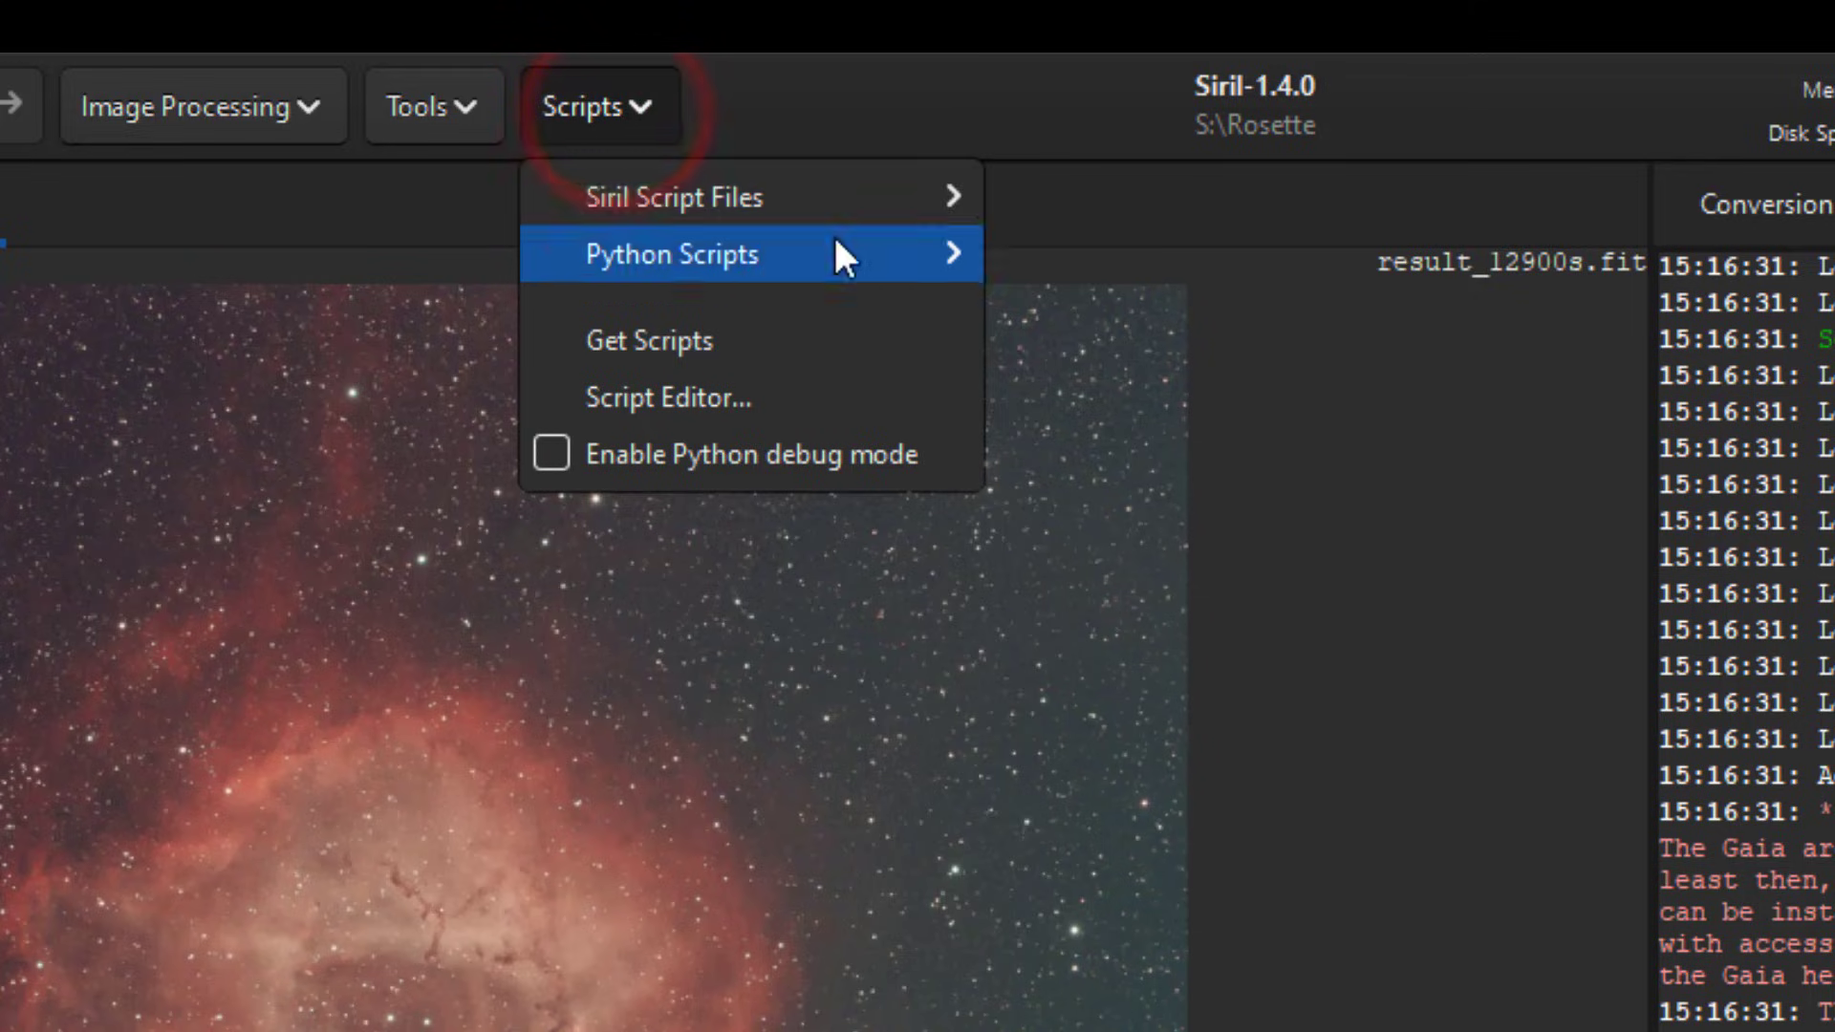
mouse_move(835, 239)
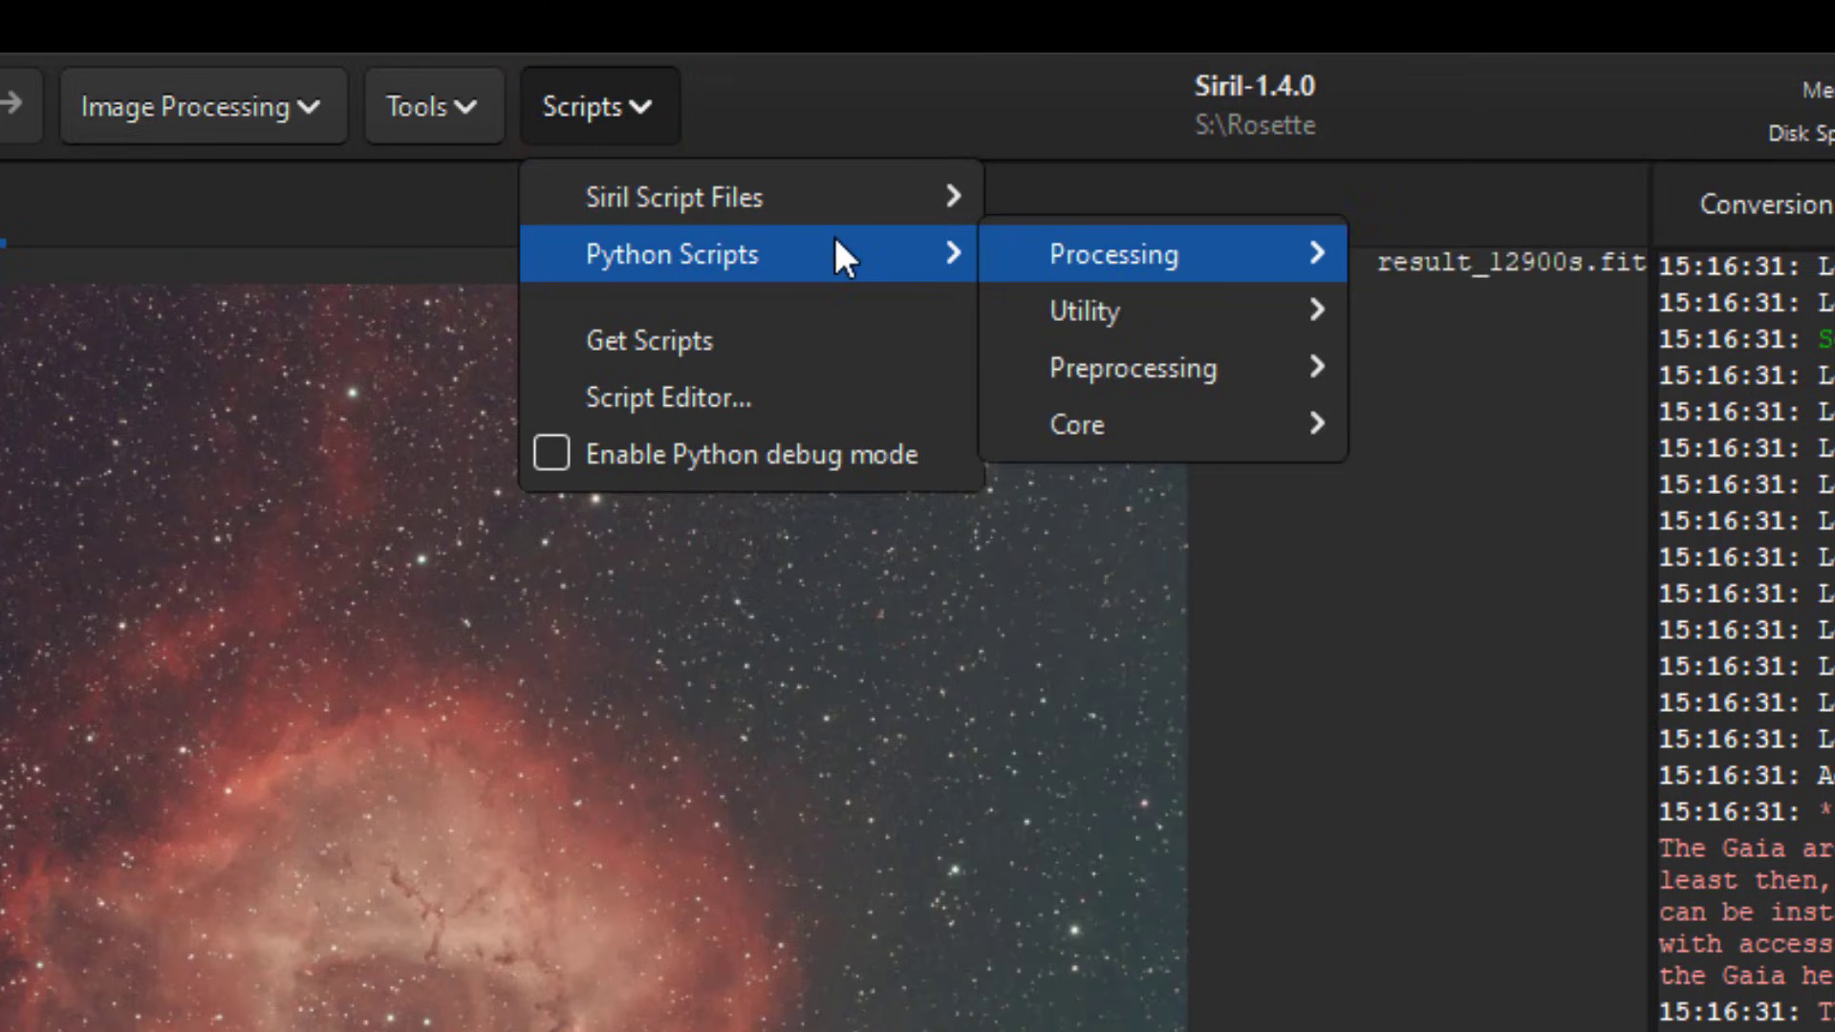
mouse_move(1147, 254)
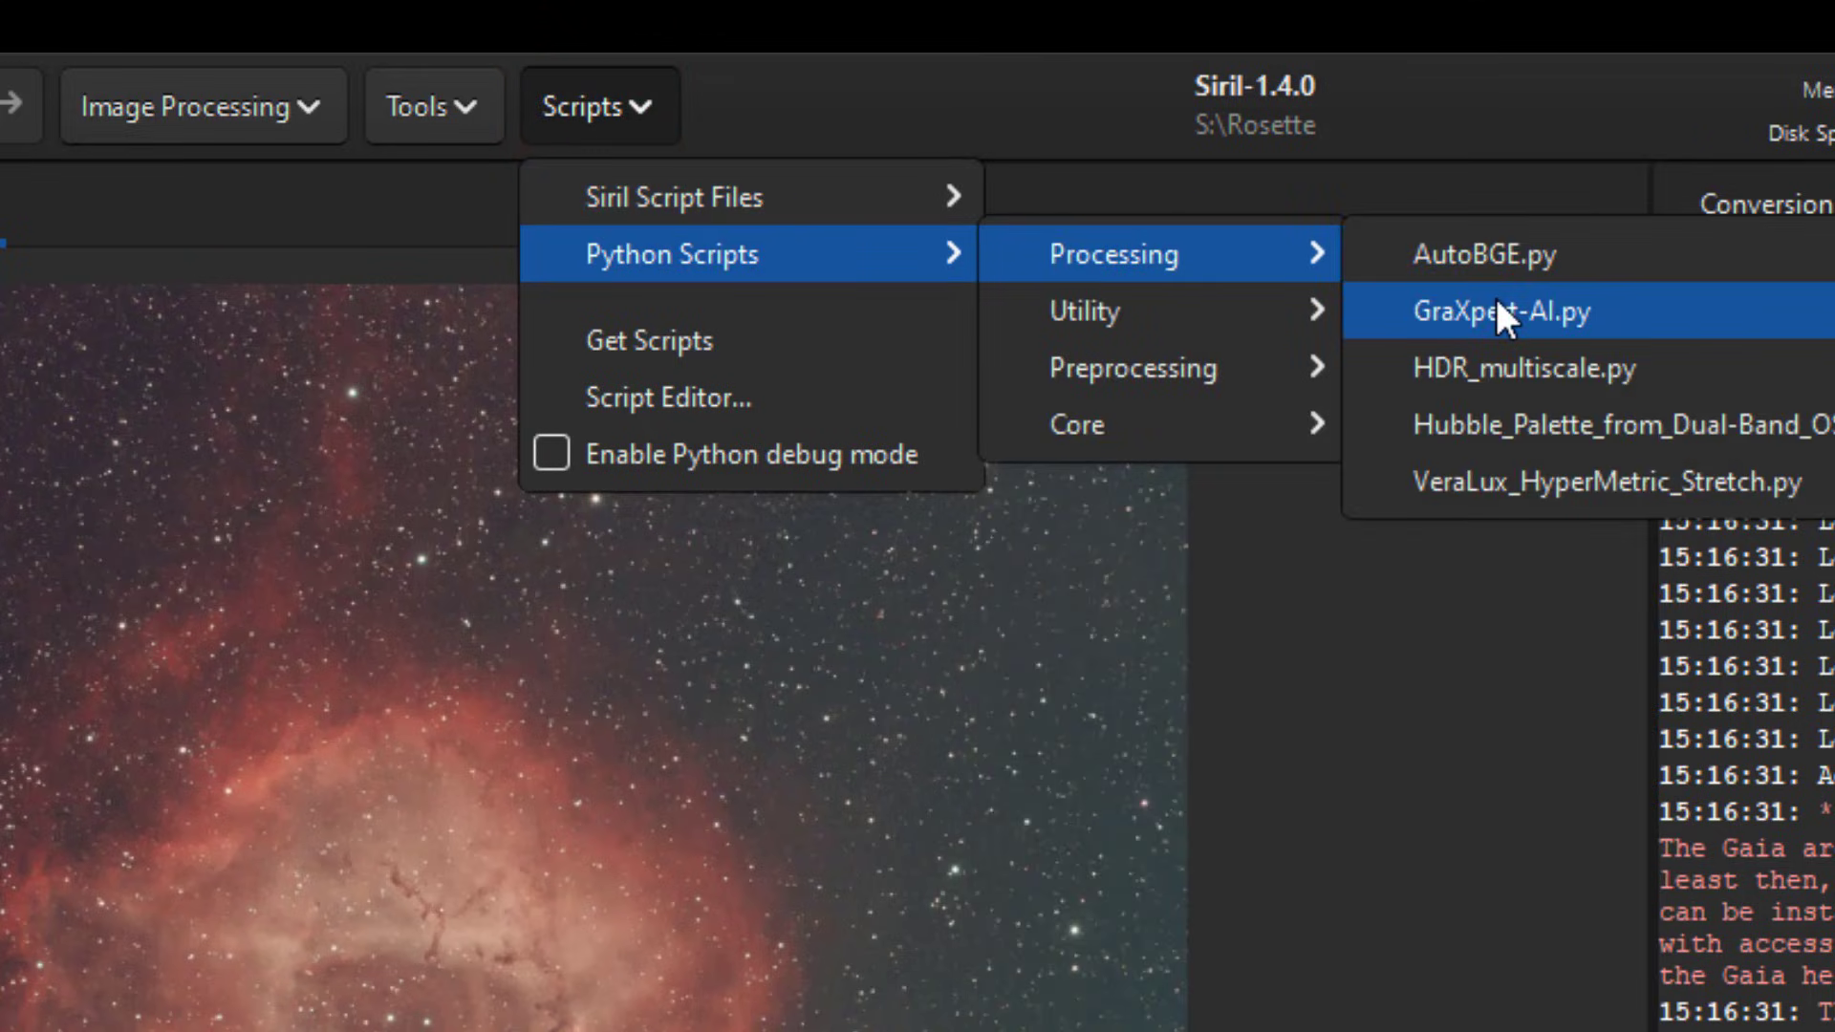
click(1497, 314)
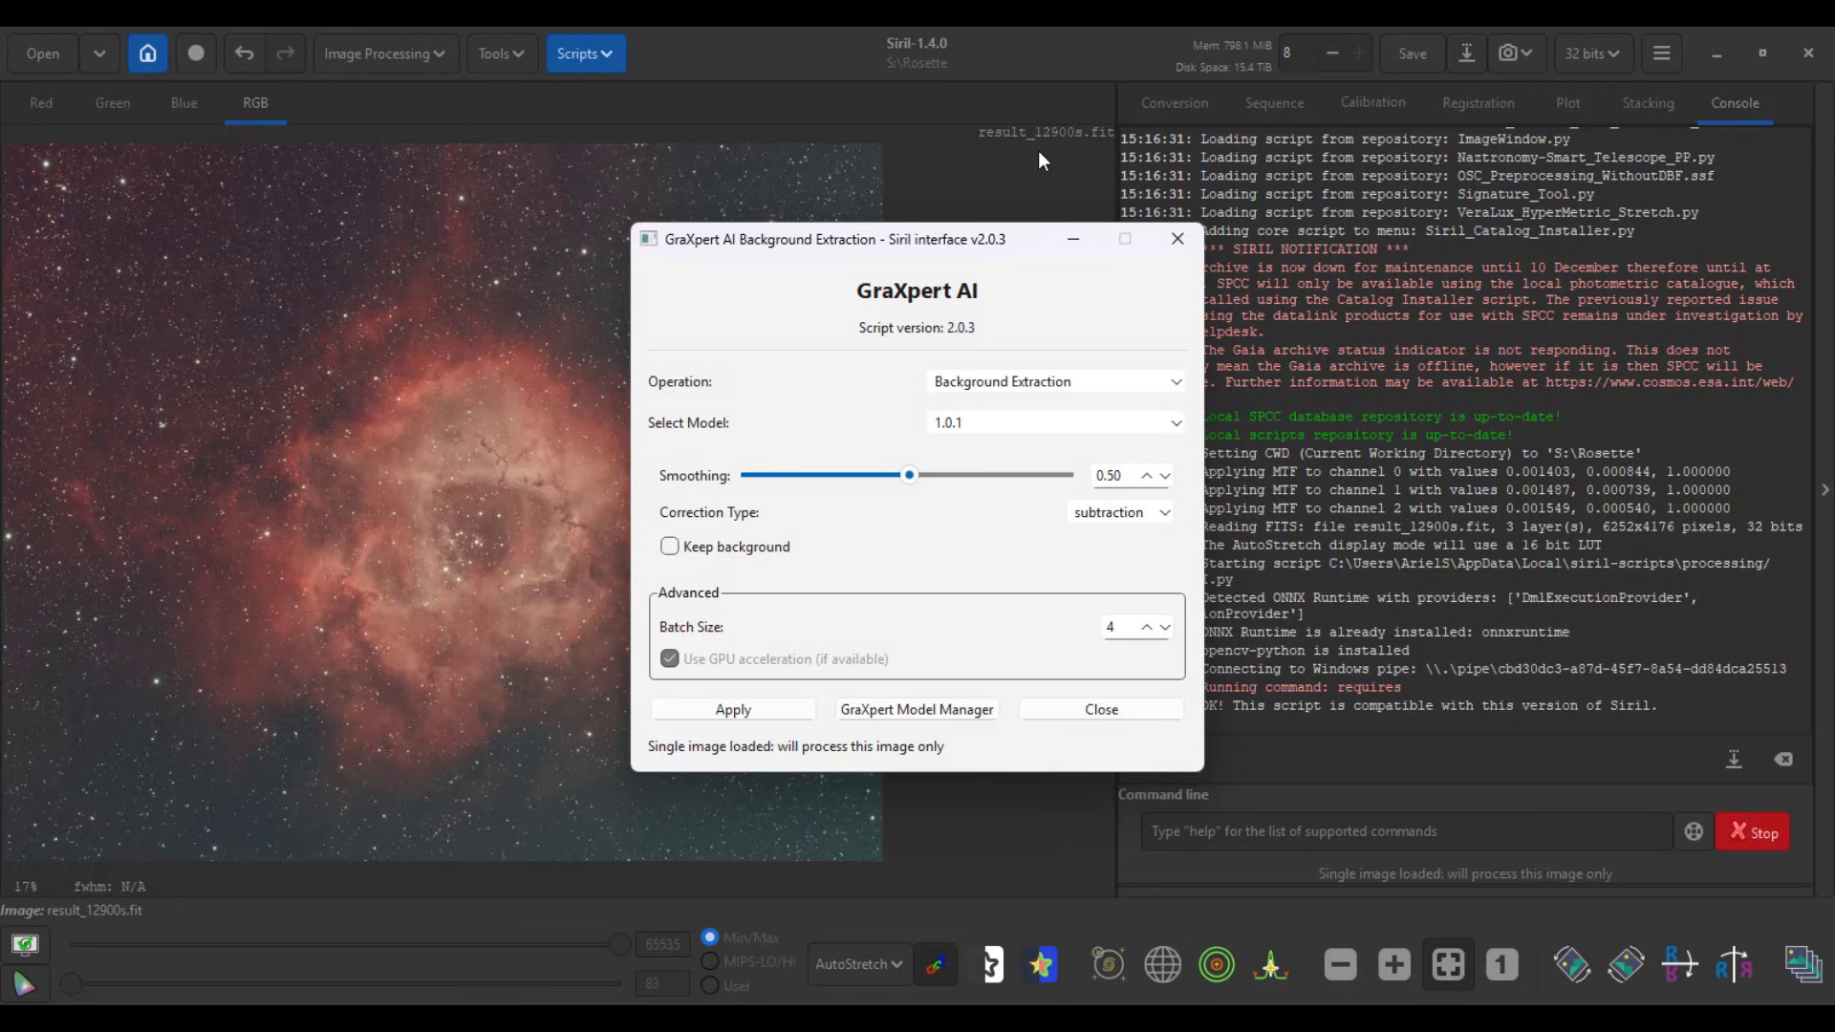
click(733, 712)
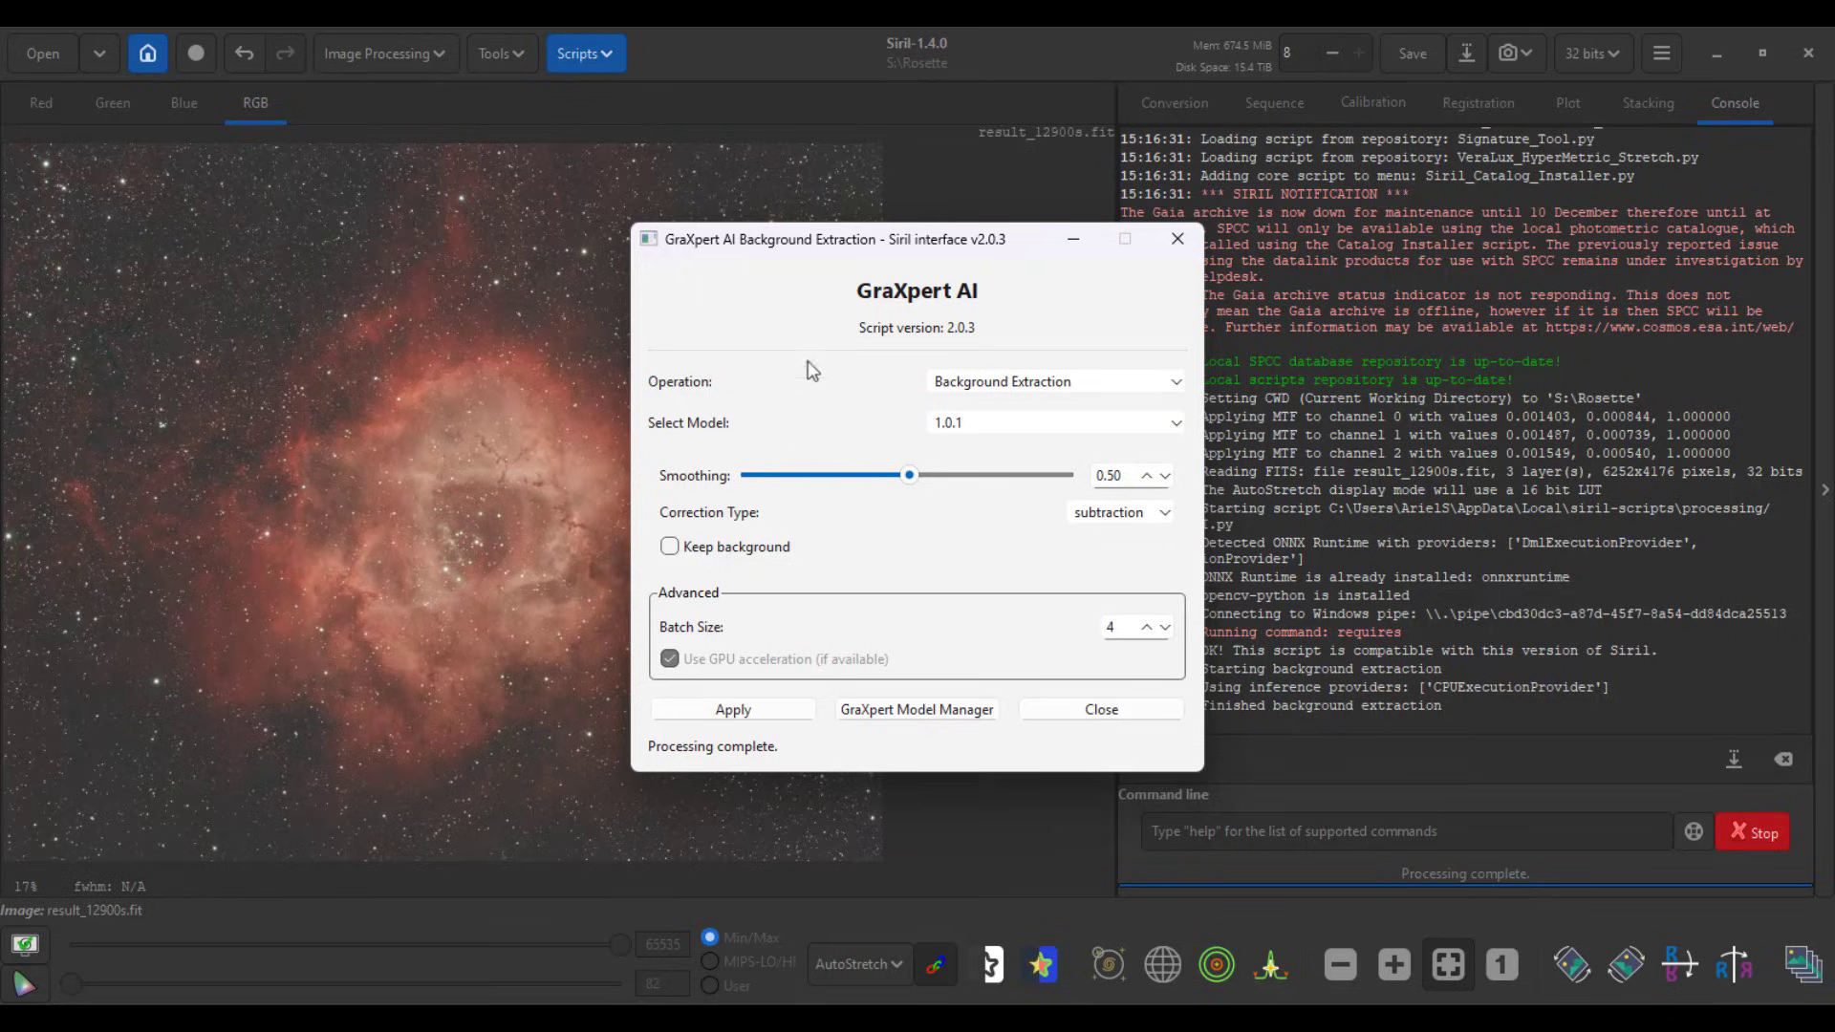
drag(795, 243, 1081, 233)
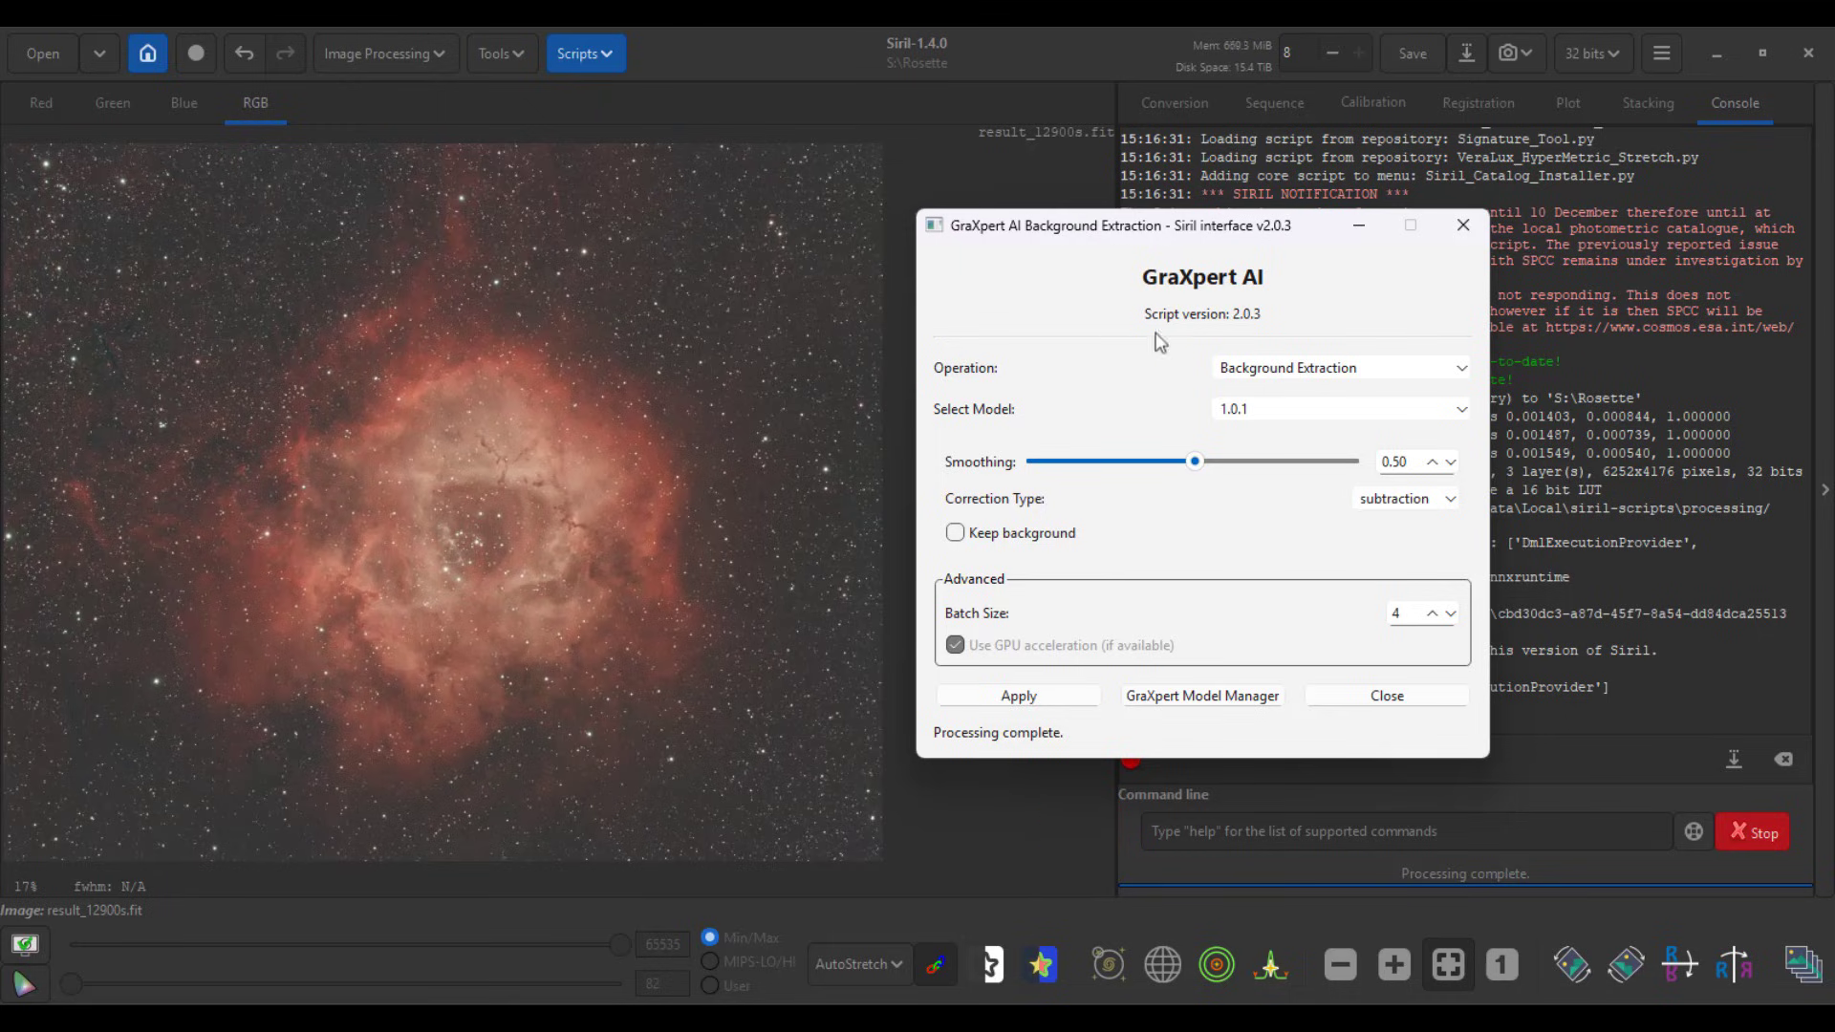
click(1415, 697)
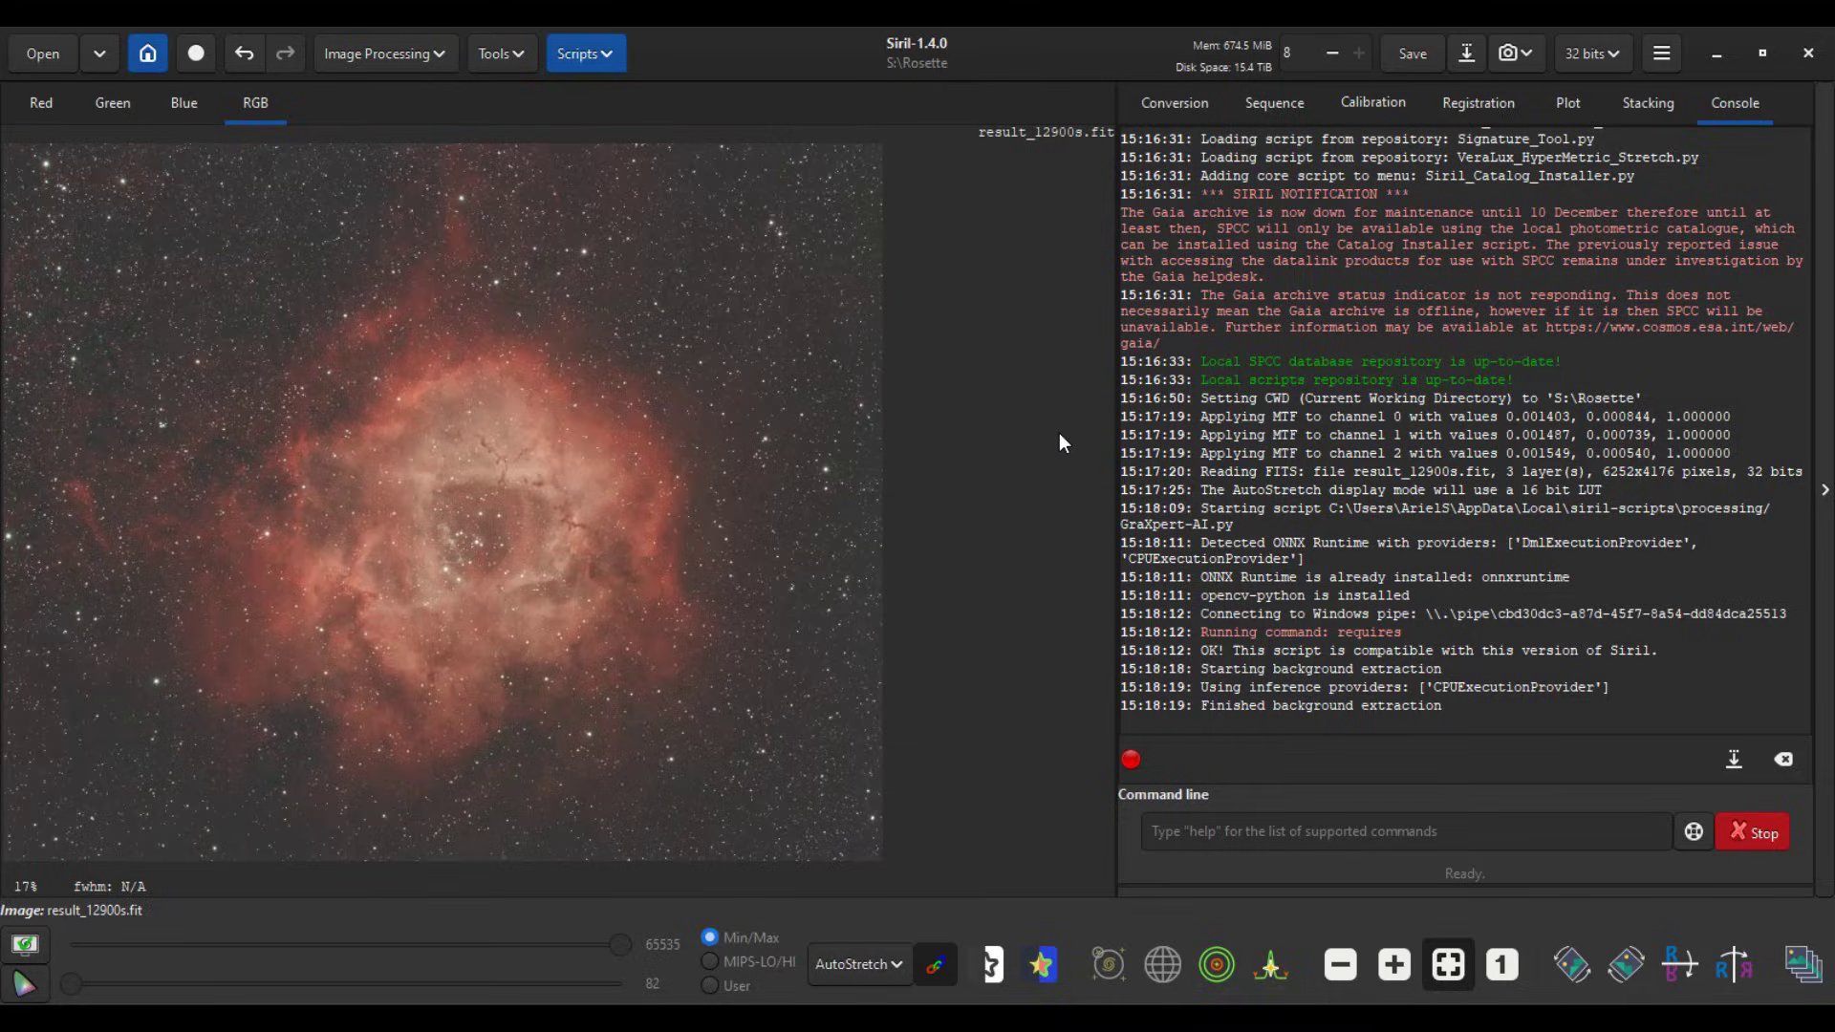
Step: Plate-solve the cropped image with the Image Plate Solver, keeping the automatic local Gaia DR3 star catalogue
click(513, 59)
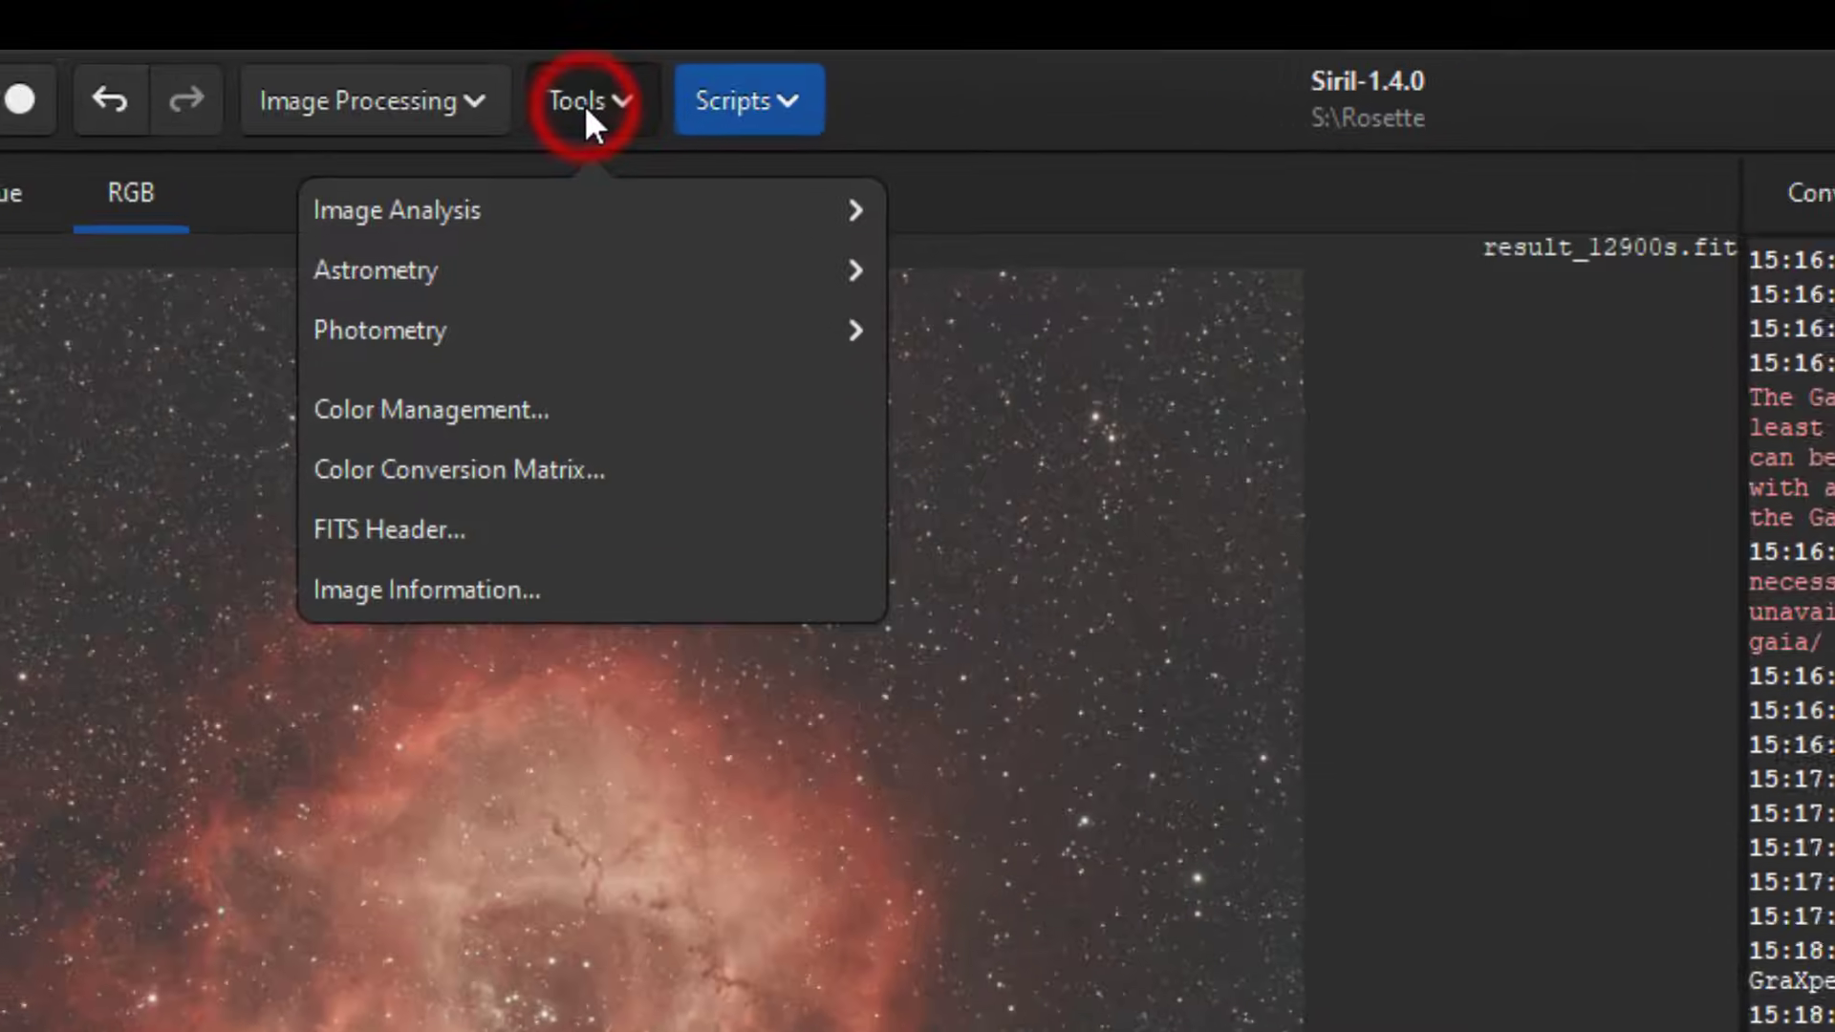
click(544, 279)
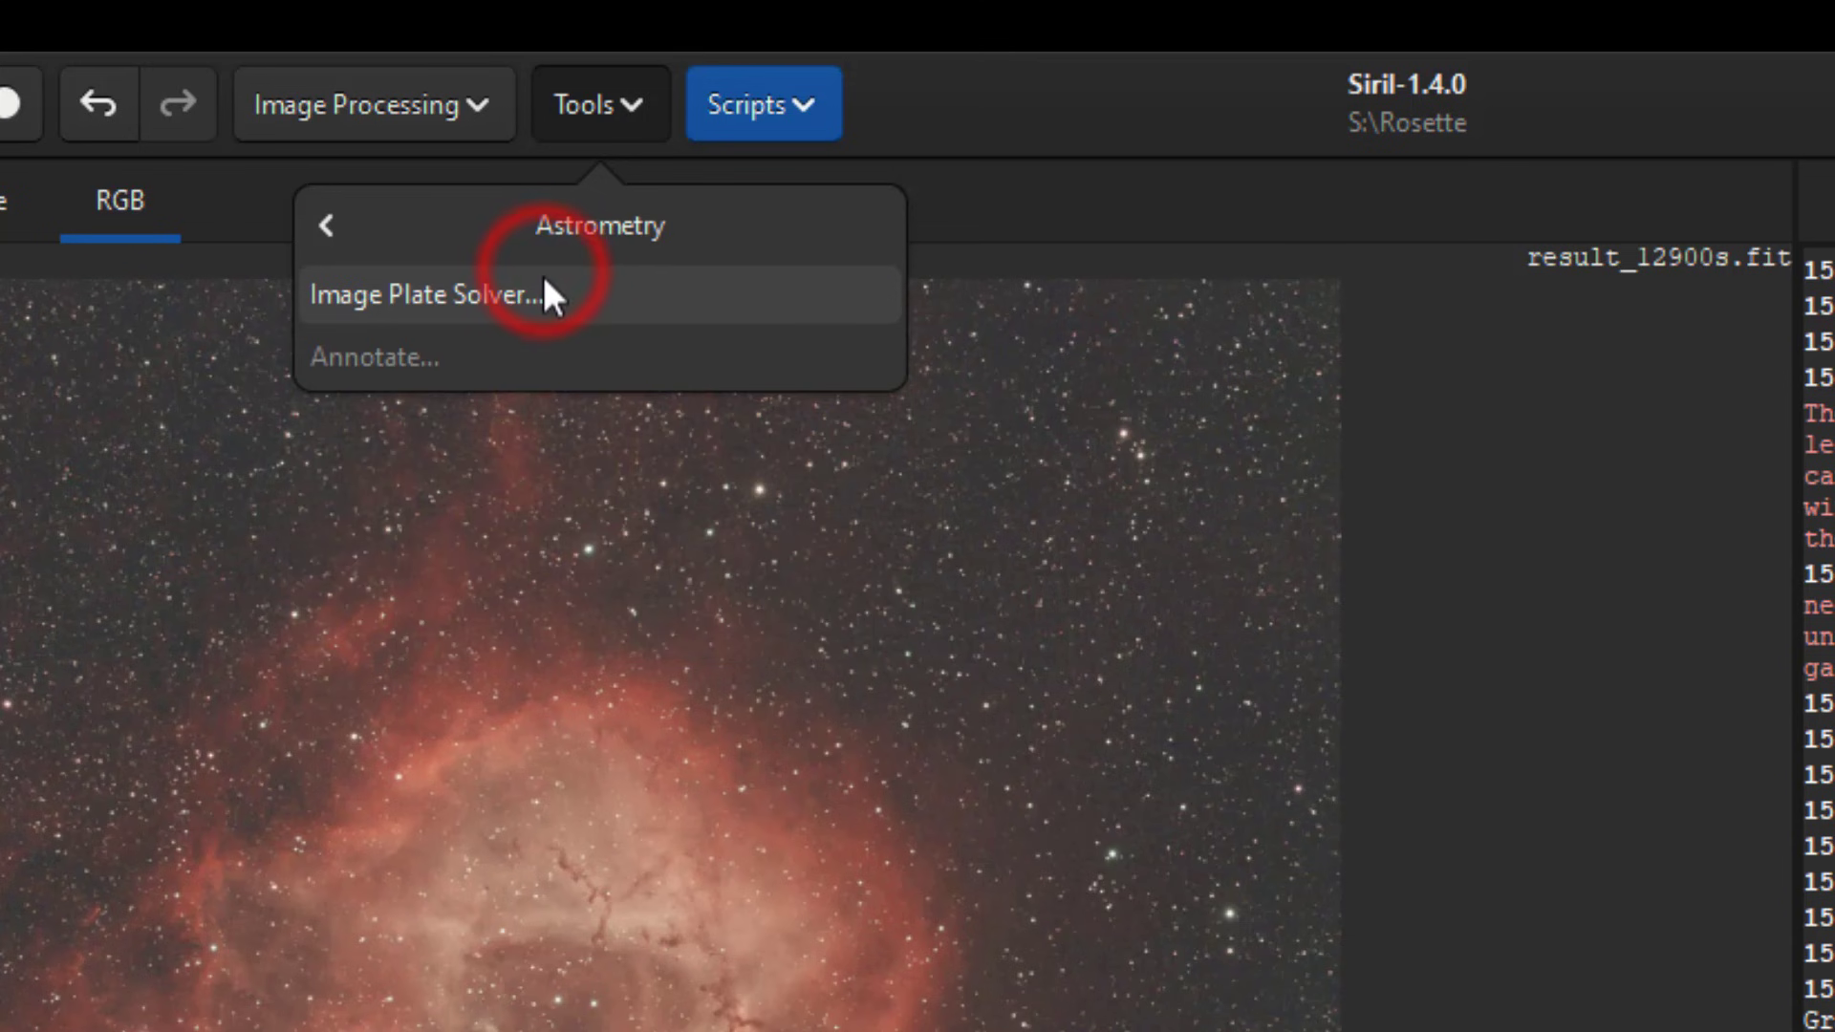
click(541, 288)
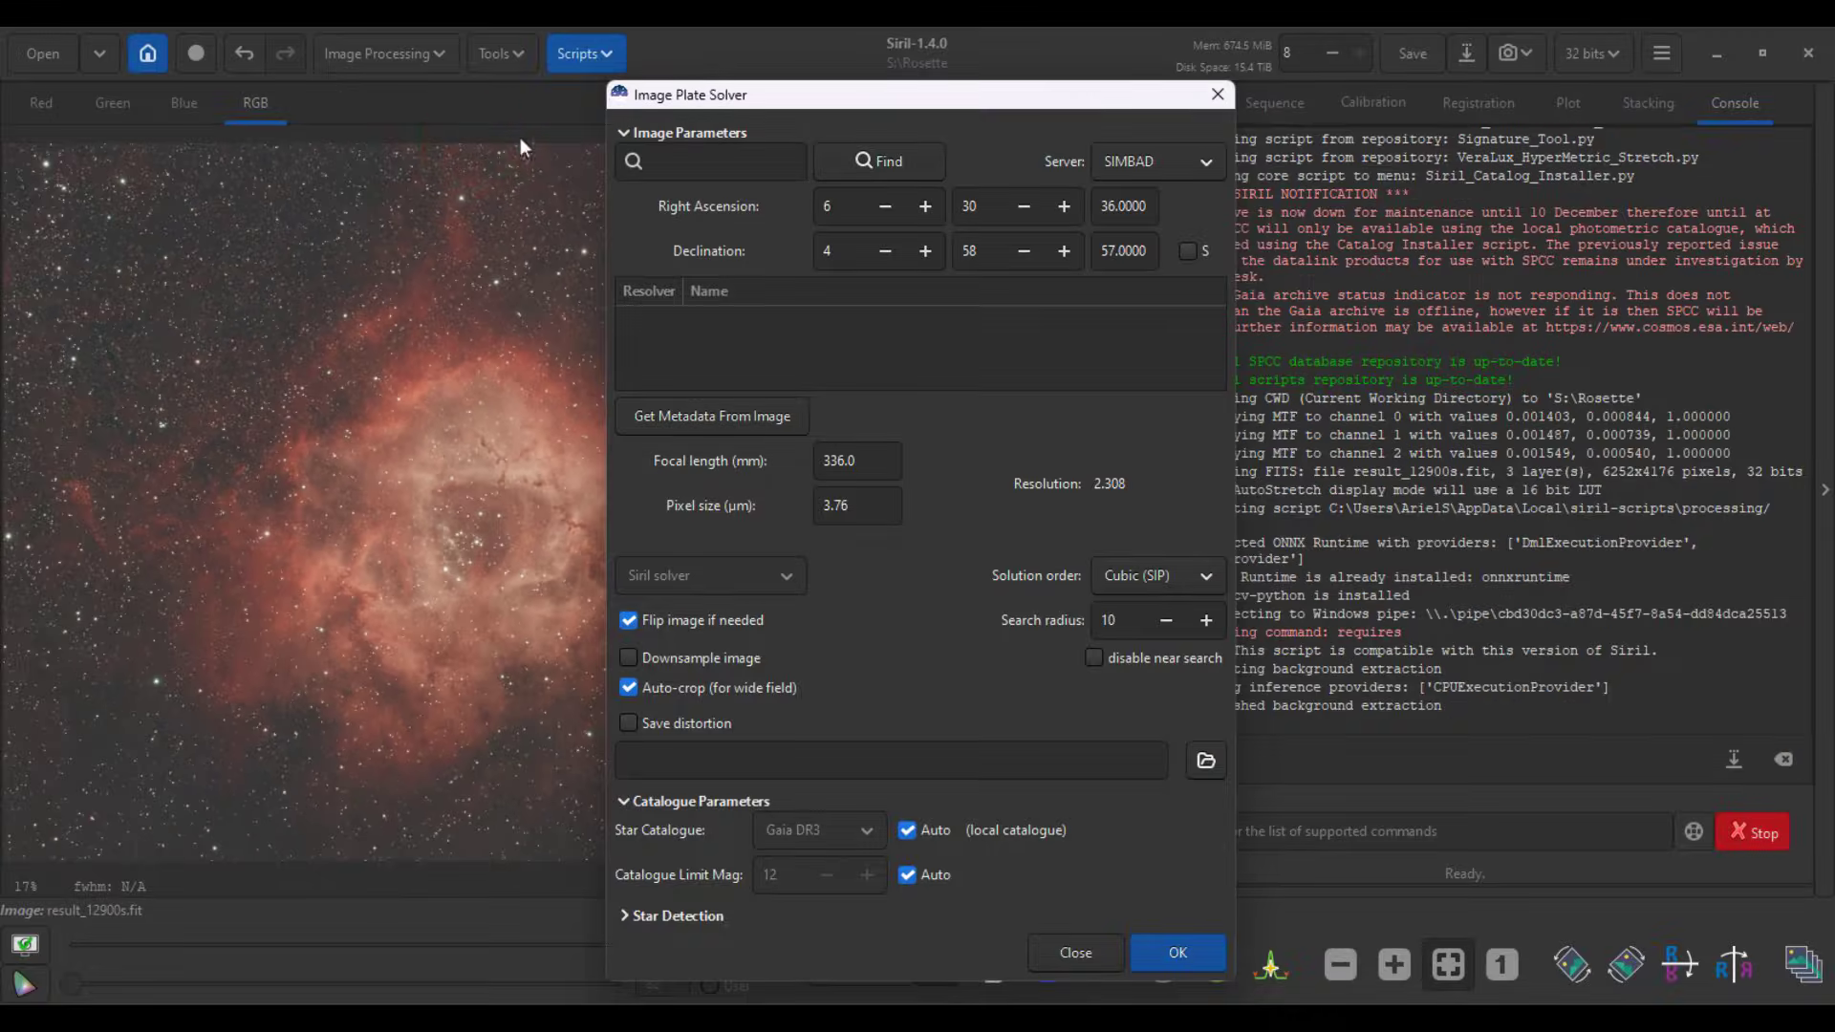
drag(829, 126, 970, 119)
drag(859, 96, 1047, 59)
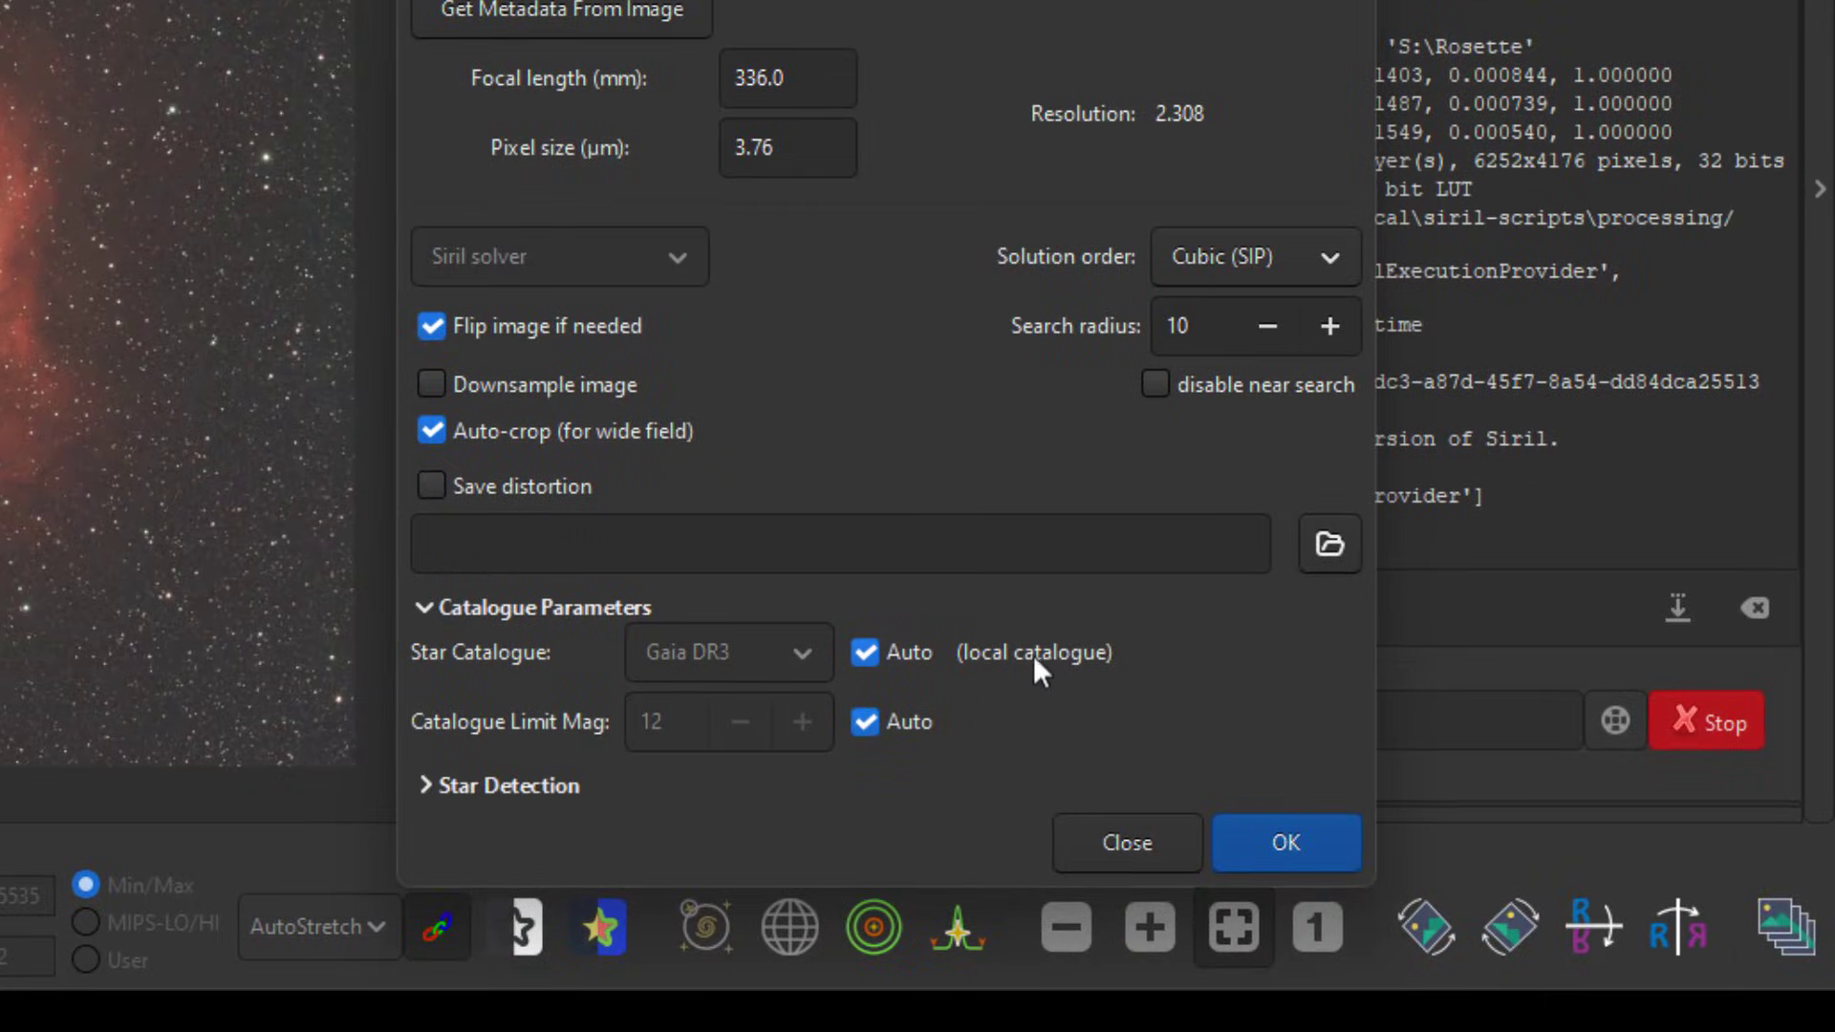
mouse_move(1082, 659)
mouse_move(1030, 645)
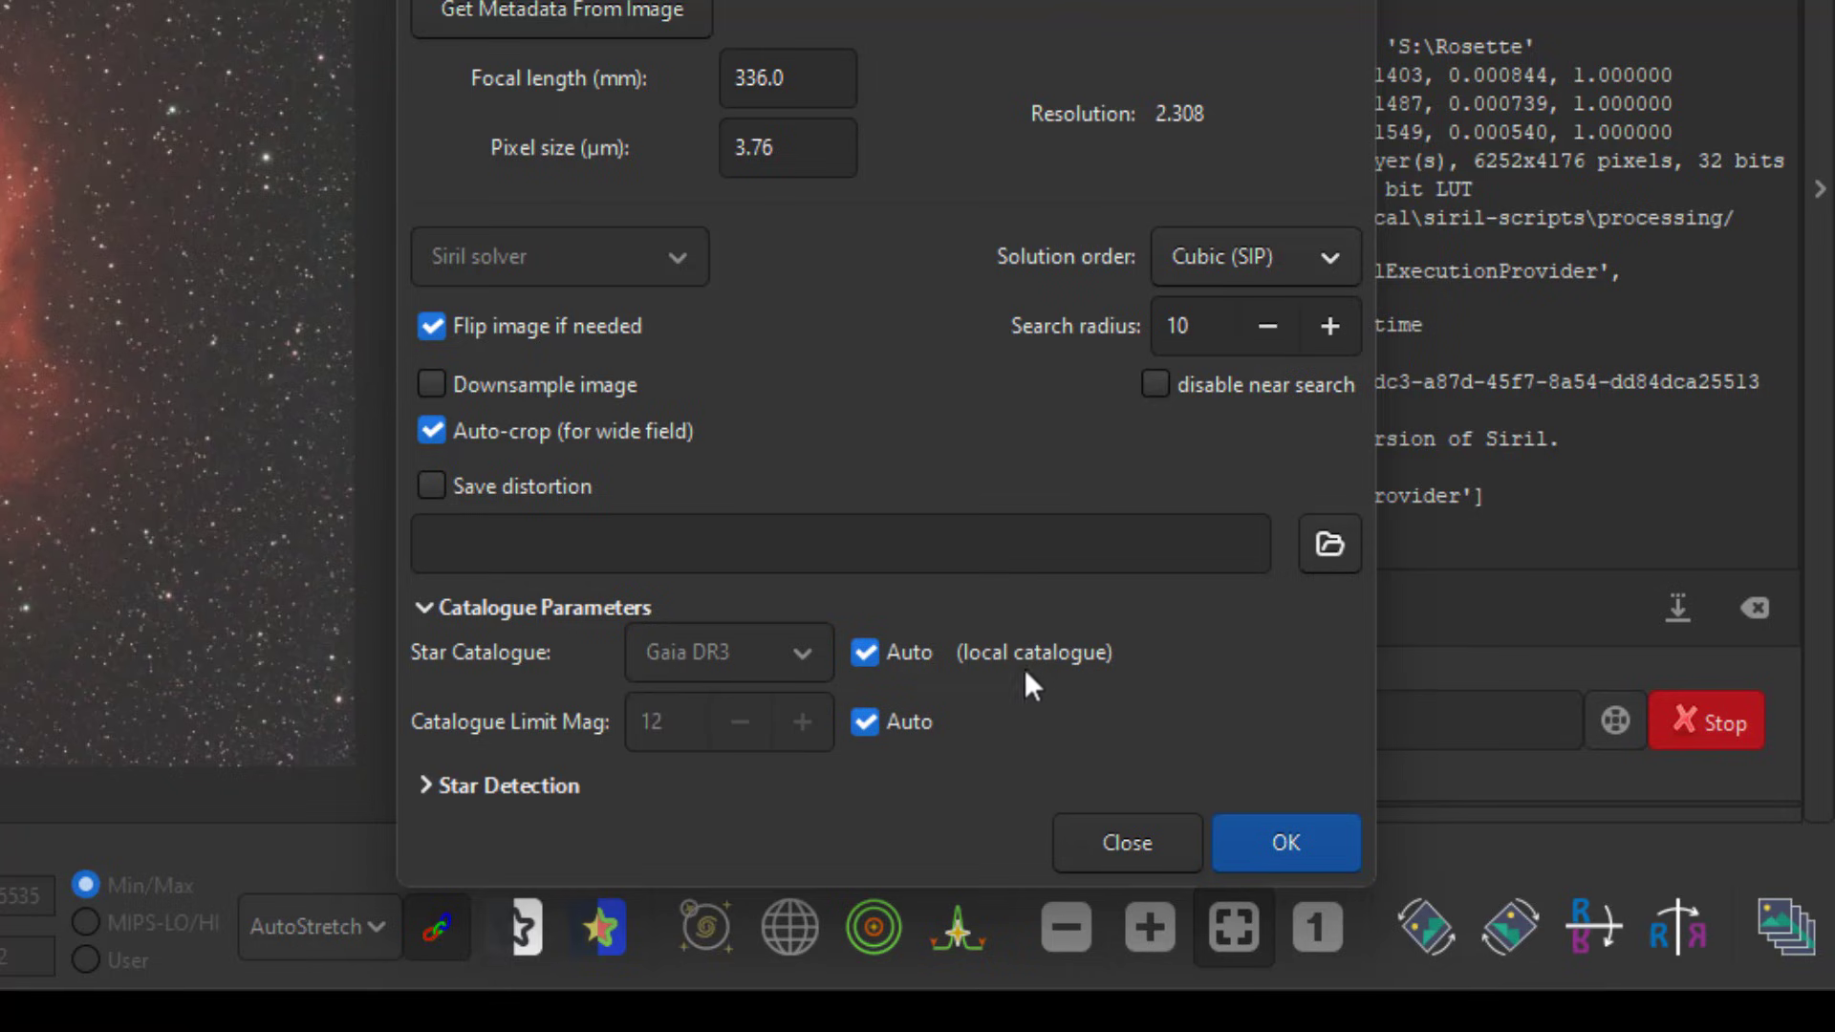
click(1286, 842)
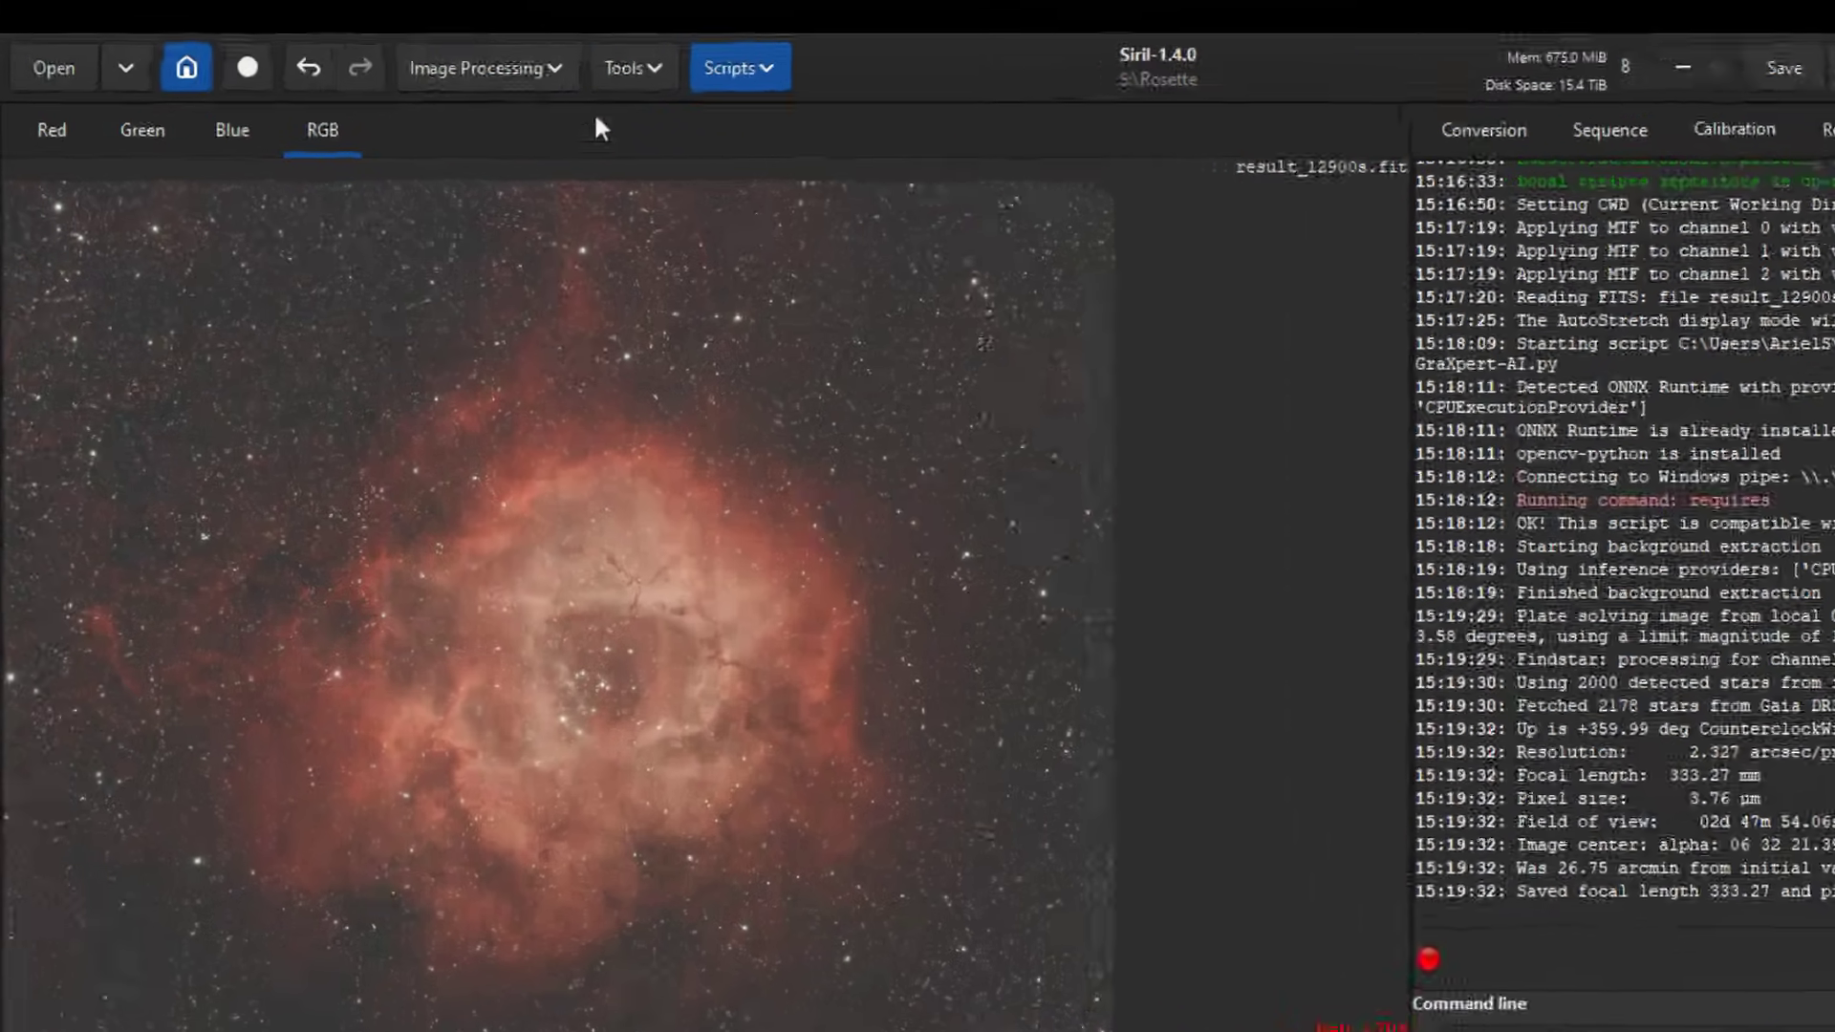
Step: Run Spectrophotometric Color Calibration in narrowband mode, keeping the Sony IMX571 sensor, Average Spiral Galaxy white reference and local Gaia DR3 xp_sampled catalogue
click(402, 48)
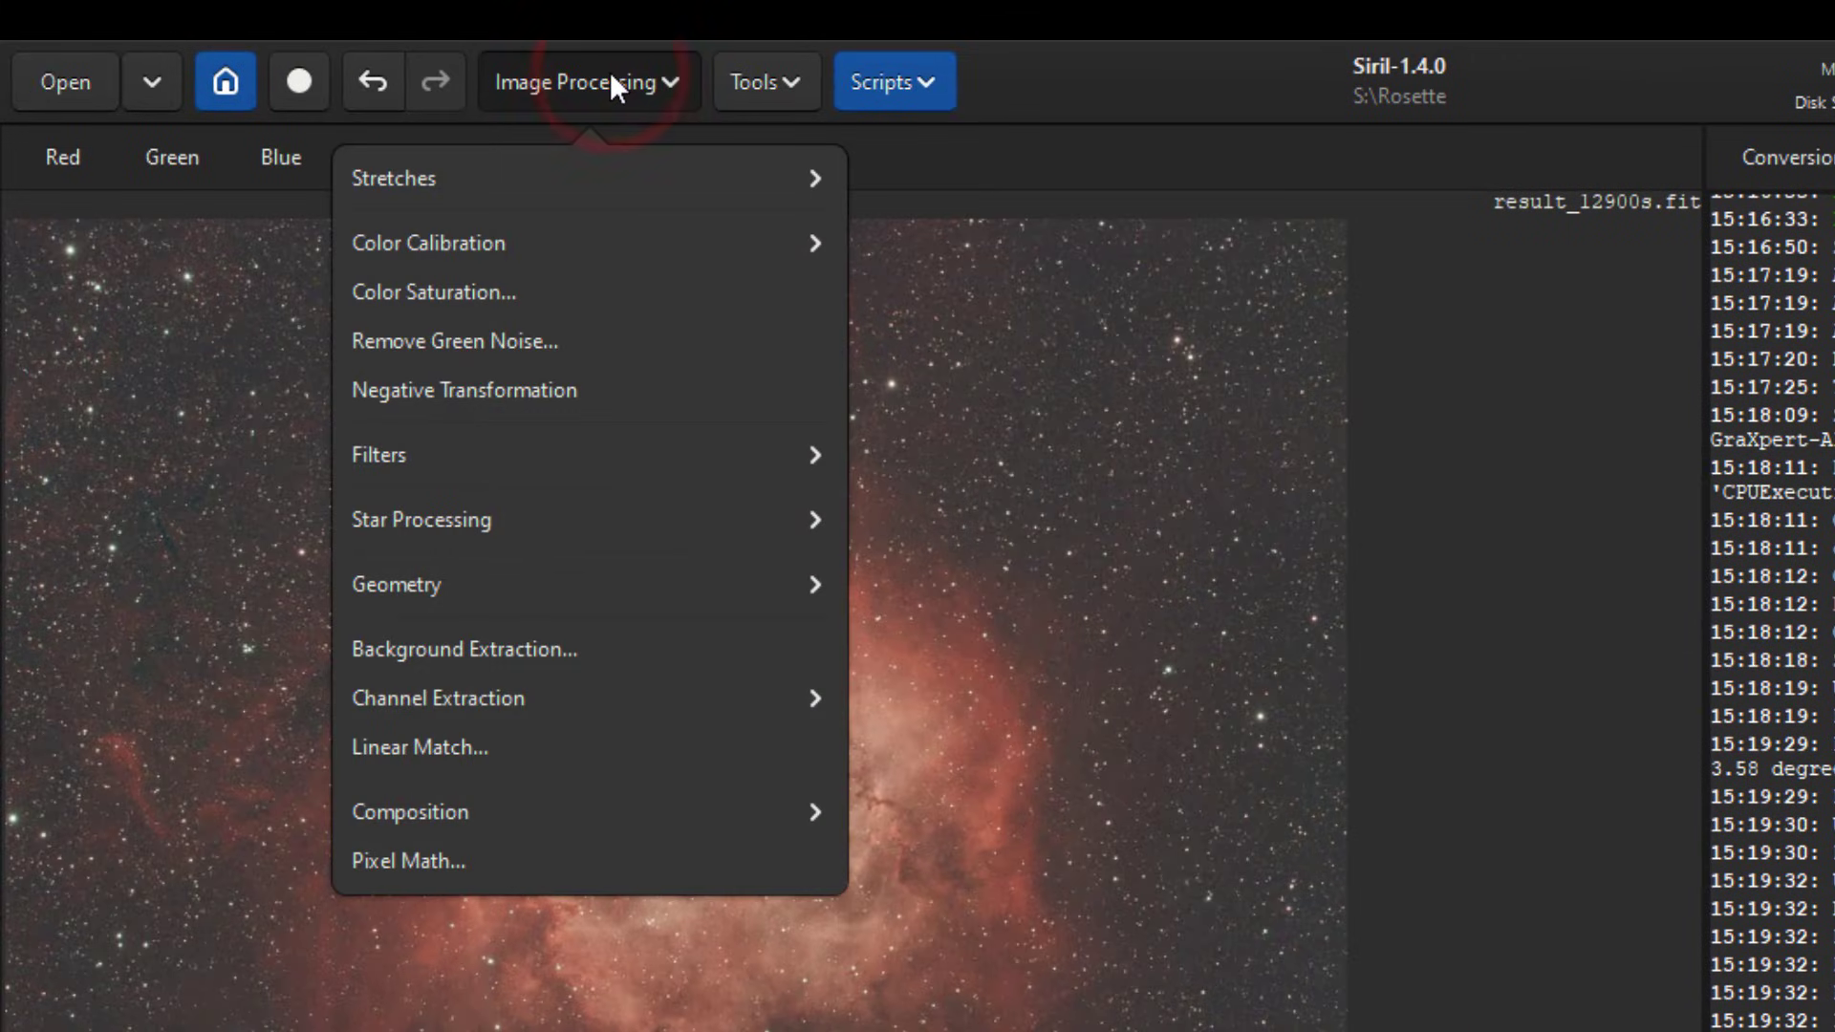
click(599, 239)
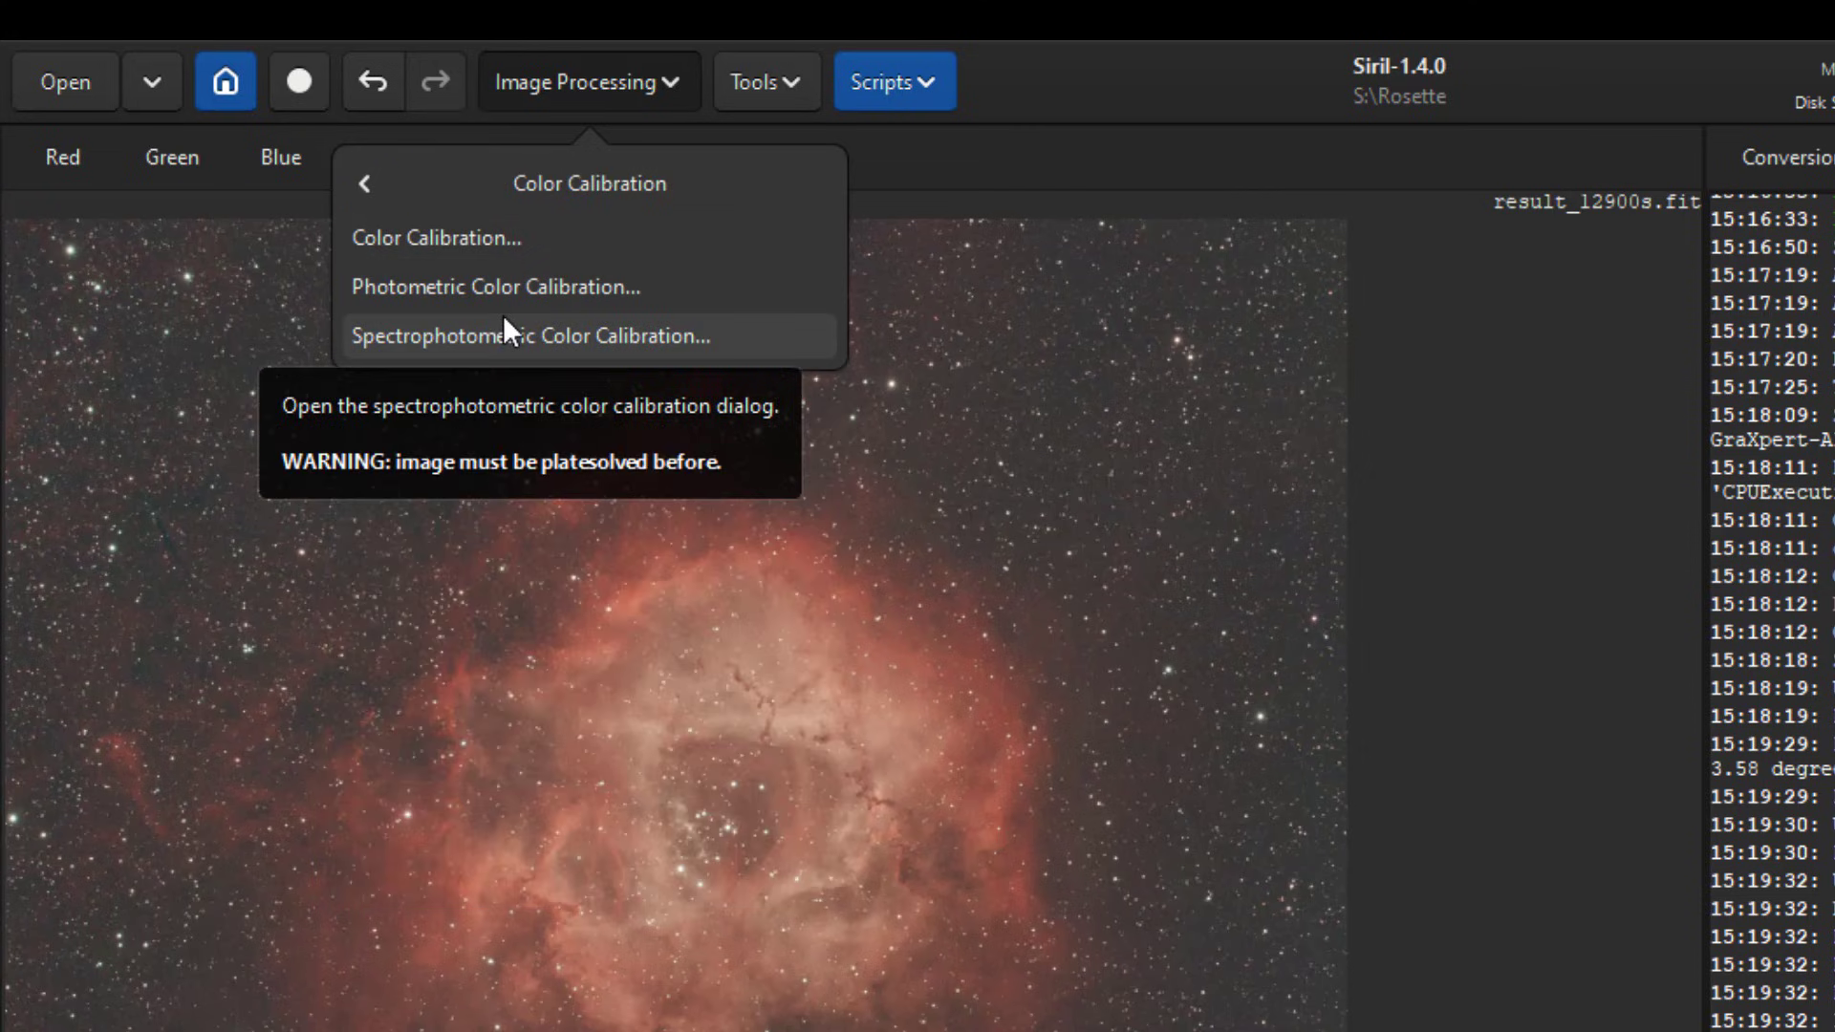
click(587, 339)
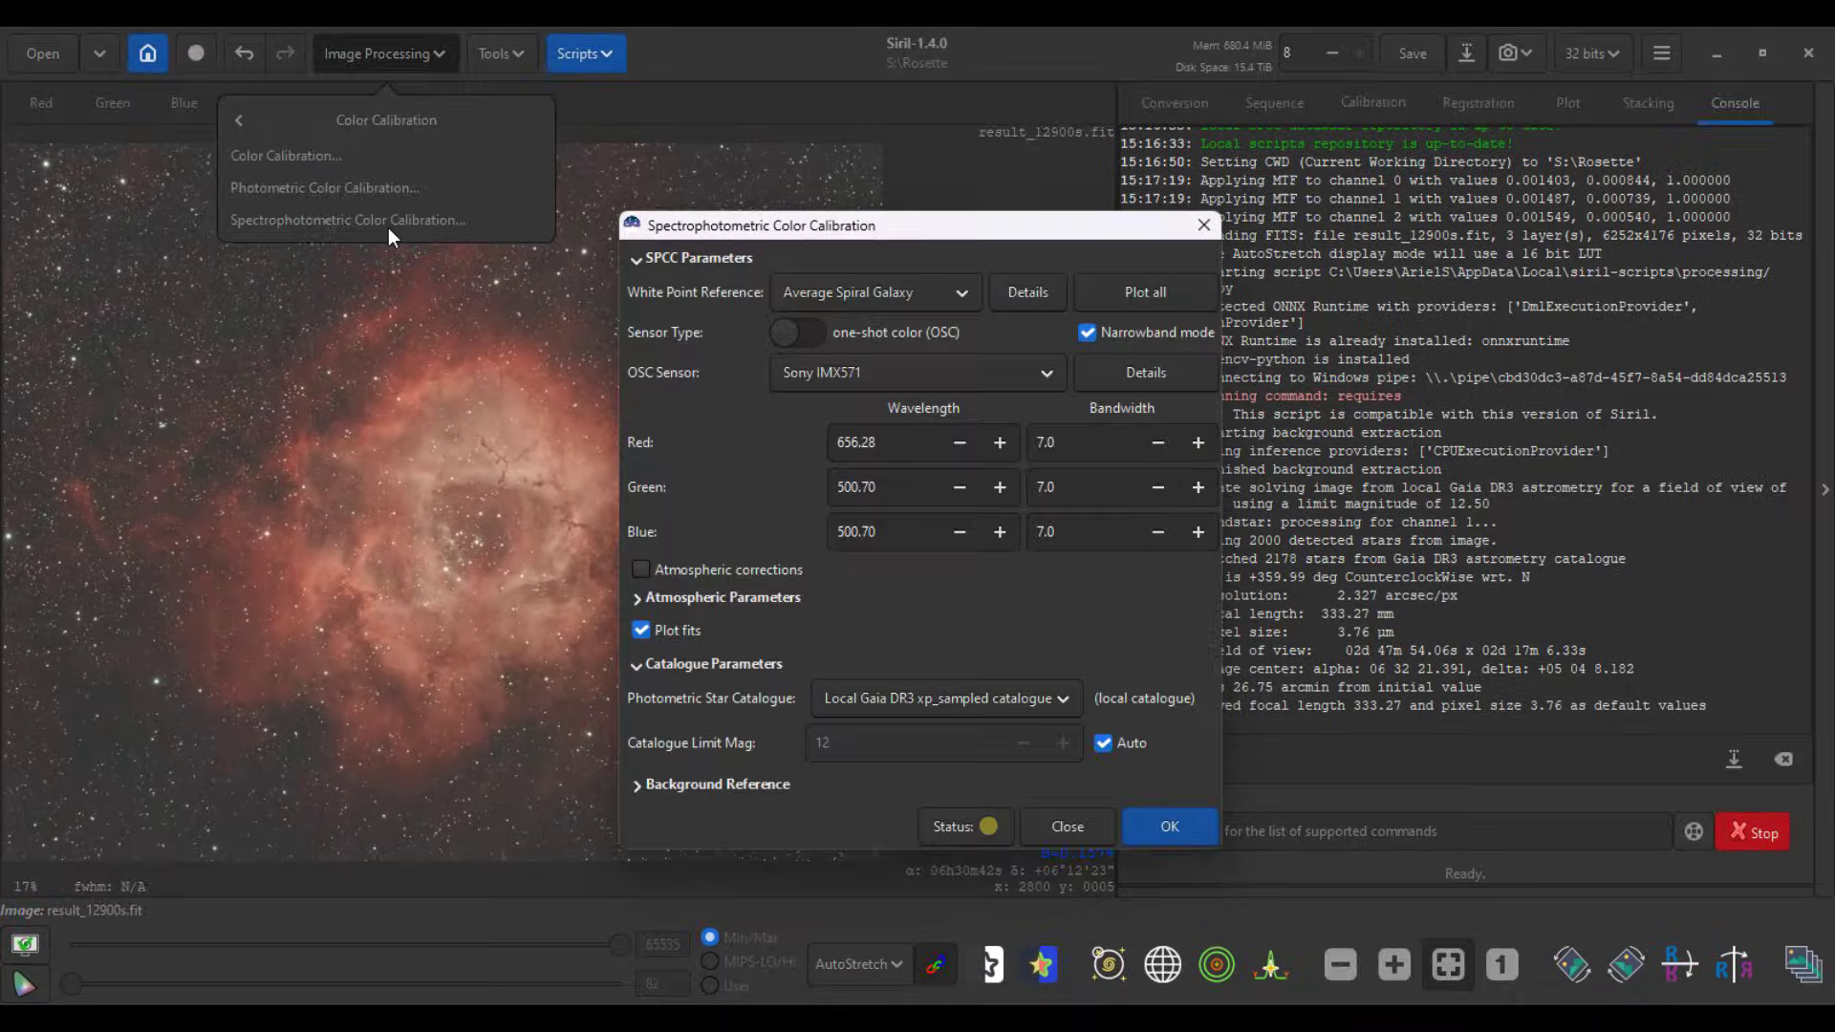
drag(754, 228, 1072, 123)
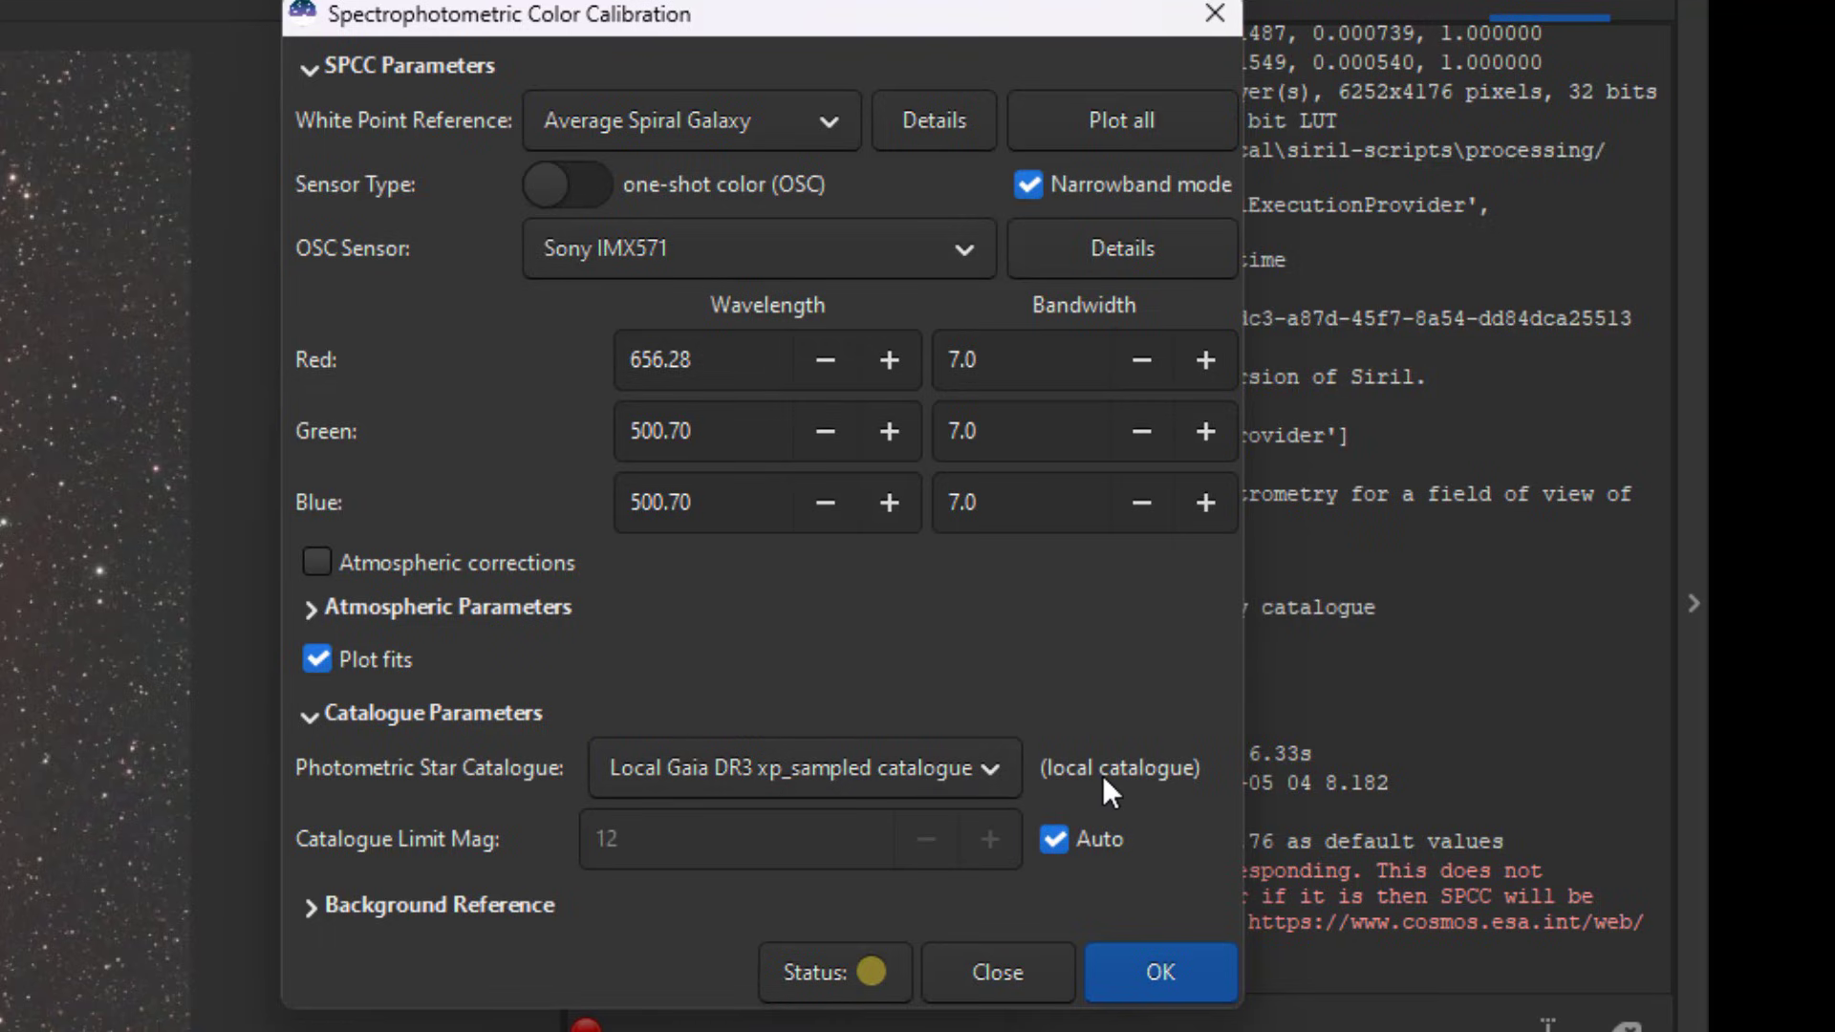
mouse_move(1101, 778)
click(1143, 975)
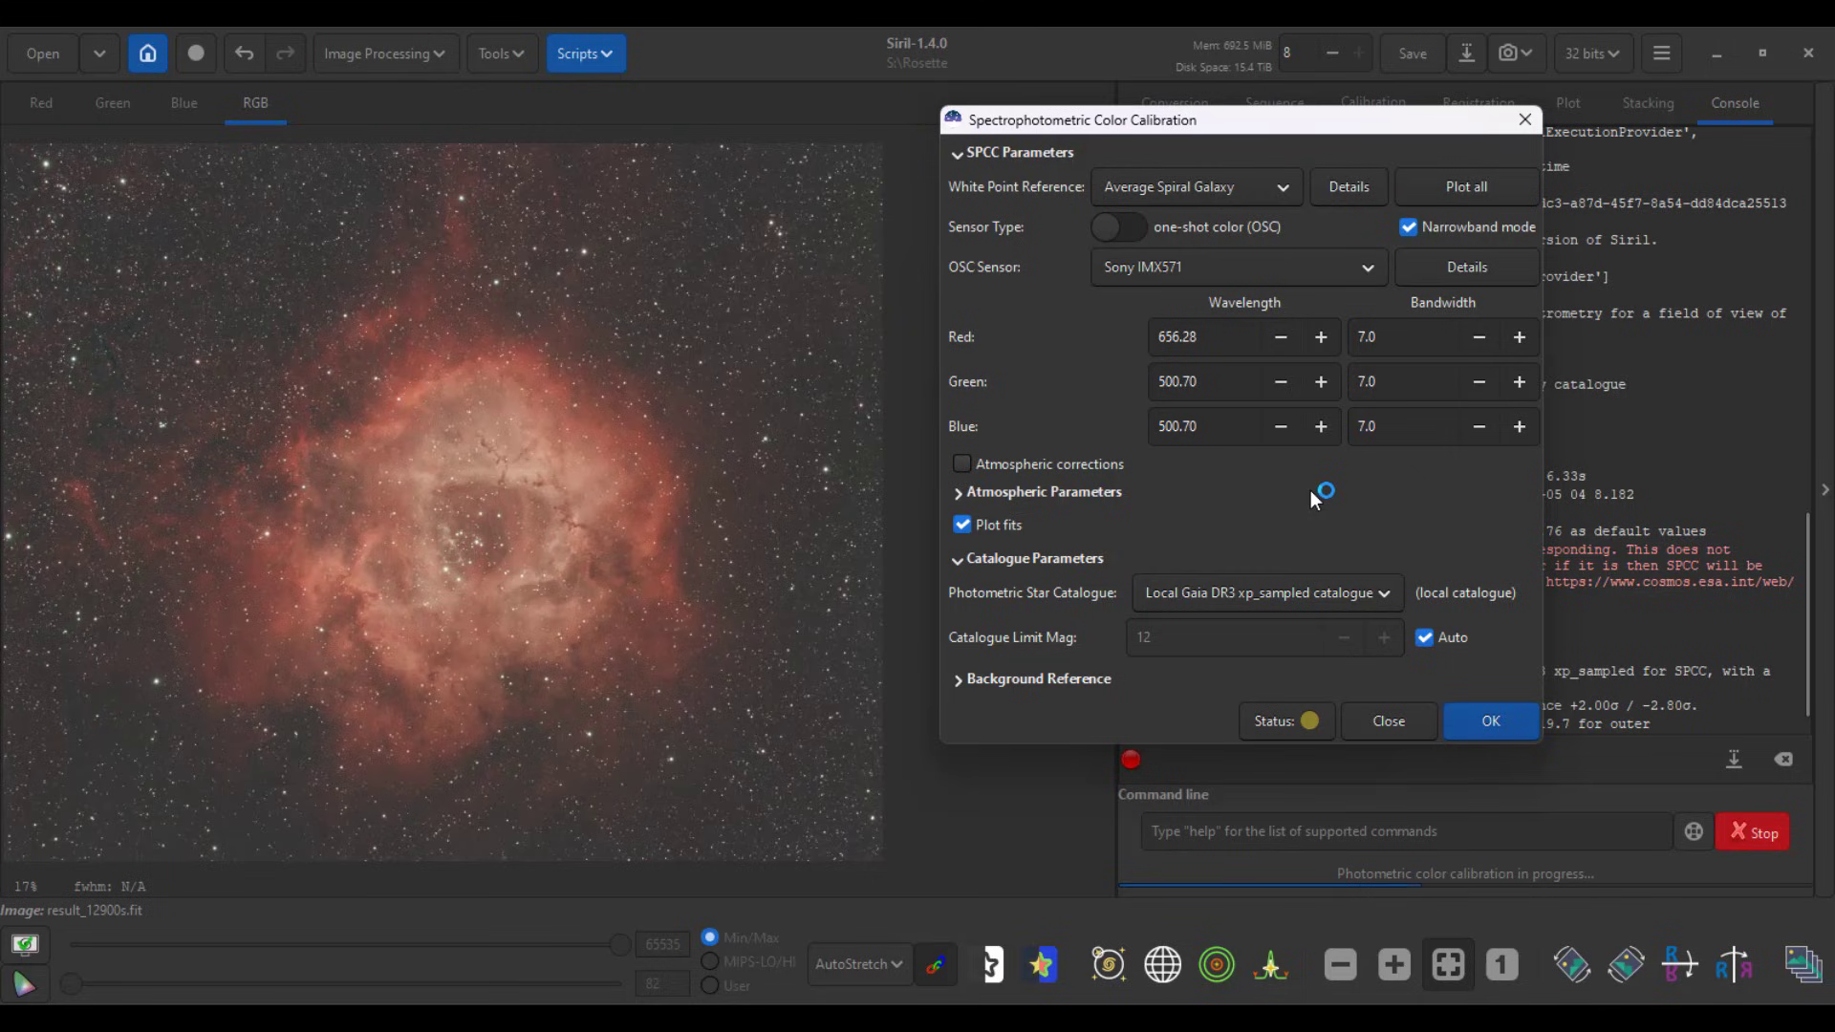
Step: Set the display mode to Linear and start the VeraLux_HyperMetric_Stretch.py processing script
click(880, 965)
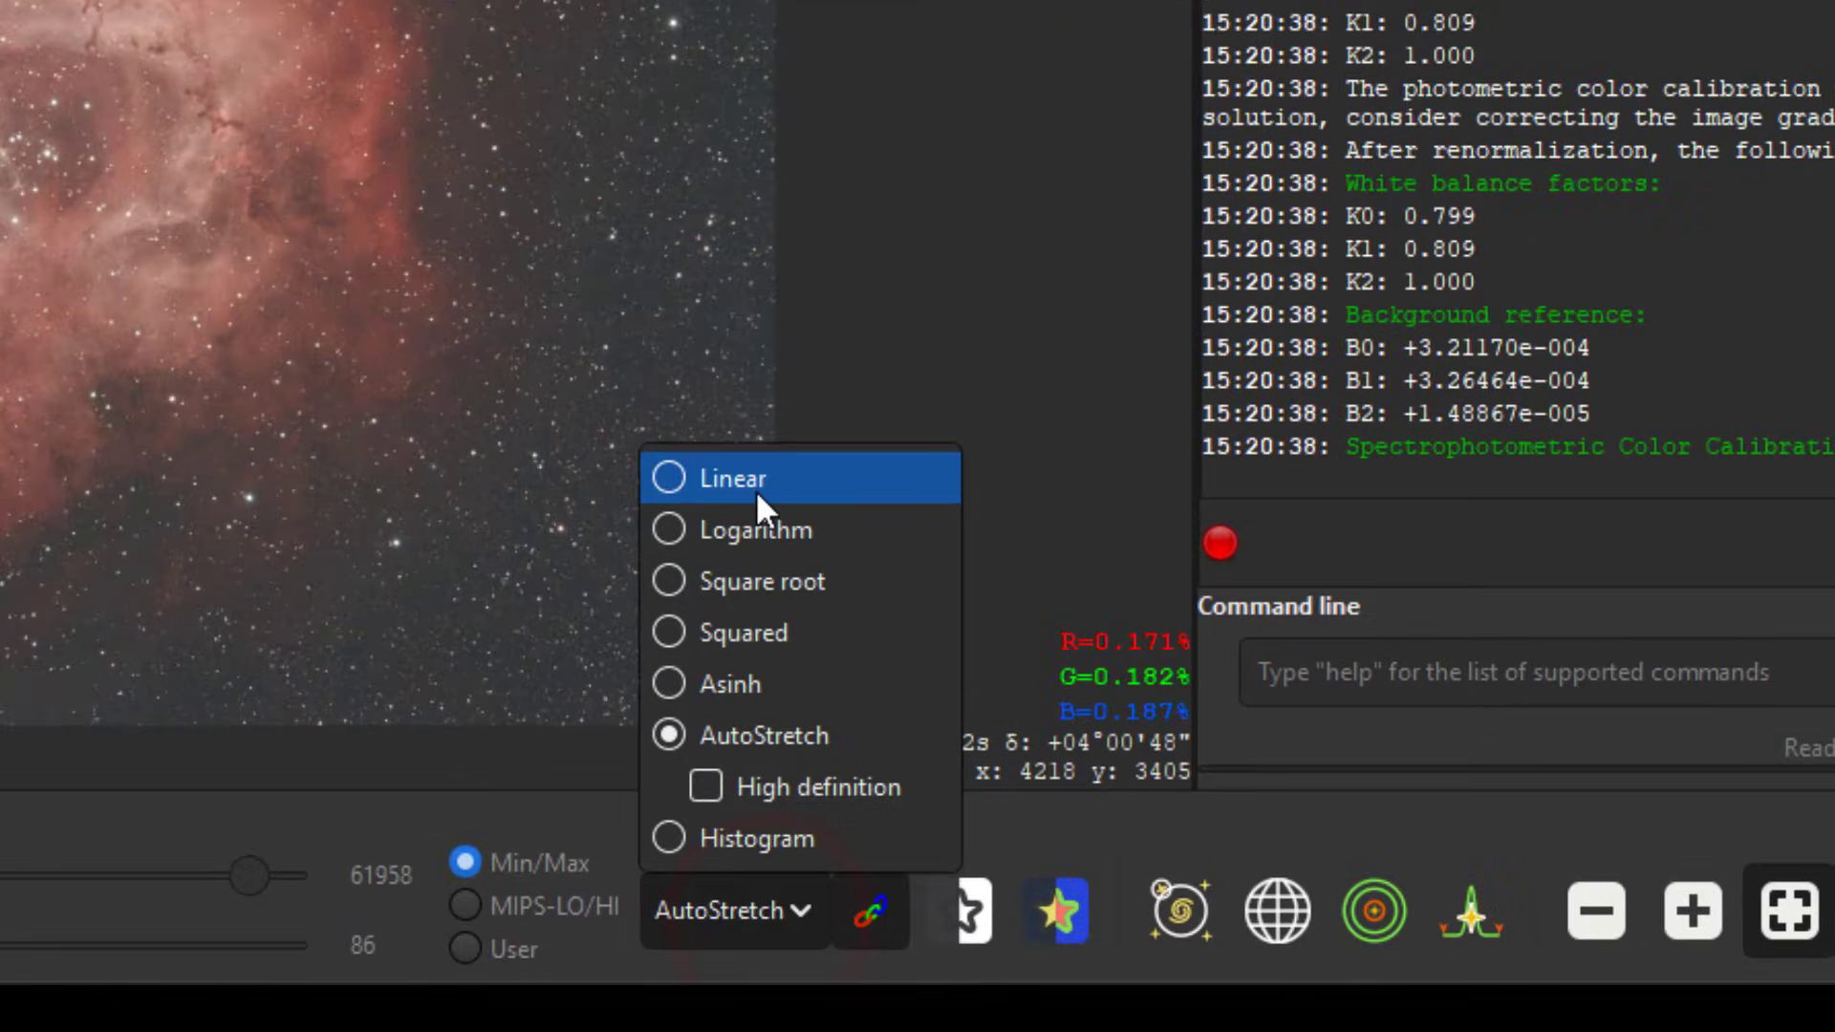
click(858, 723)
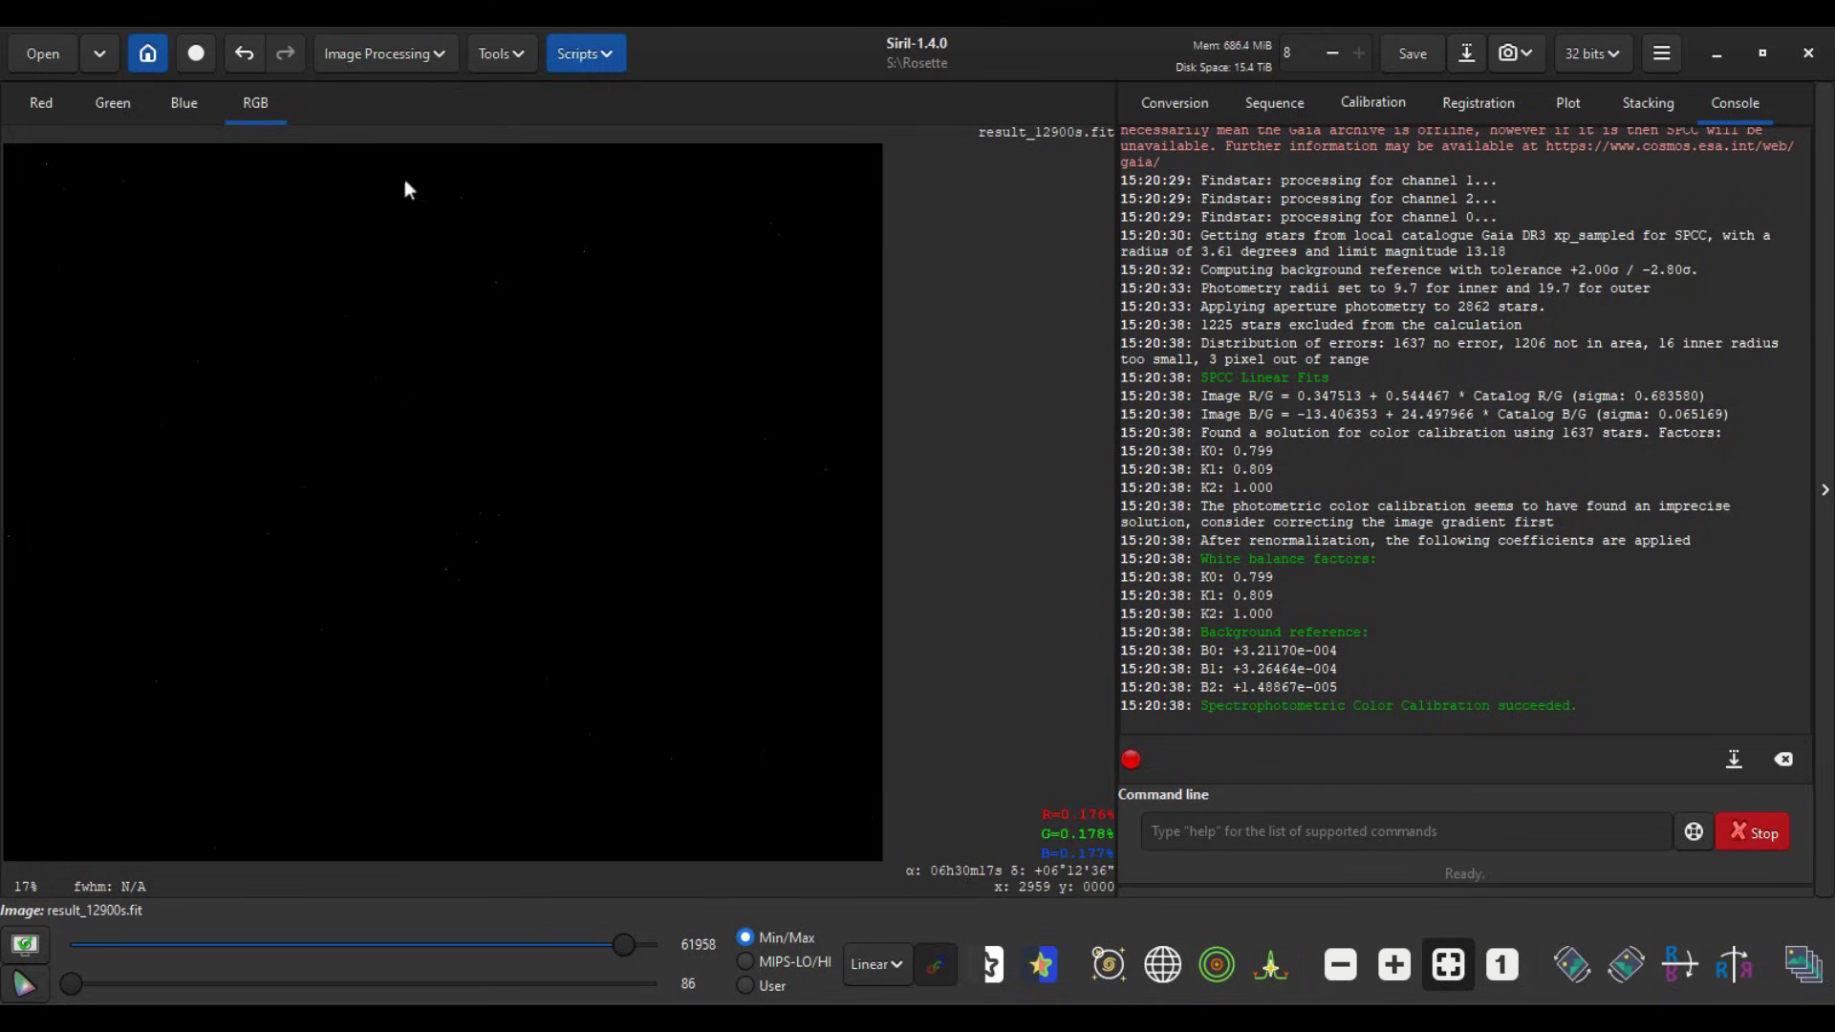
click(425, 54)
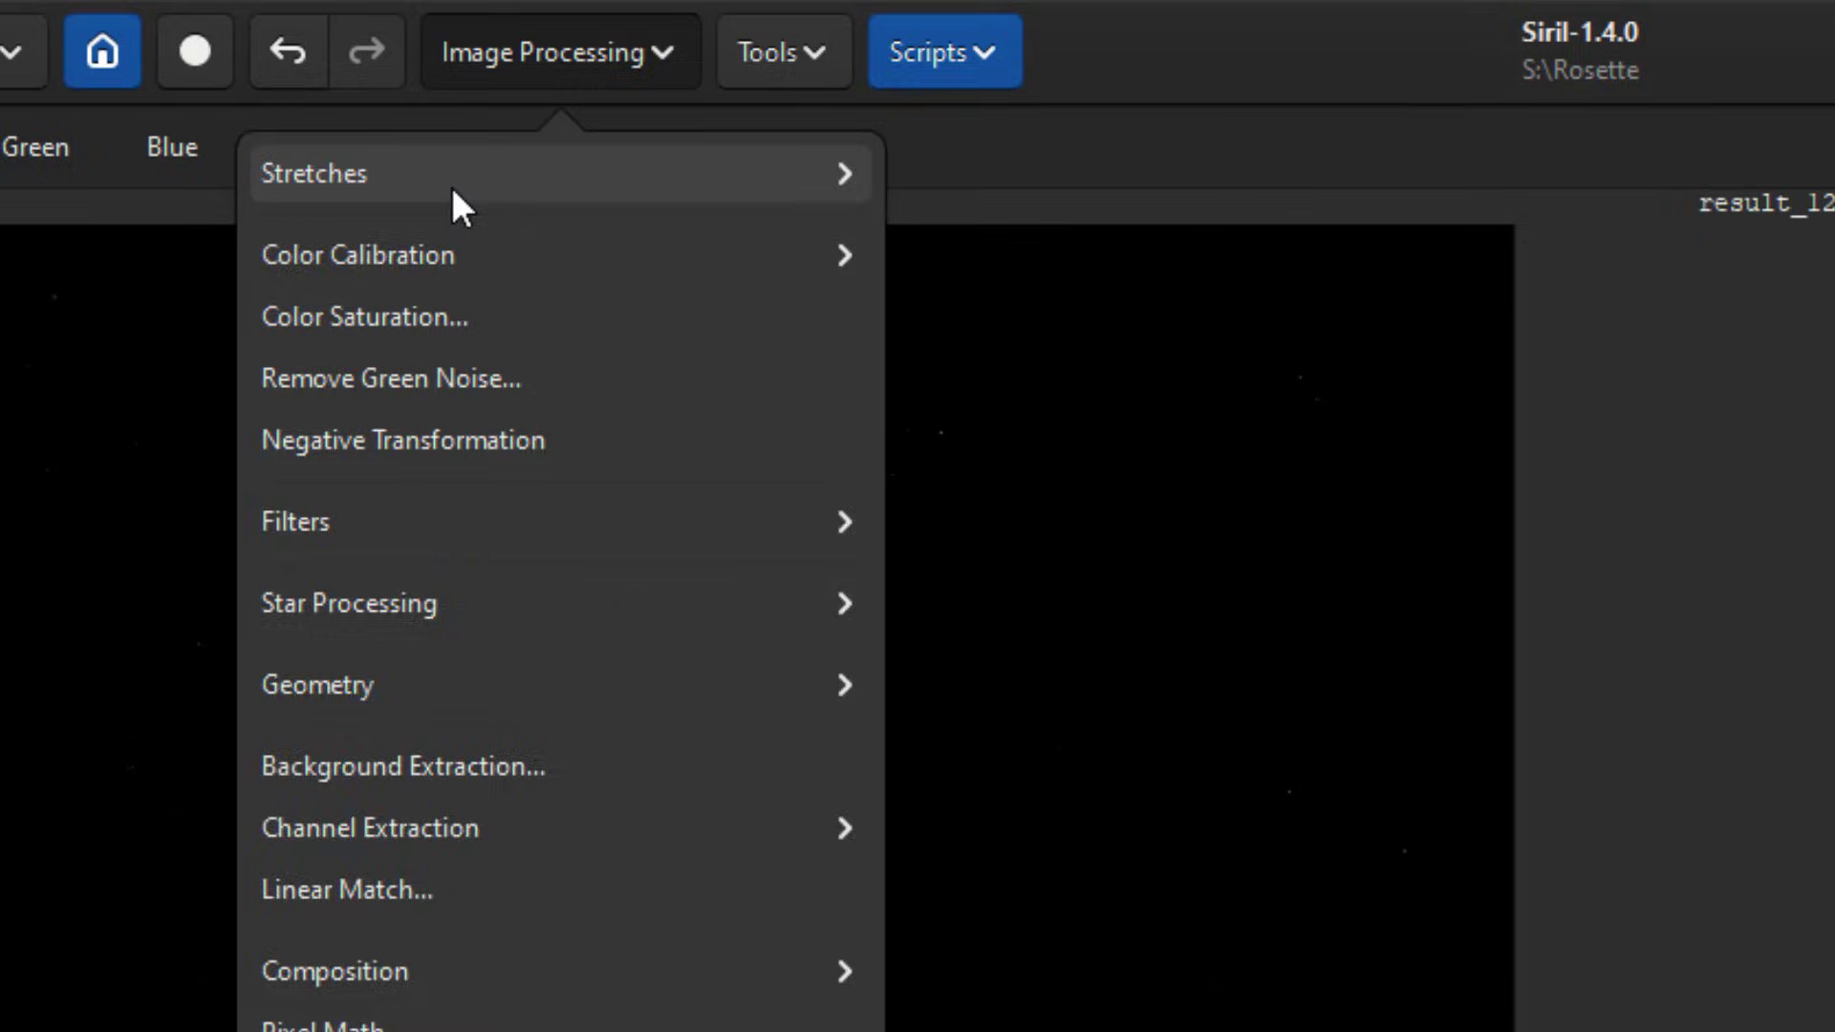
click(448, 183)
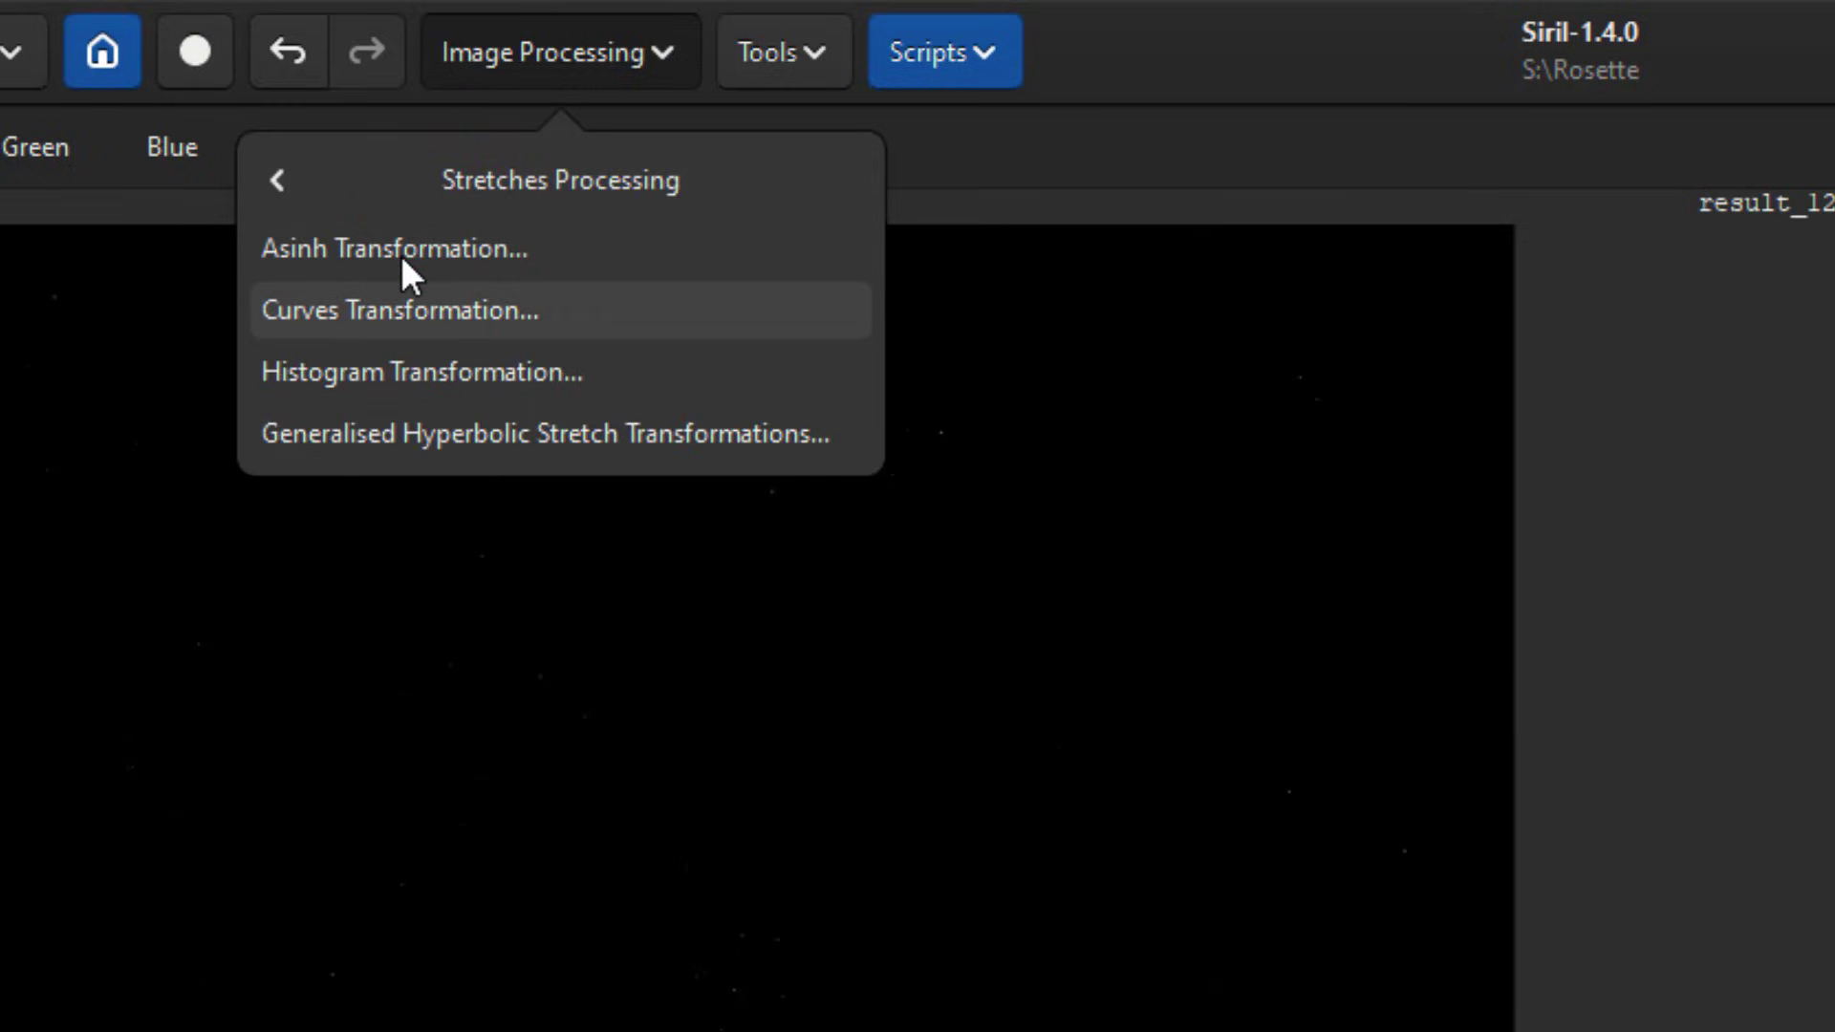
click(973, 46)
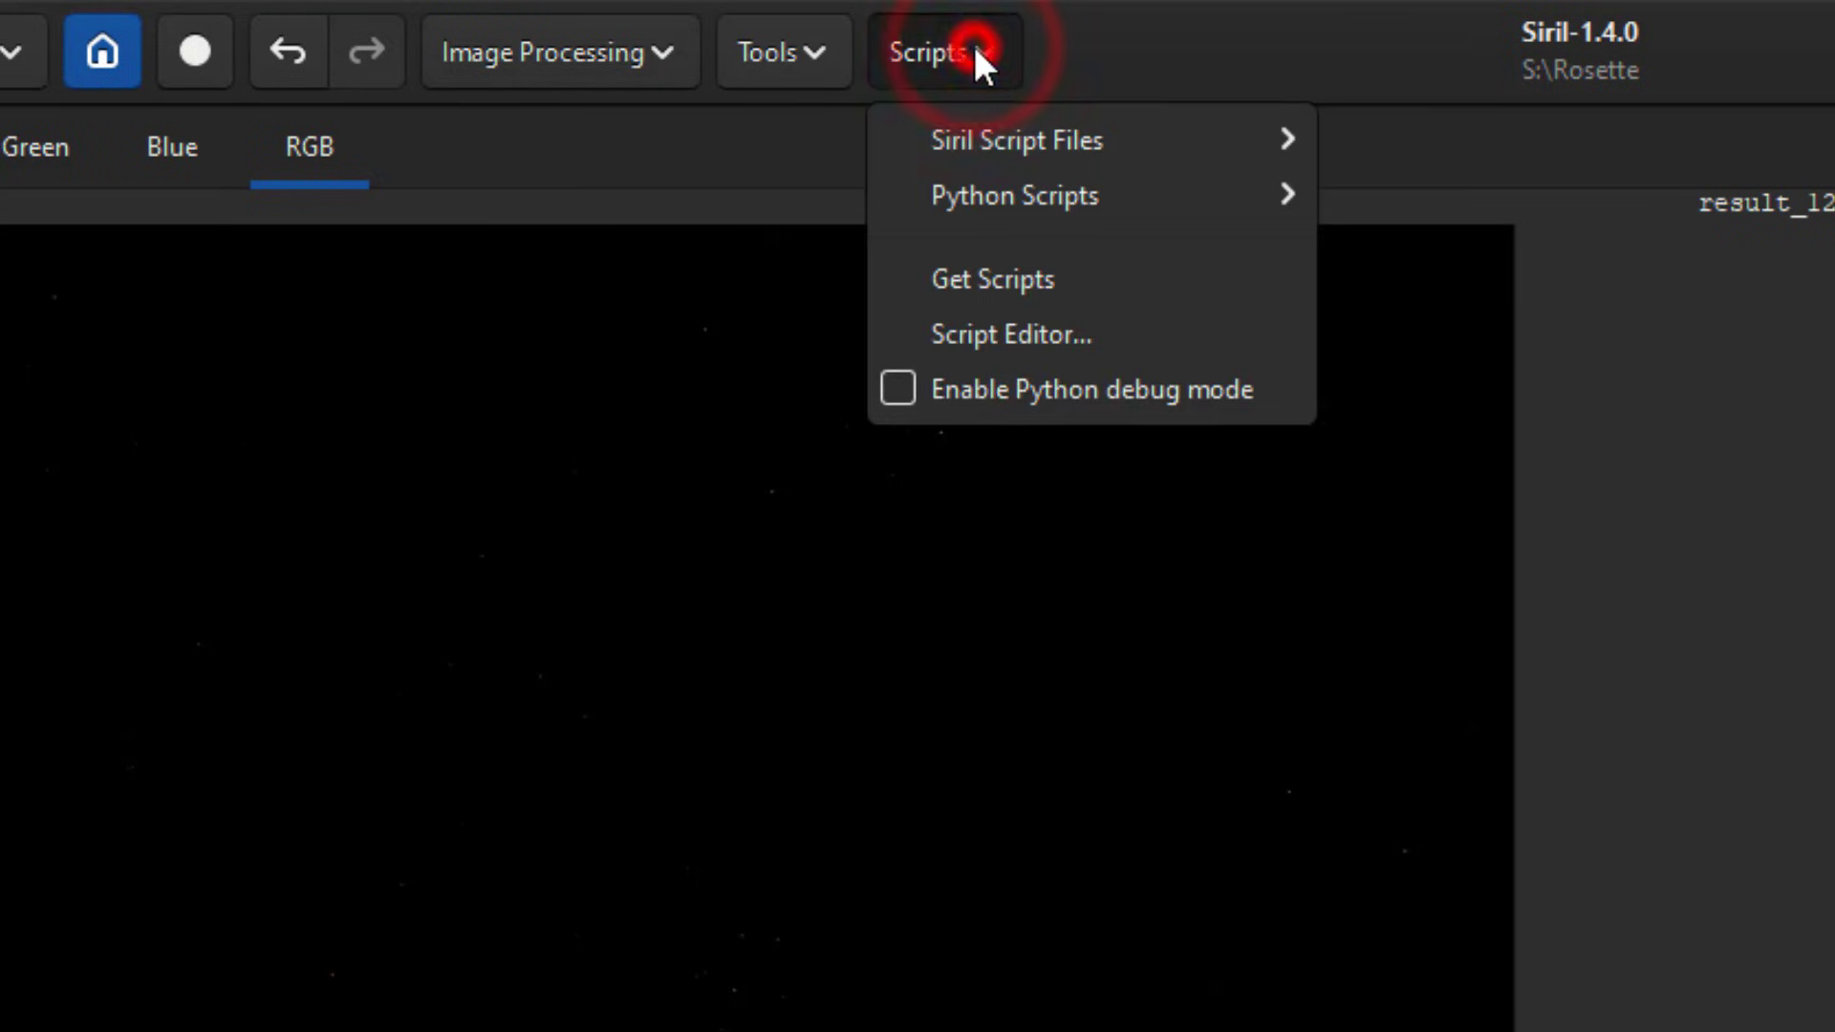
click(1042, 191)
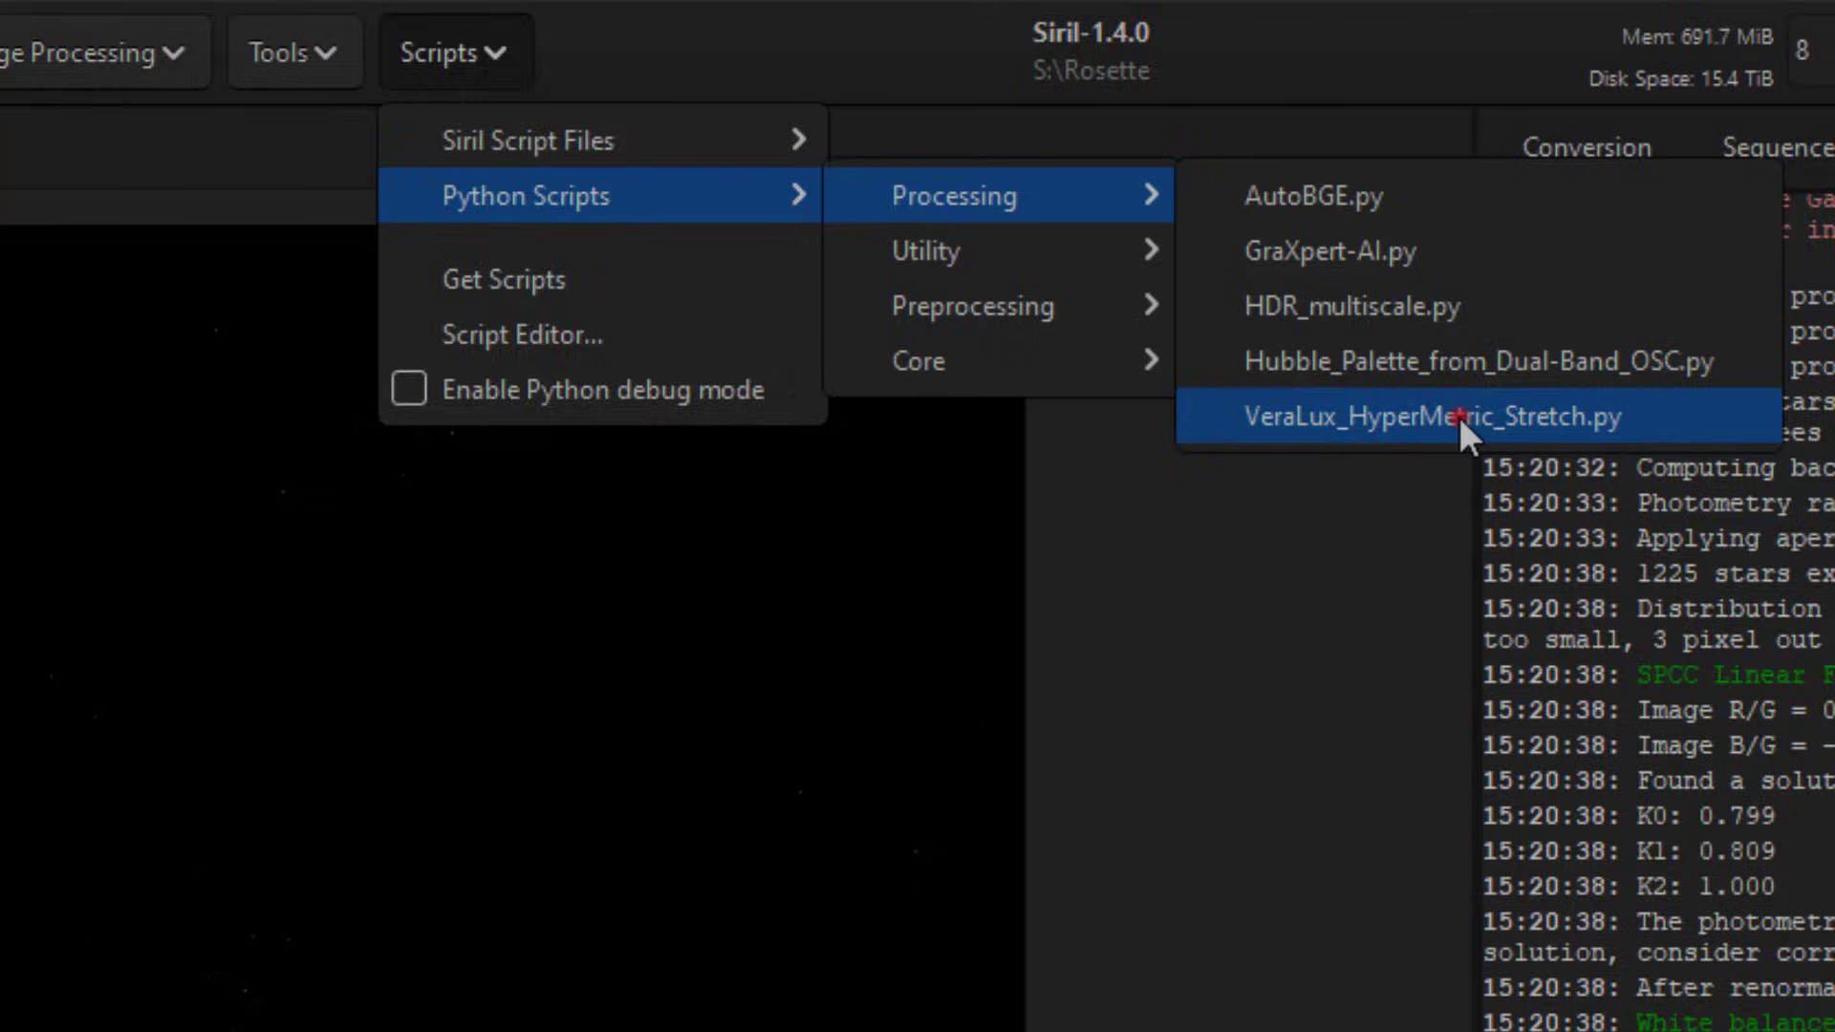
click(1460, 417)
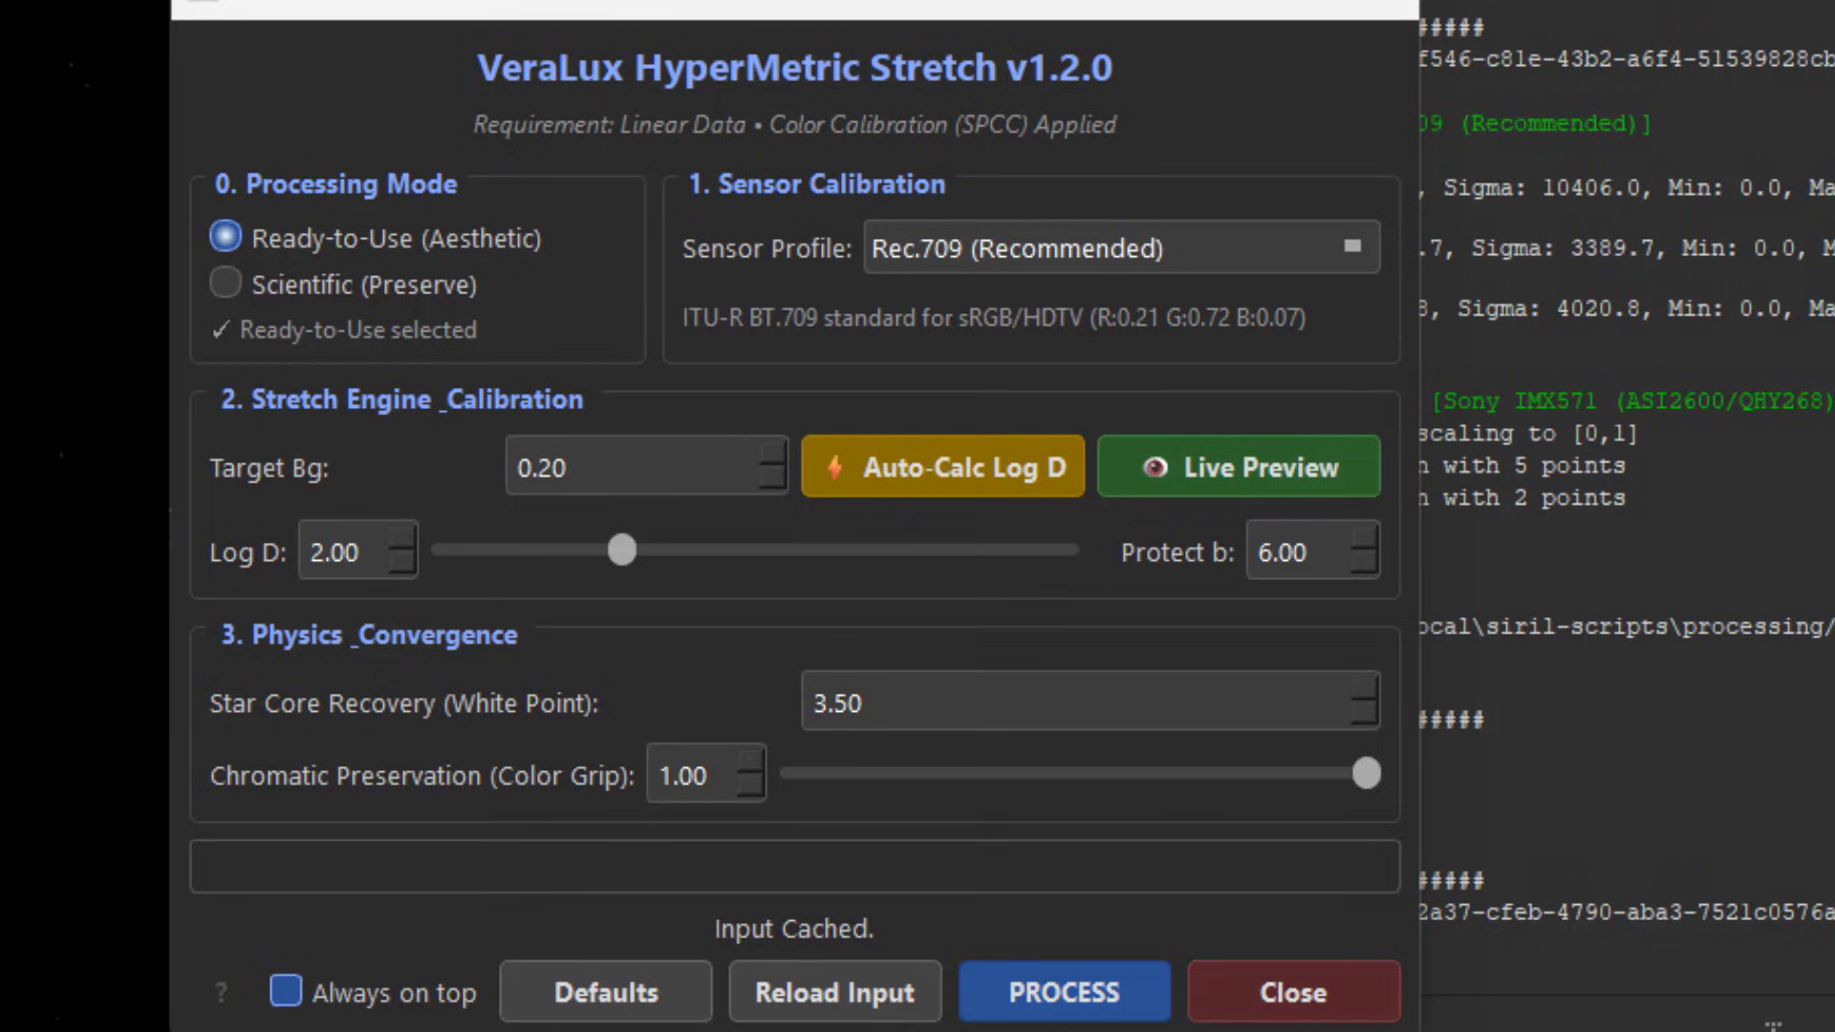
Step: Leave the processing mode on Ready-to-Use (Aesthetic) and set the sensor profile to Sony IMX571 (ASI2600/QHY268)
click(340, 285)
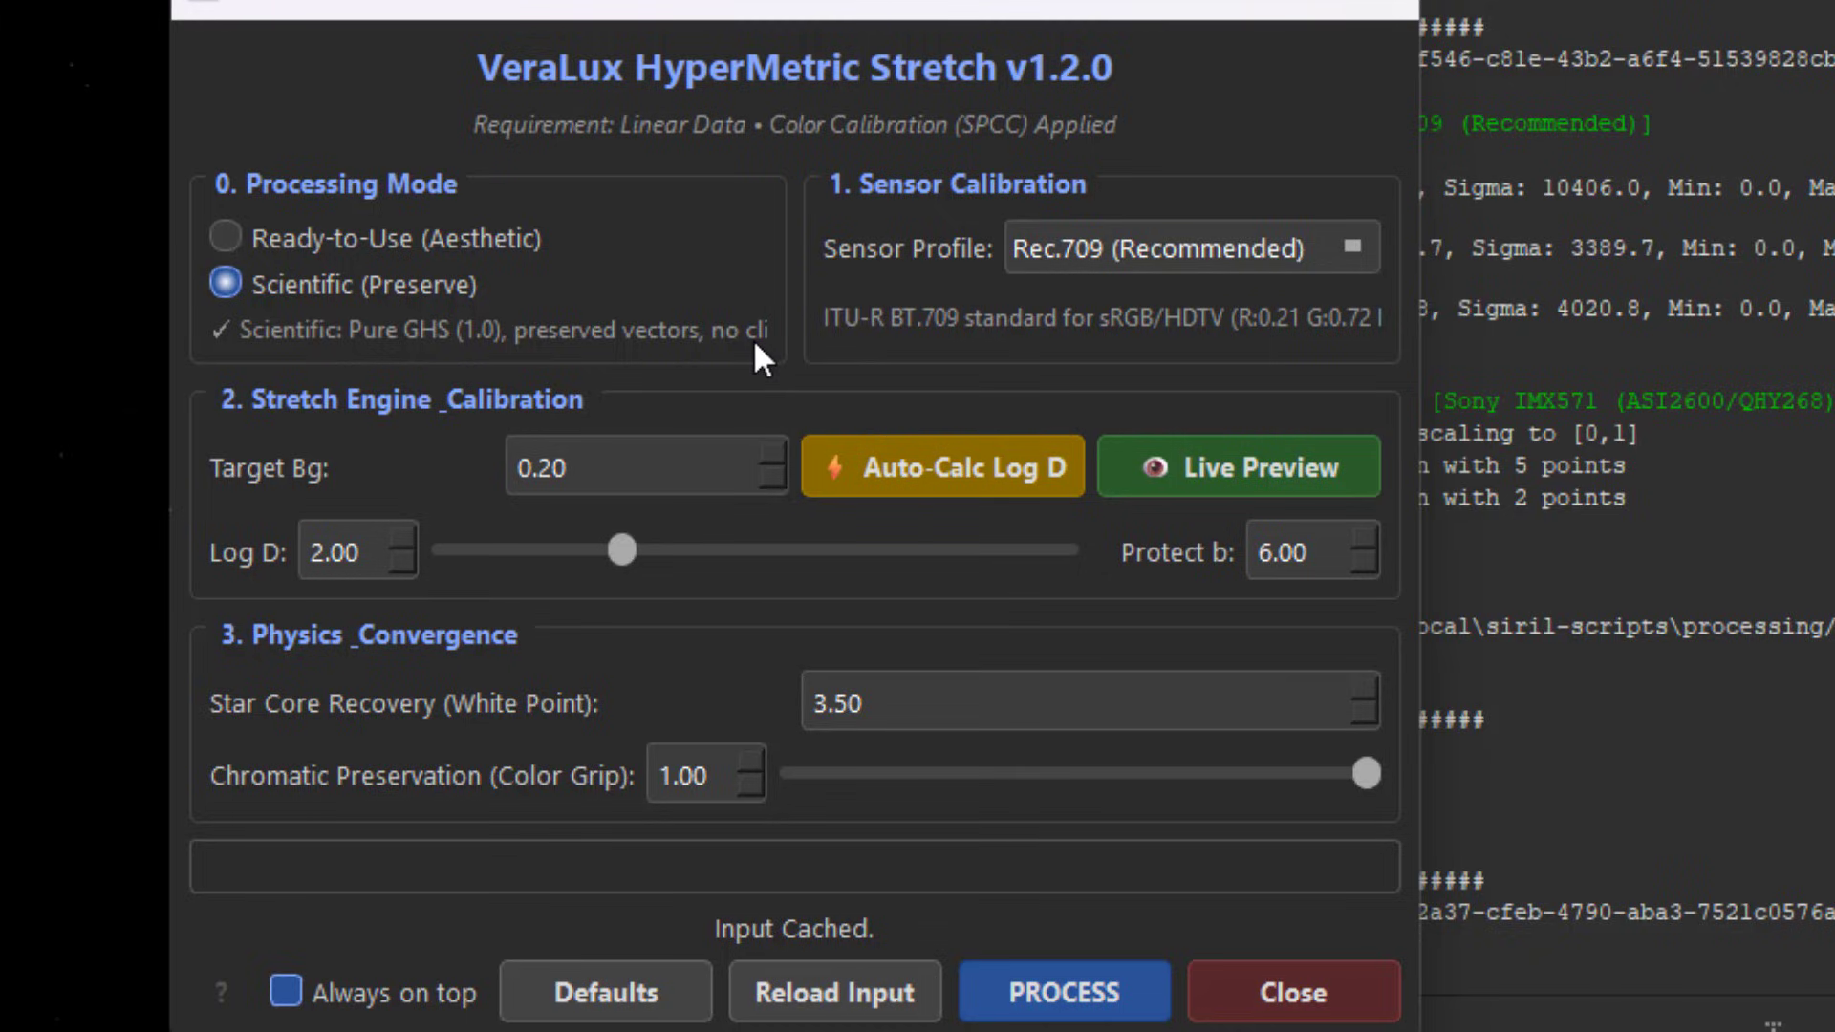
click(214, 239)
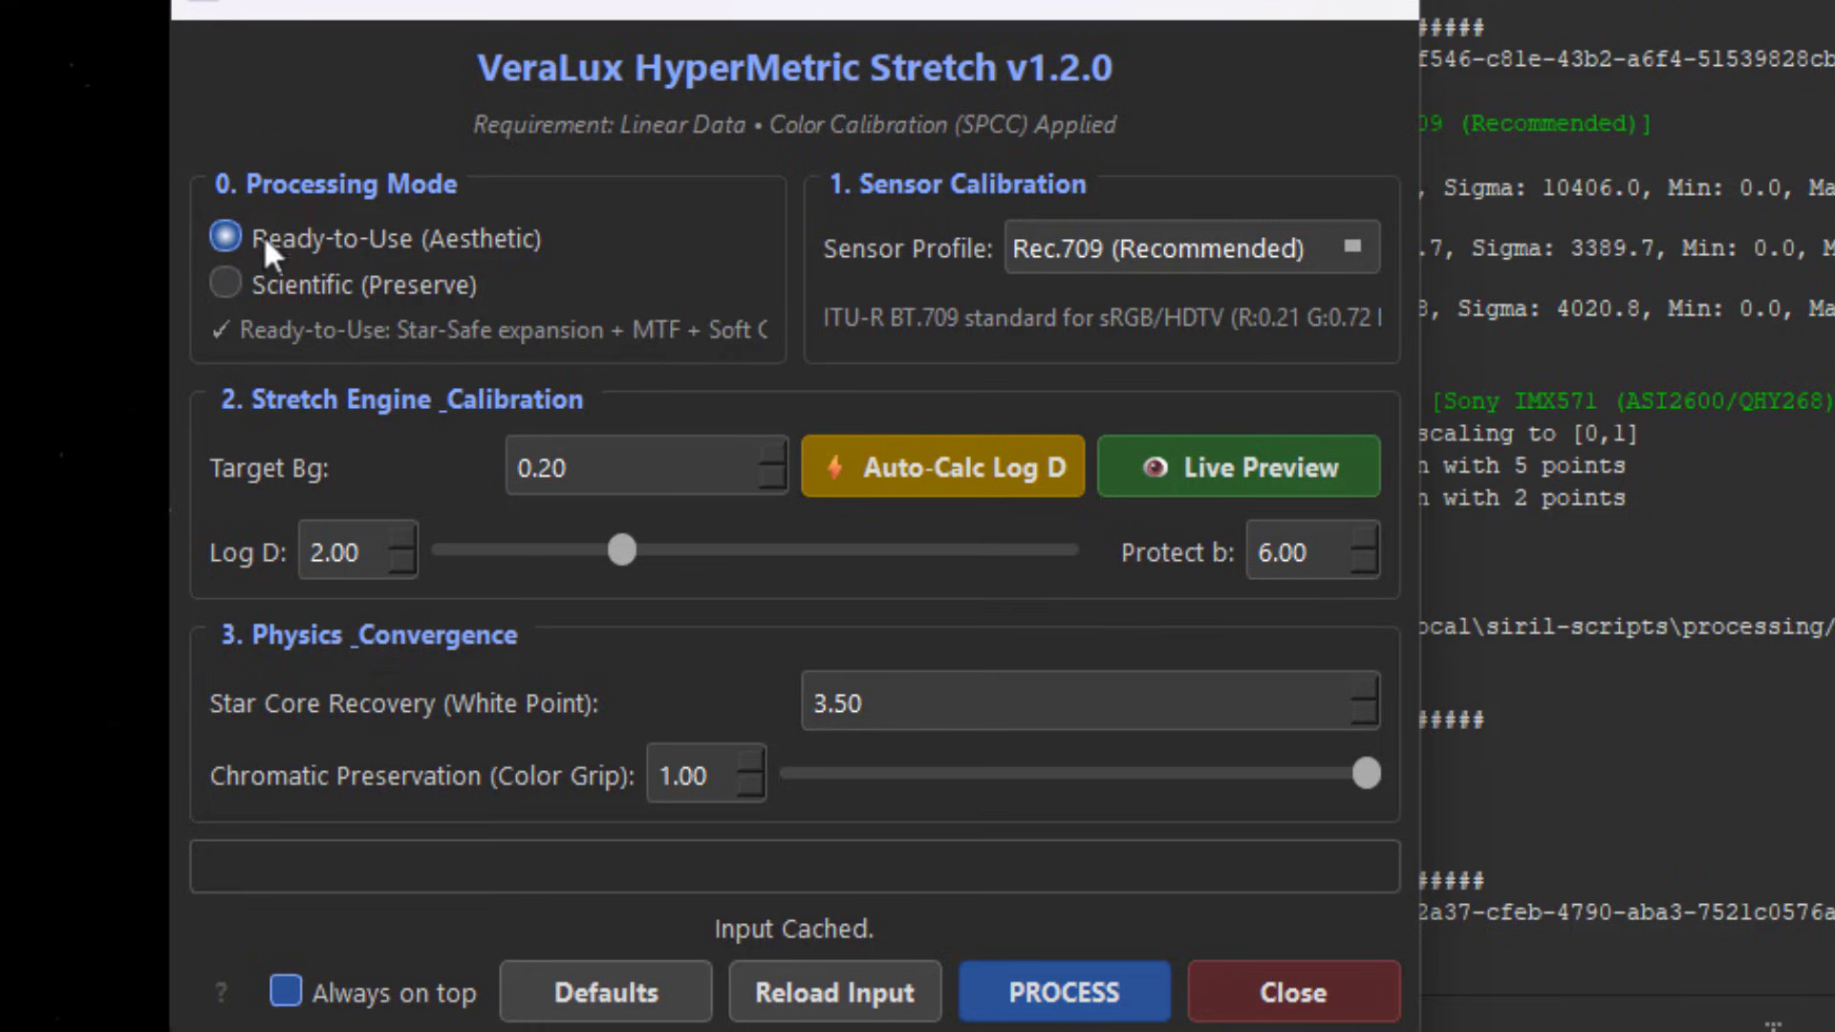
mouse_move(376, 239)
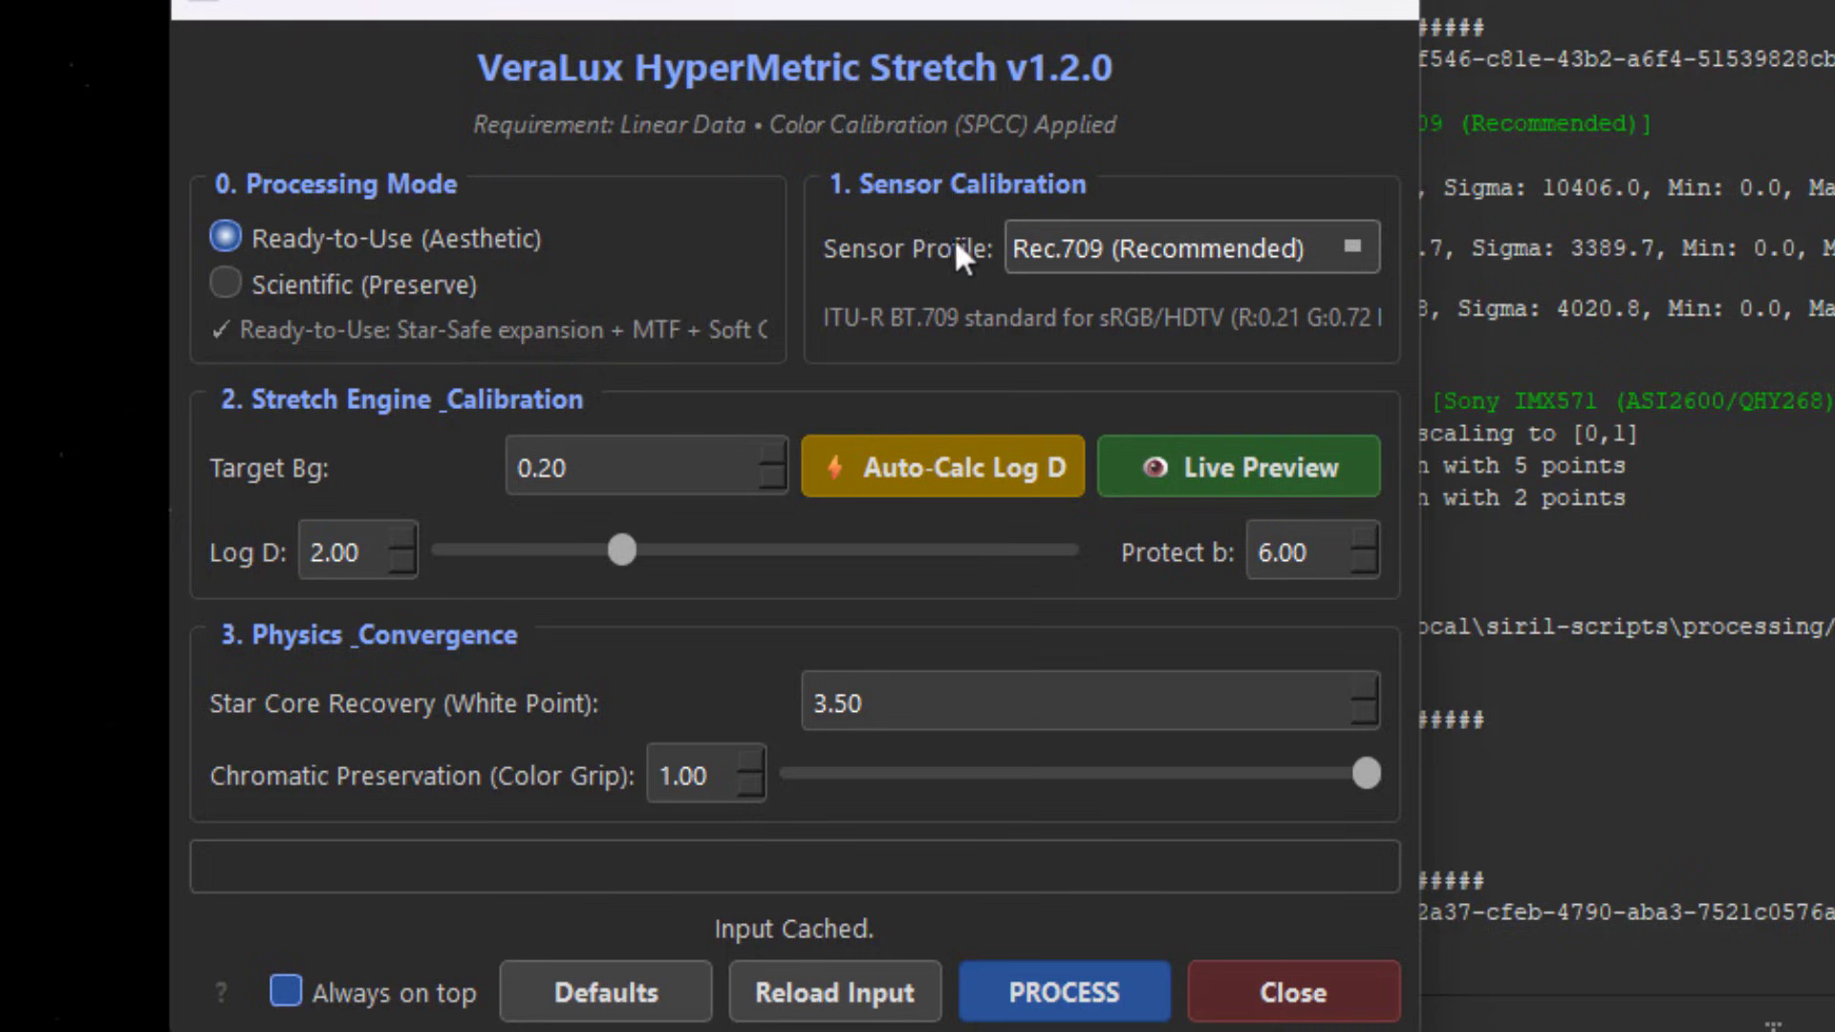
click(1195, 245)
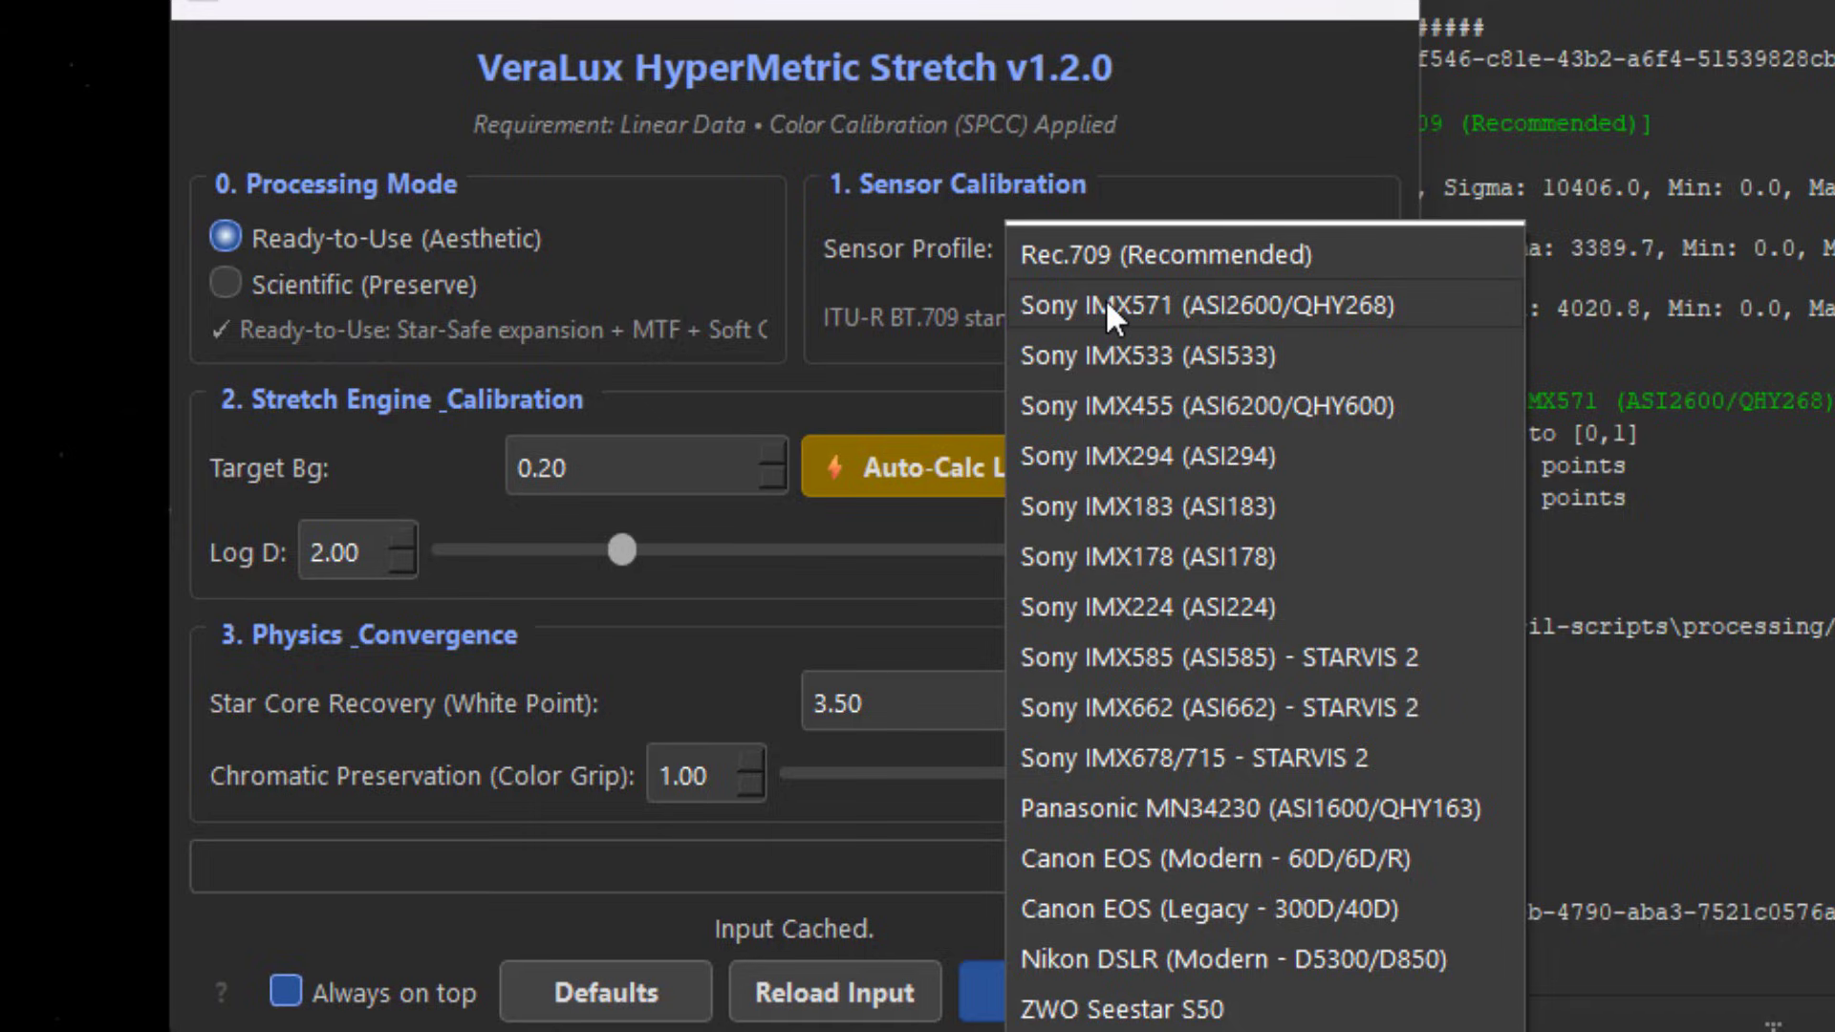
click(1136, 304)
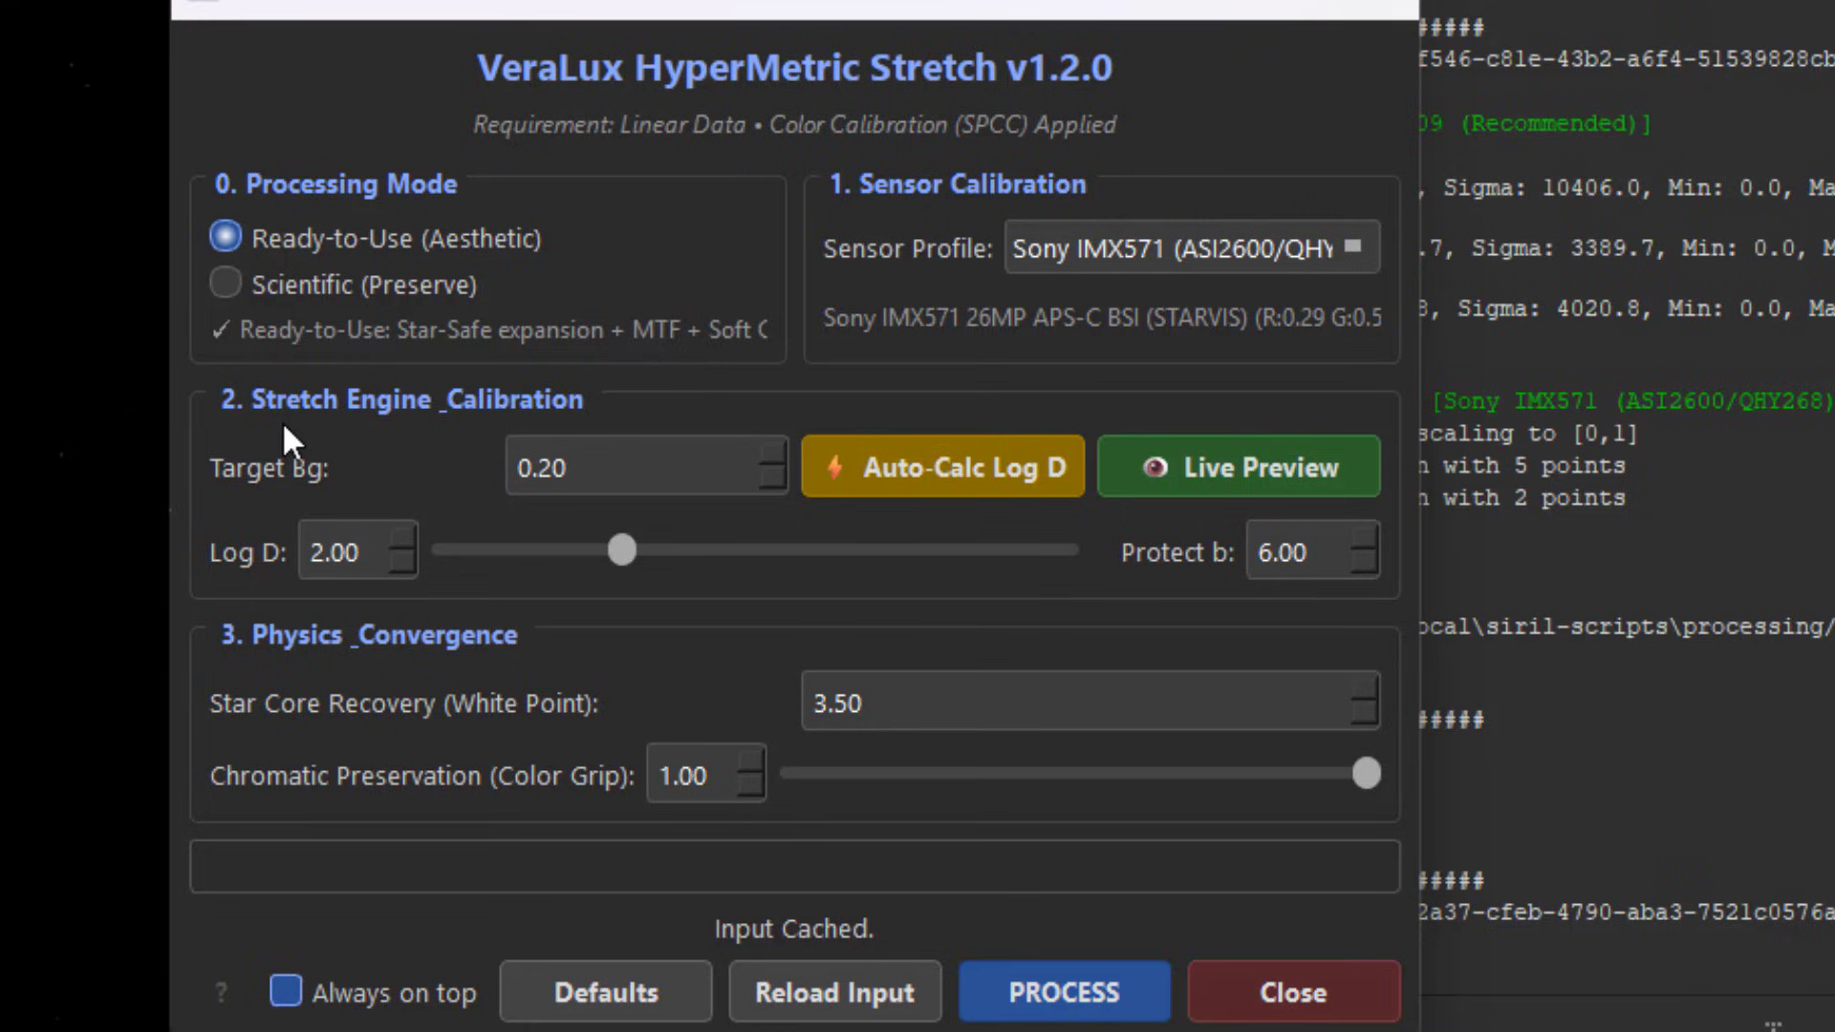
Step: Auto-calculate Log D for a target background of 0.20
click(771, 473)
click(776, 441)
click(285, 457)
click(963, 469)
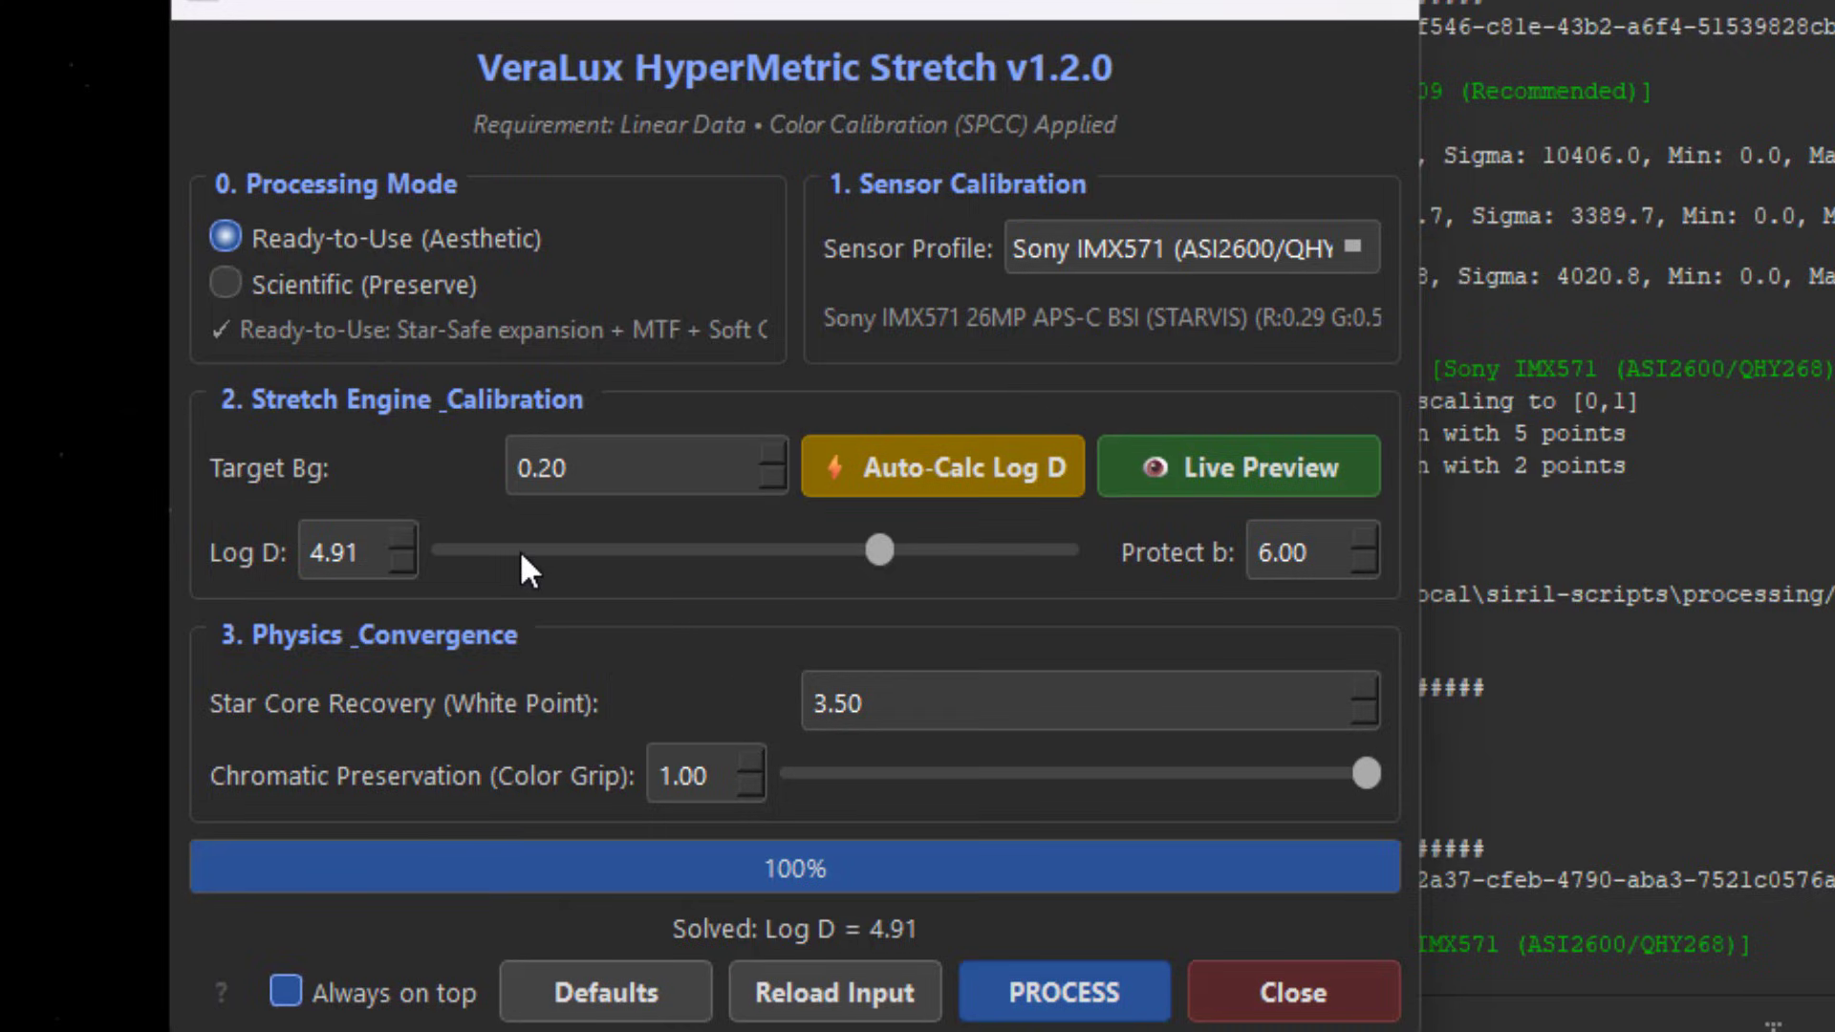
Step: Open the live preview of the stretch and arrange its window beside the VeraLux settings
click(1279, 468)
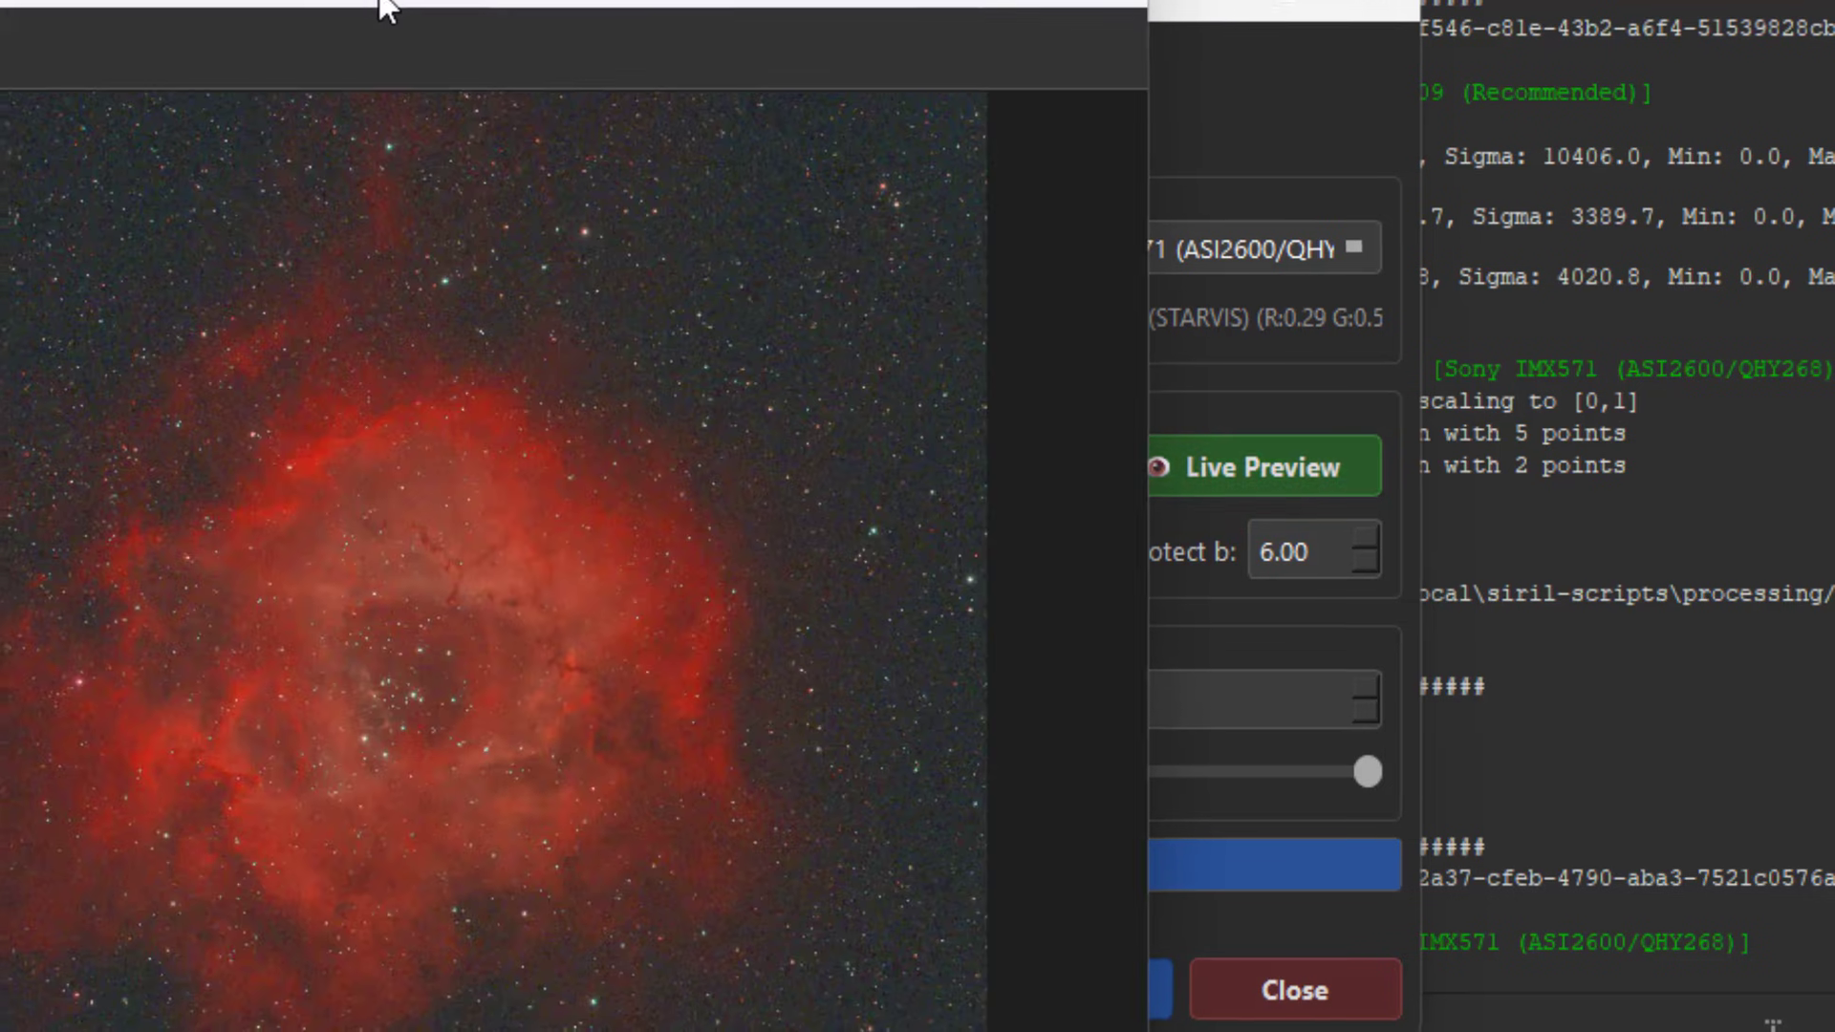
drag(379, 3, 496, 146)
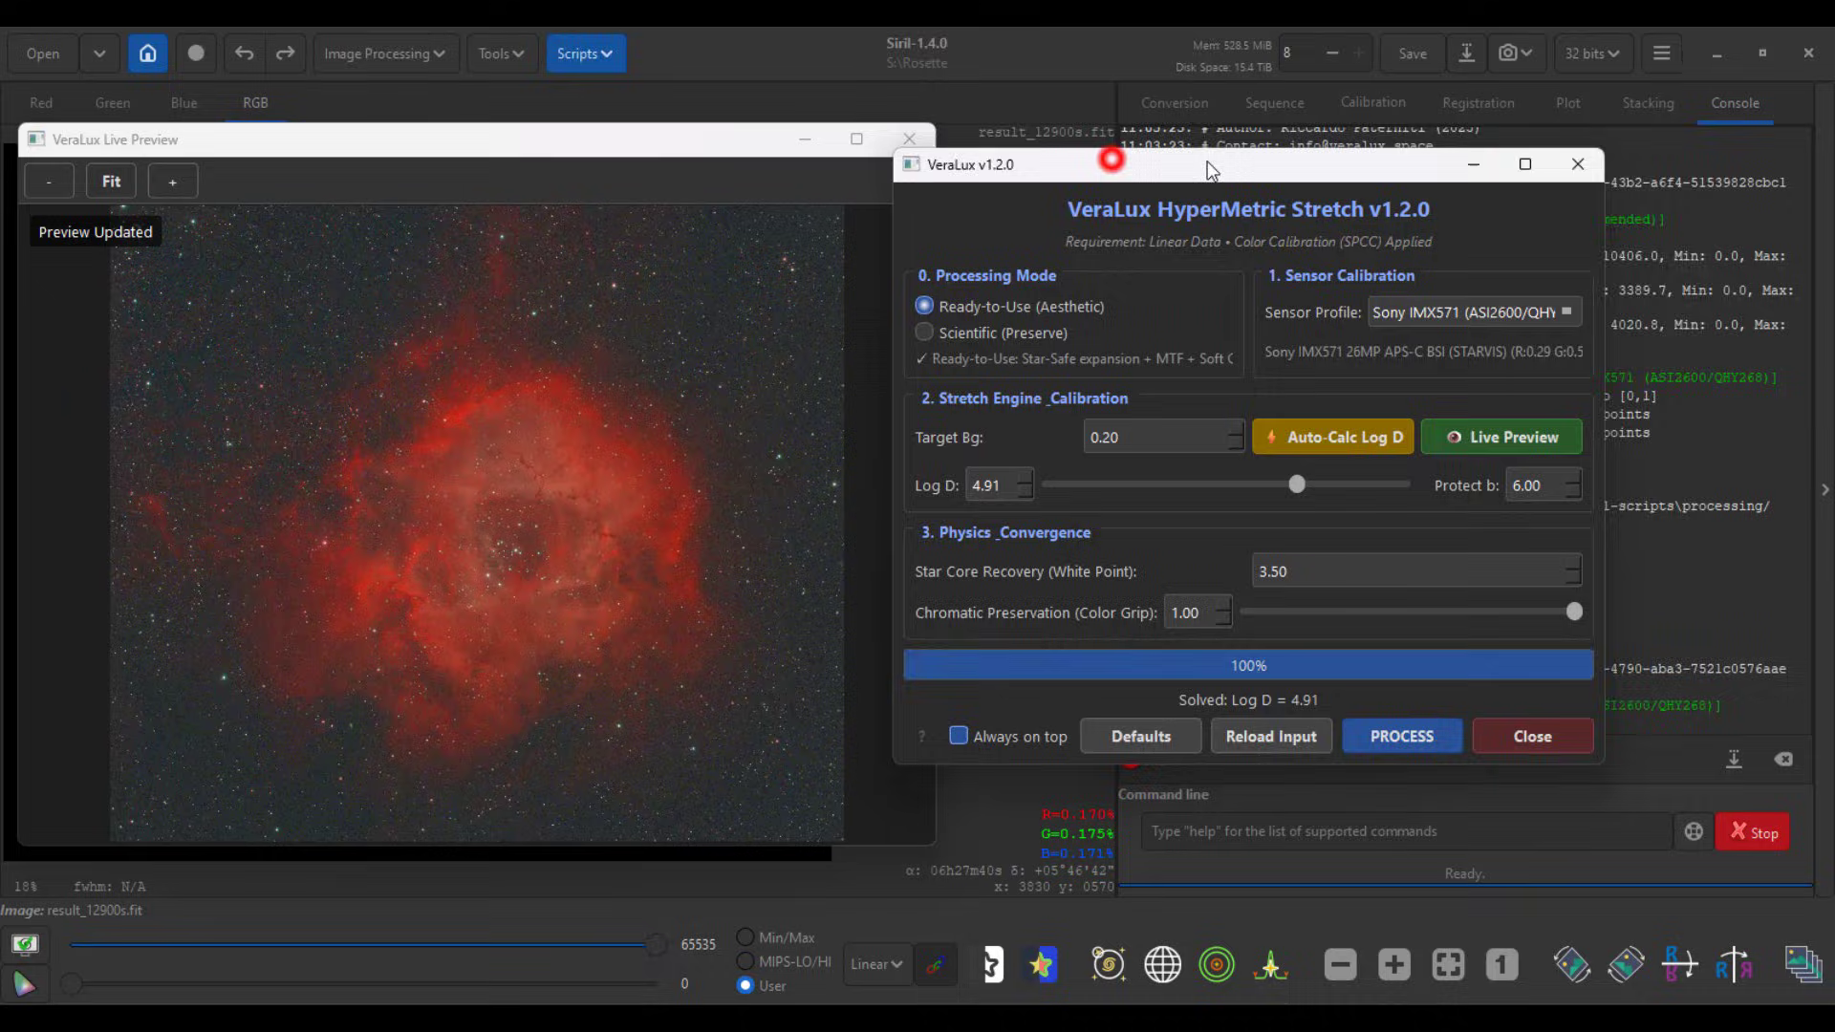
drag(1207, 160, 1207, 149)
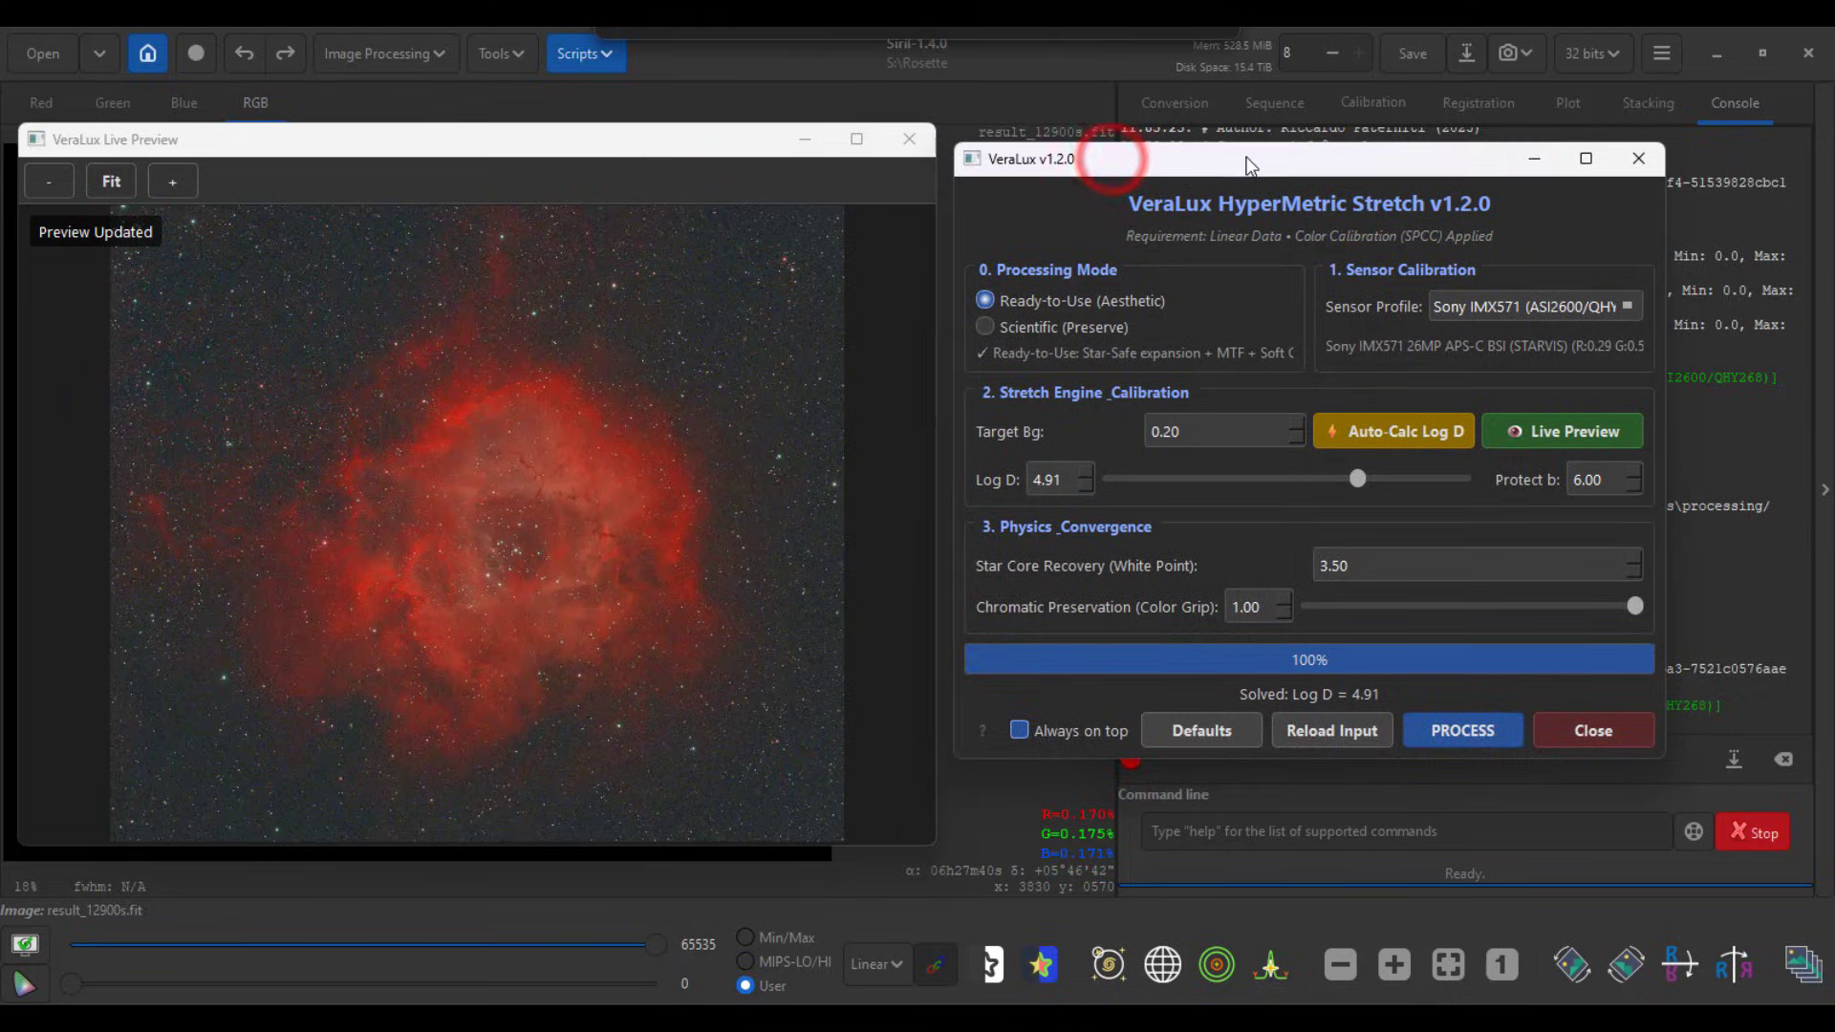
mouse_move(589, 134)
mouse_down()
mouse_move(1267, 148)
mouse_move(620, 123)
mouse_up()
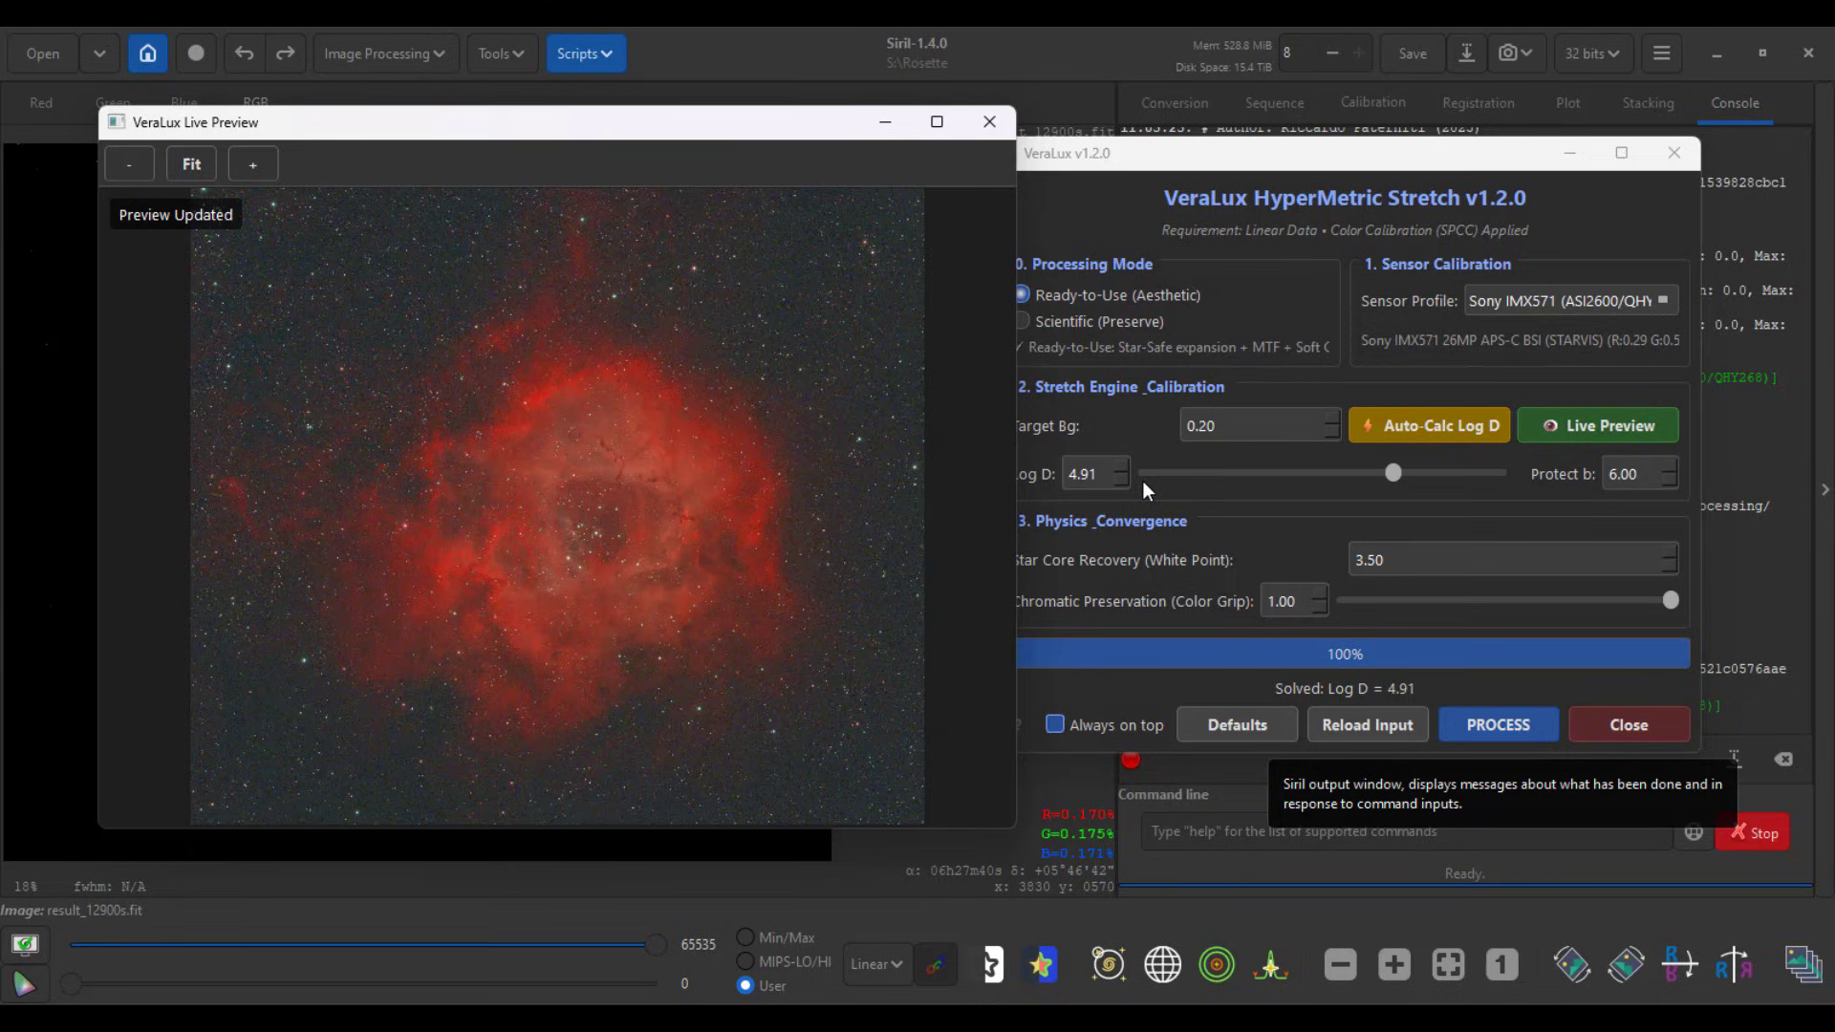
Step: Try lowering the target background to 0.07 and check the effect in the live preview
click(1331, 435)
click(1331, 435)
click(1331, 435)
click(1331, 435)
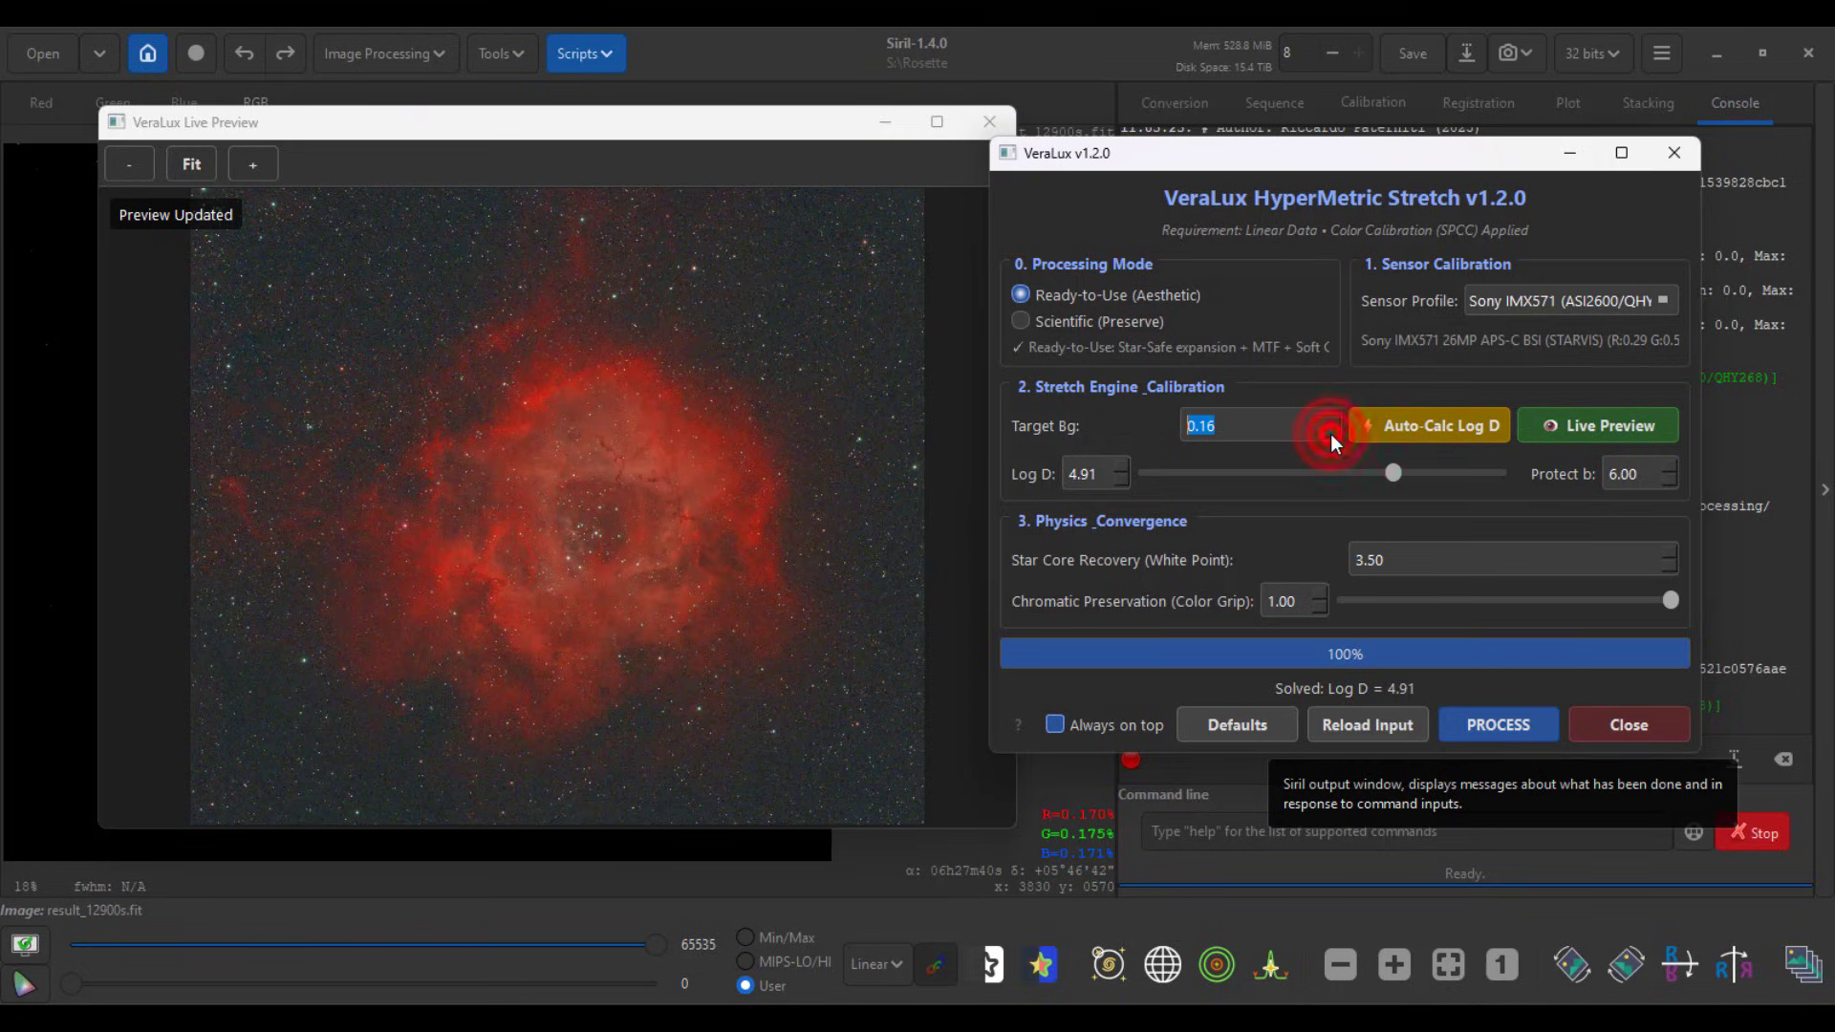
click(1331, 434)
click(1330, 434)
click(1331, 434)
click(1331, 434)
click(1330, 434)
click(1330, 434)
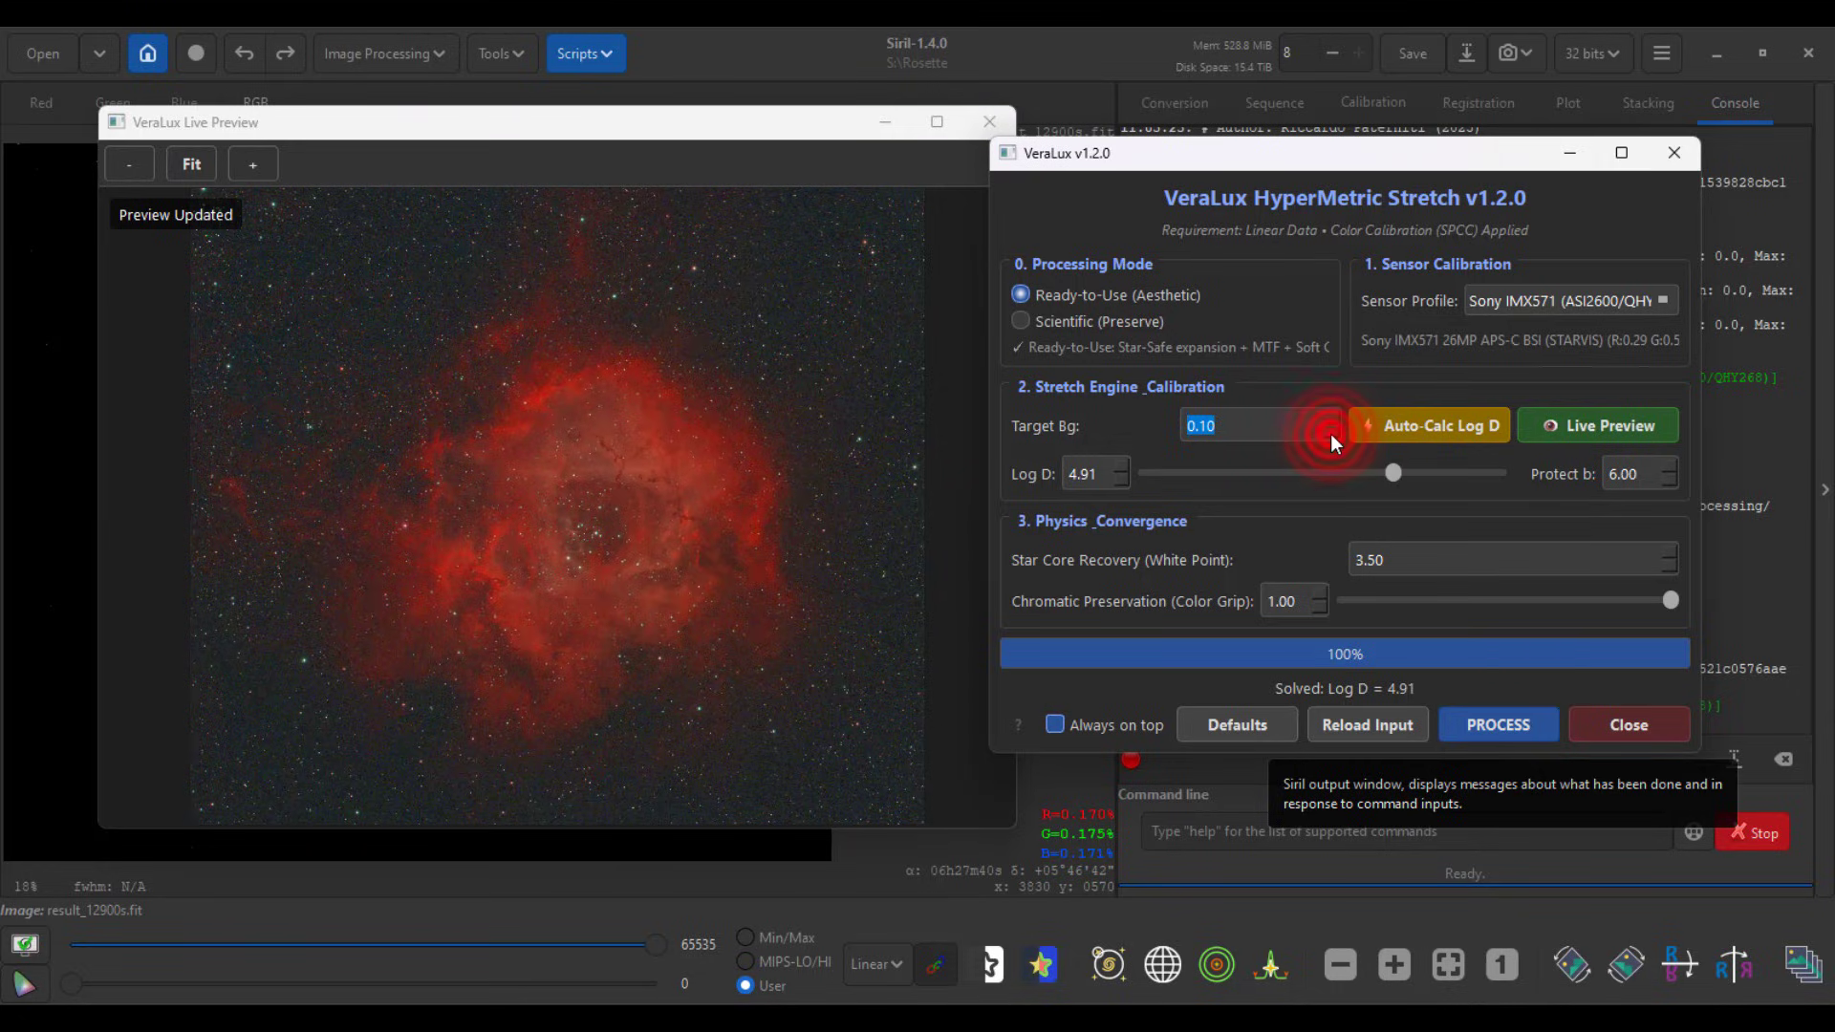
click(1331, 434)
click(1331, 433)
click(1330, 434)
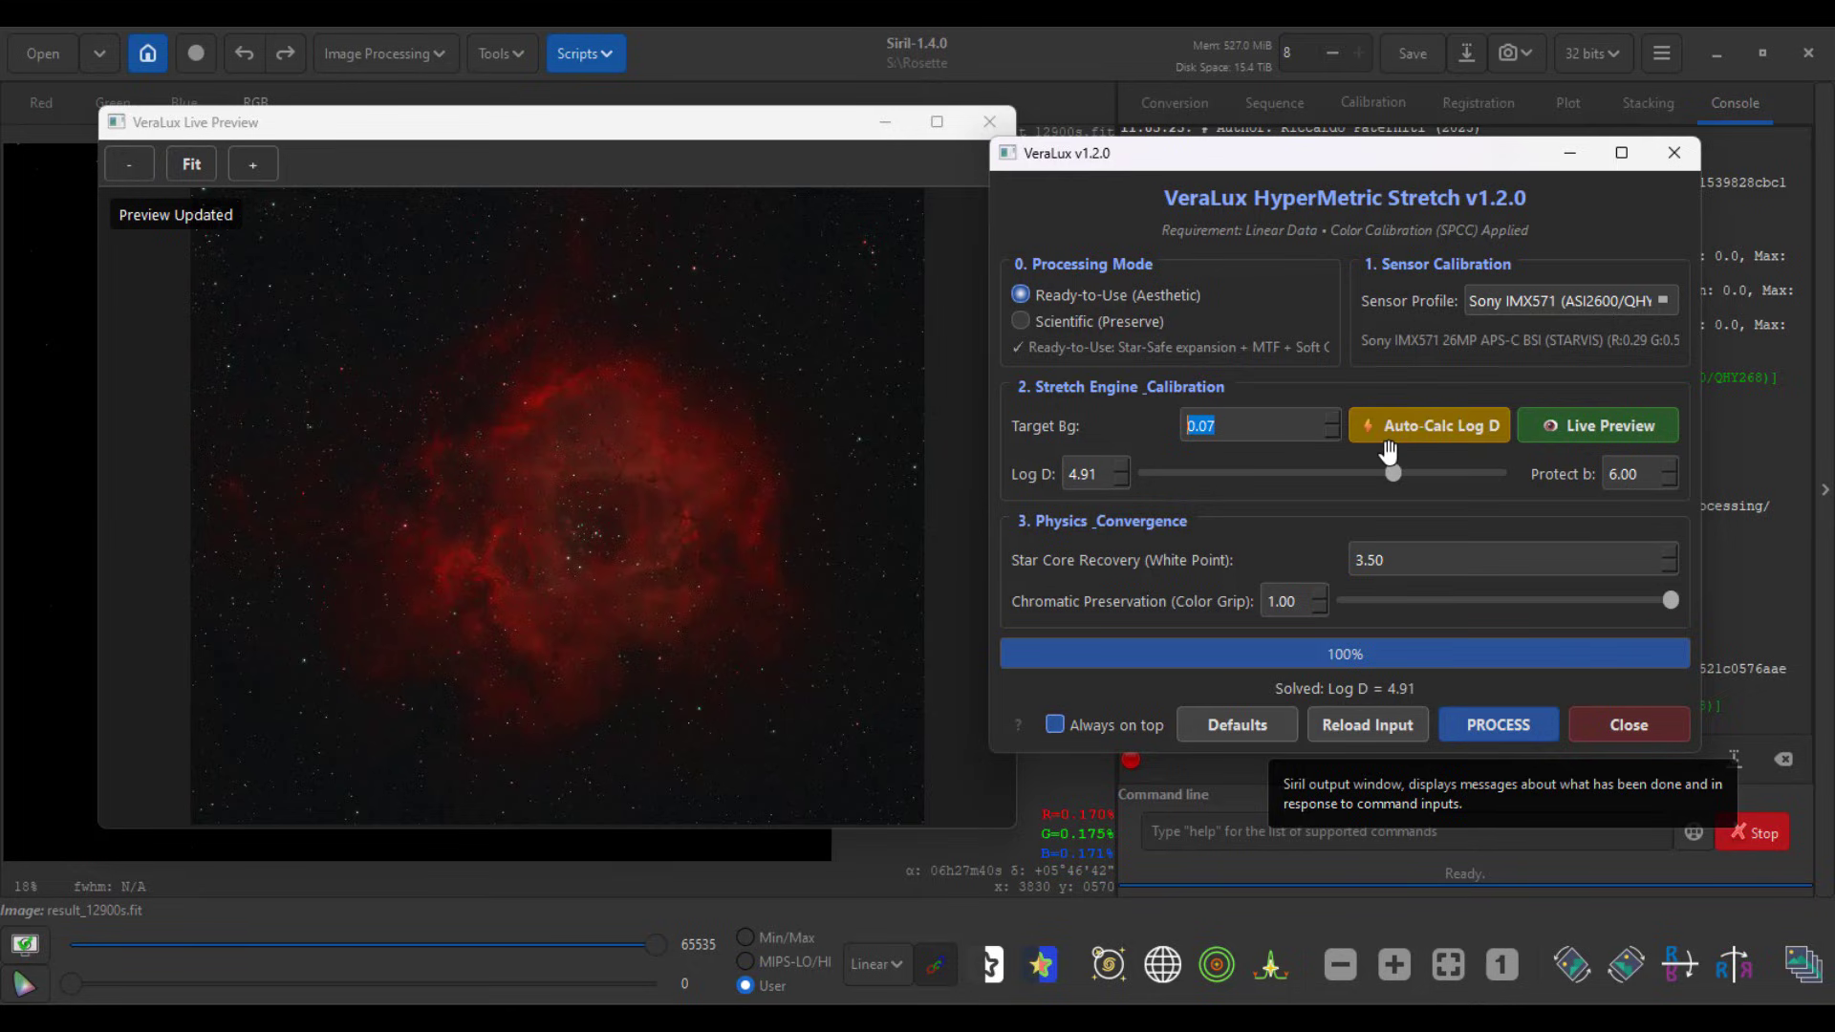
Step: Set the target background back to 0.20
double_click(1229, 427)
text(.2)
key(Return)
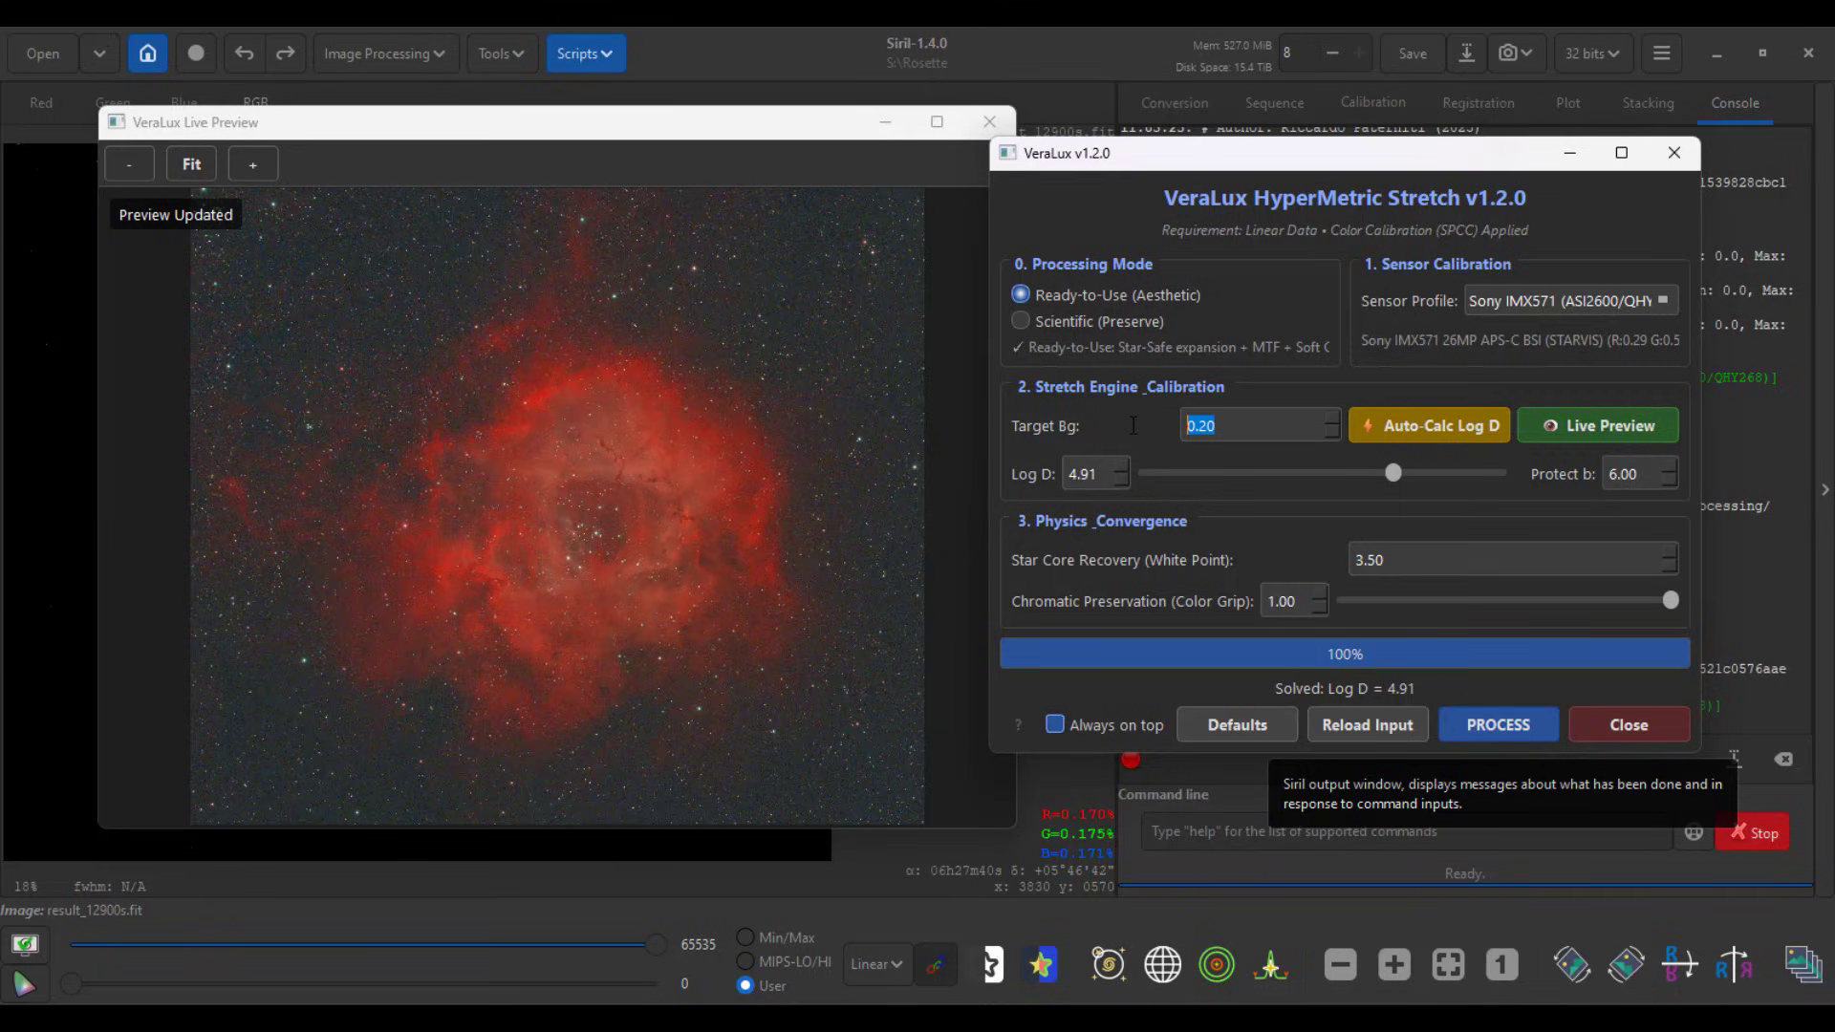
Step: Try a target background of 0.12 and auto-calculate Log D for it
click(1332, 433)
click(1329, 434)
click(1329, 435)
click(1332, 436)
click(1333, 436)
click(1335, 438)
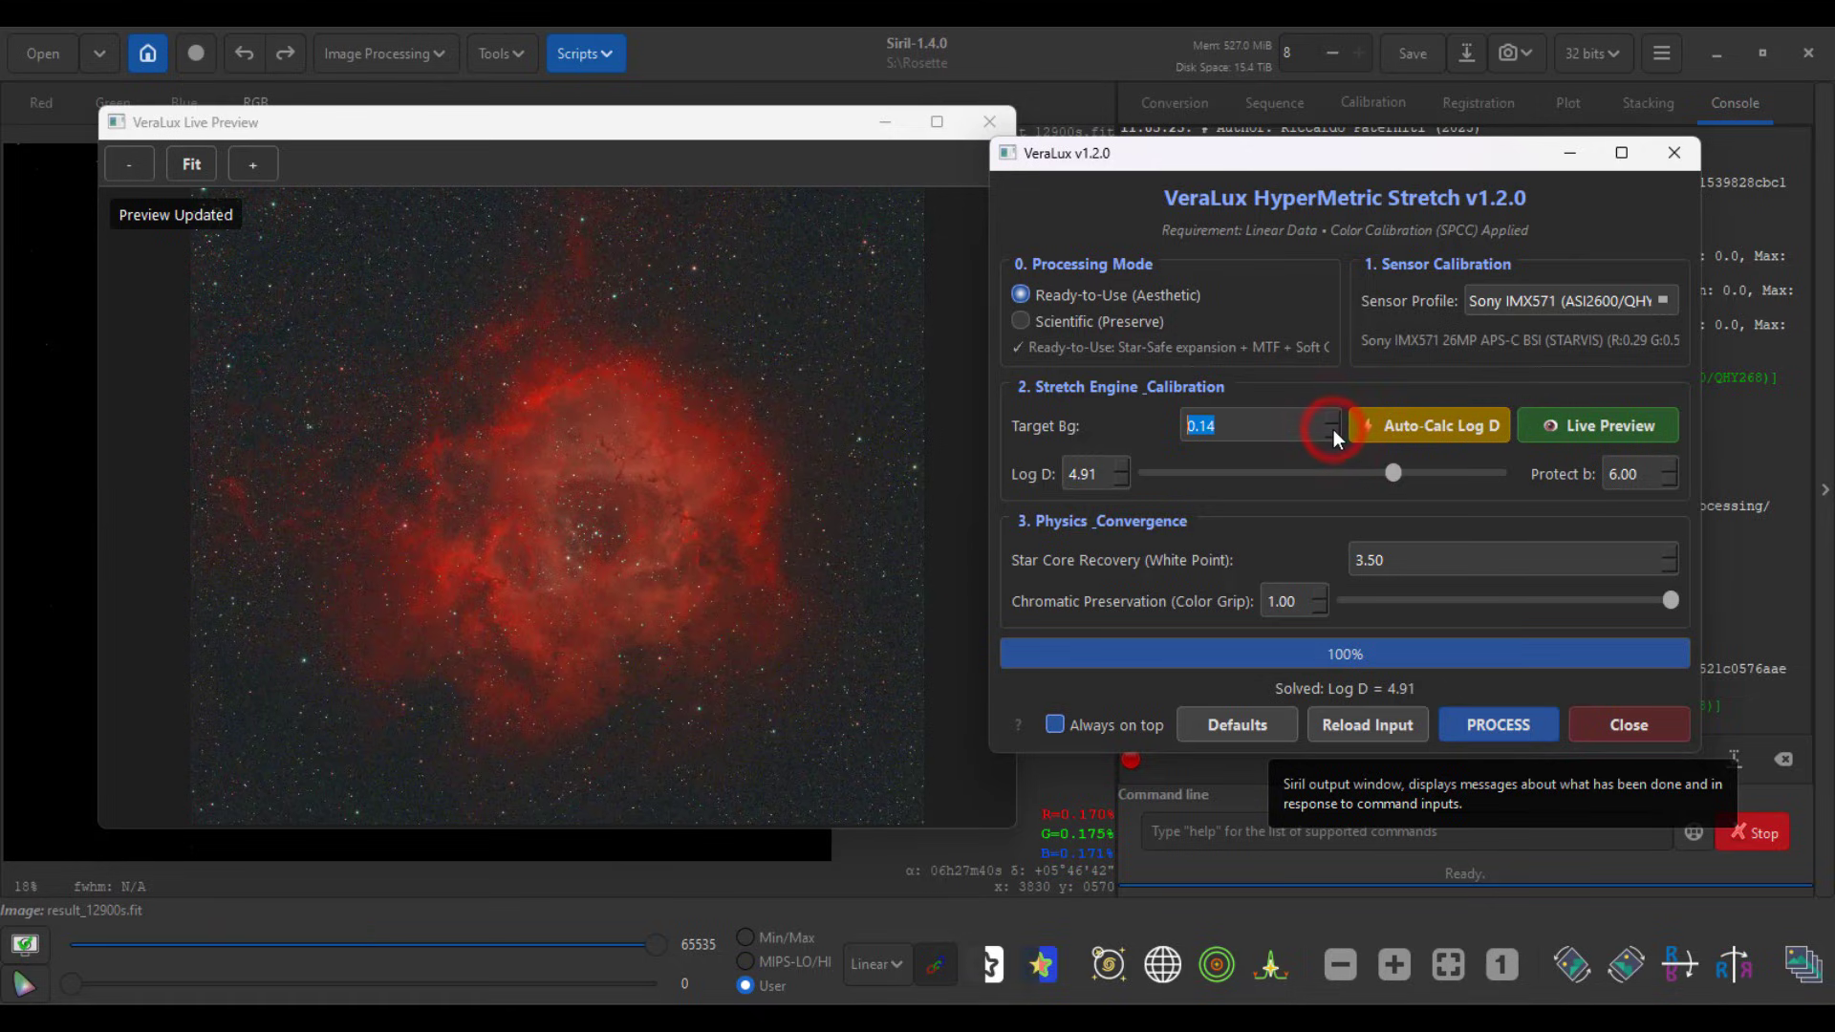
click(1335, 437)
click(1335, 437)
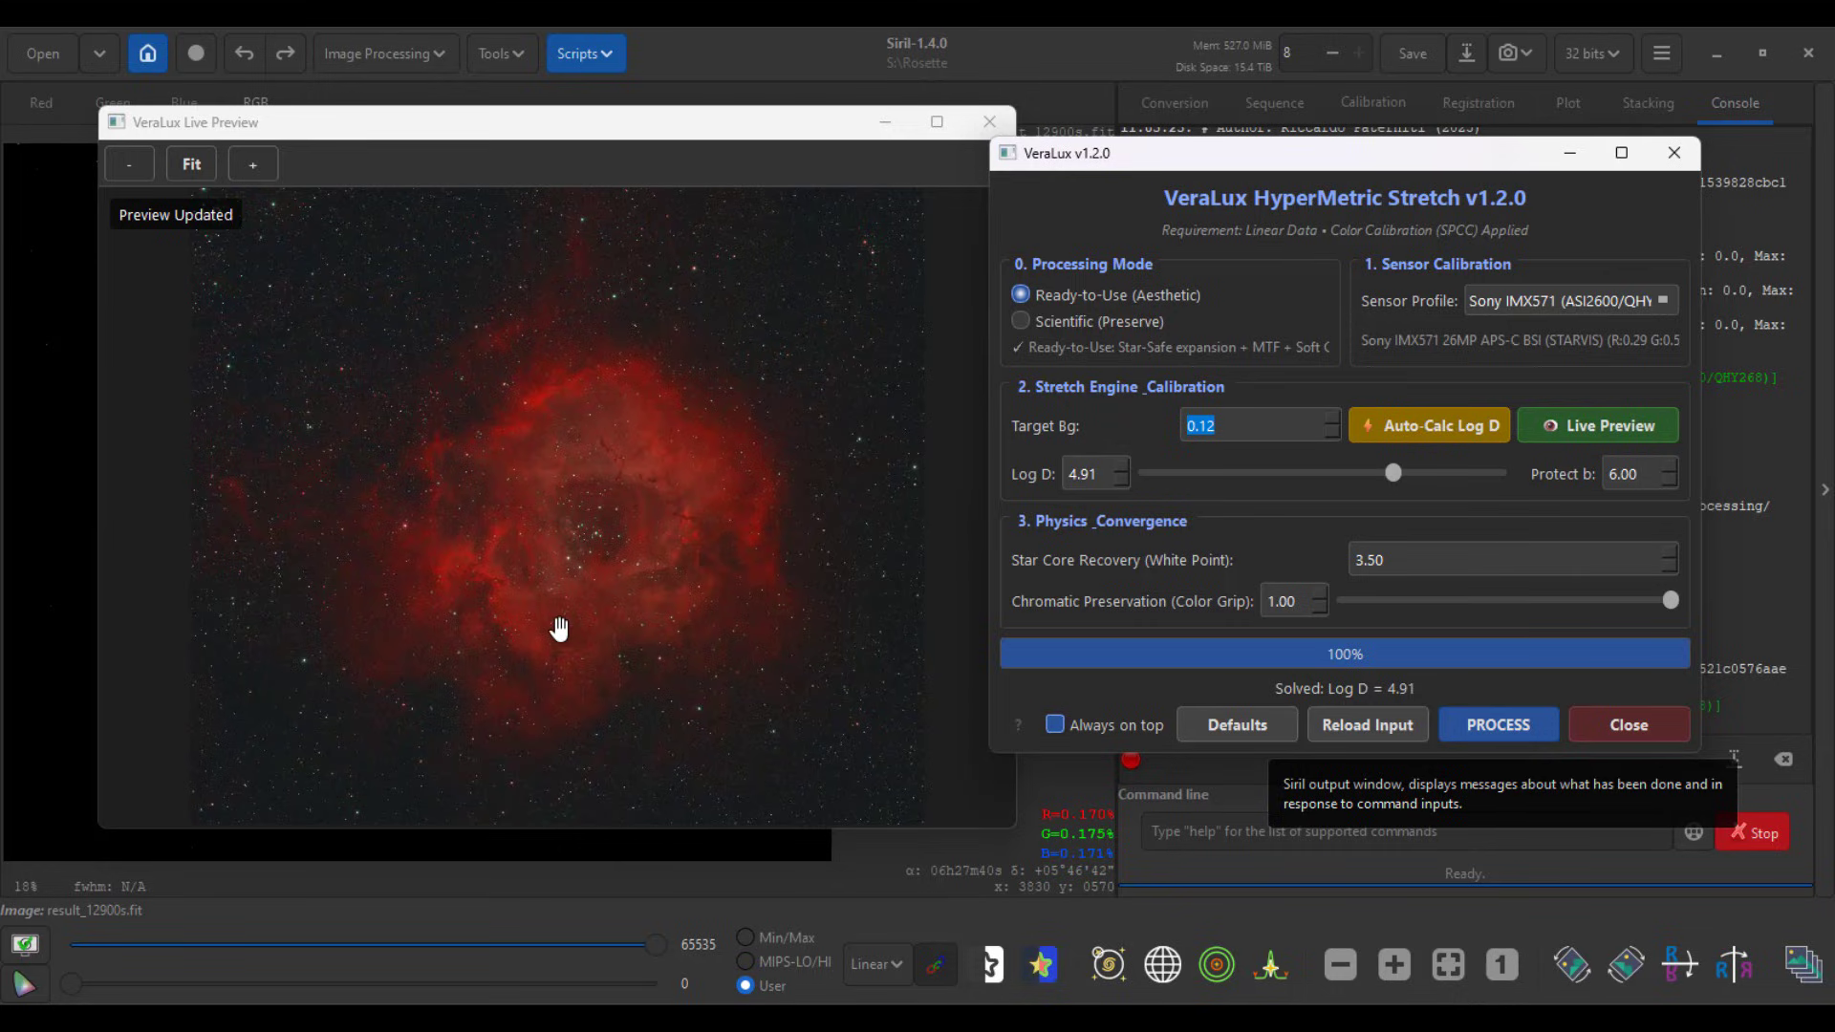
click(1441, 430)
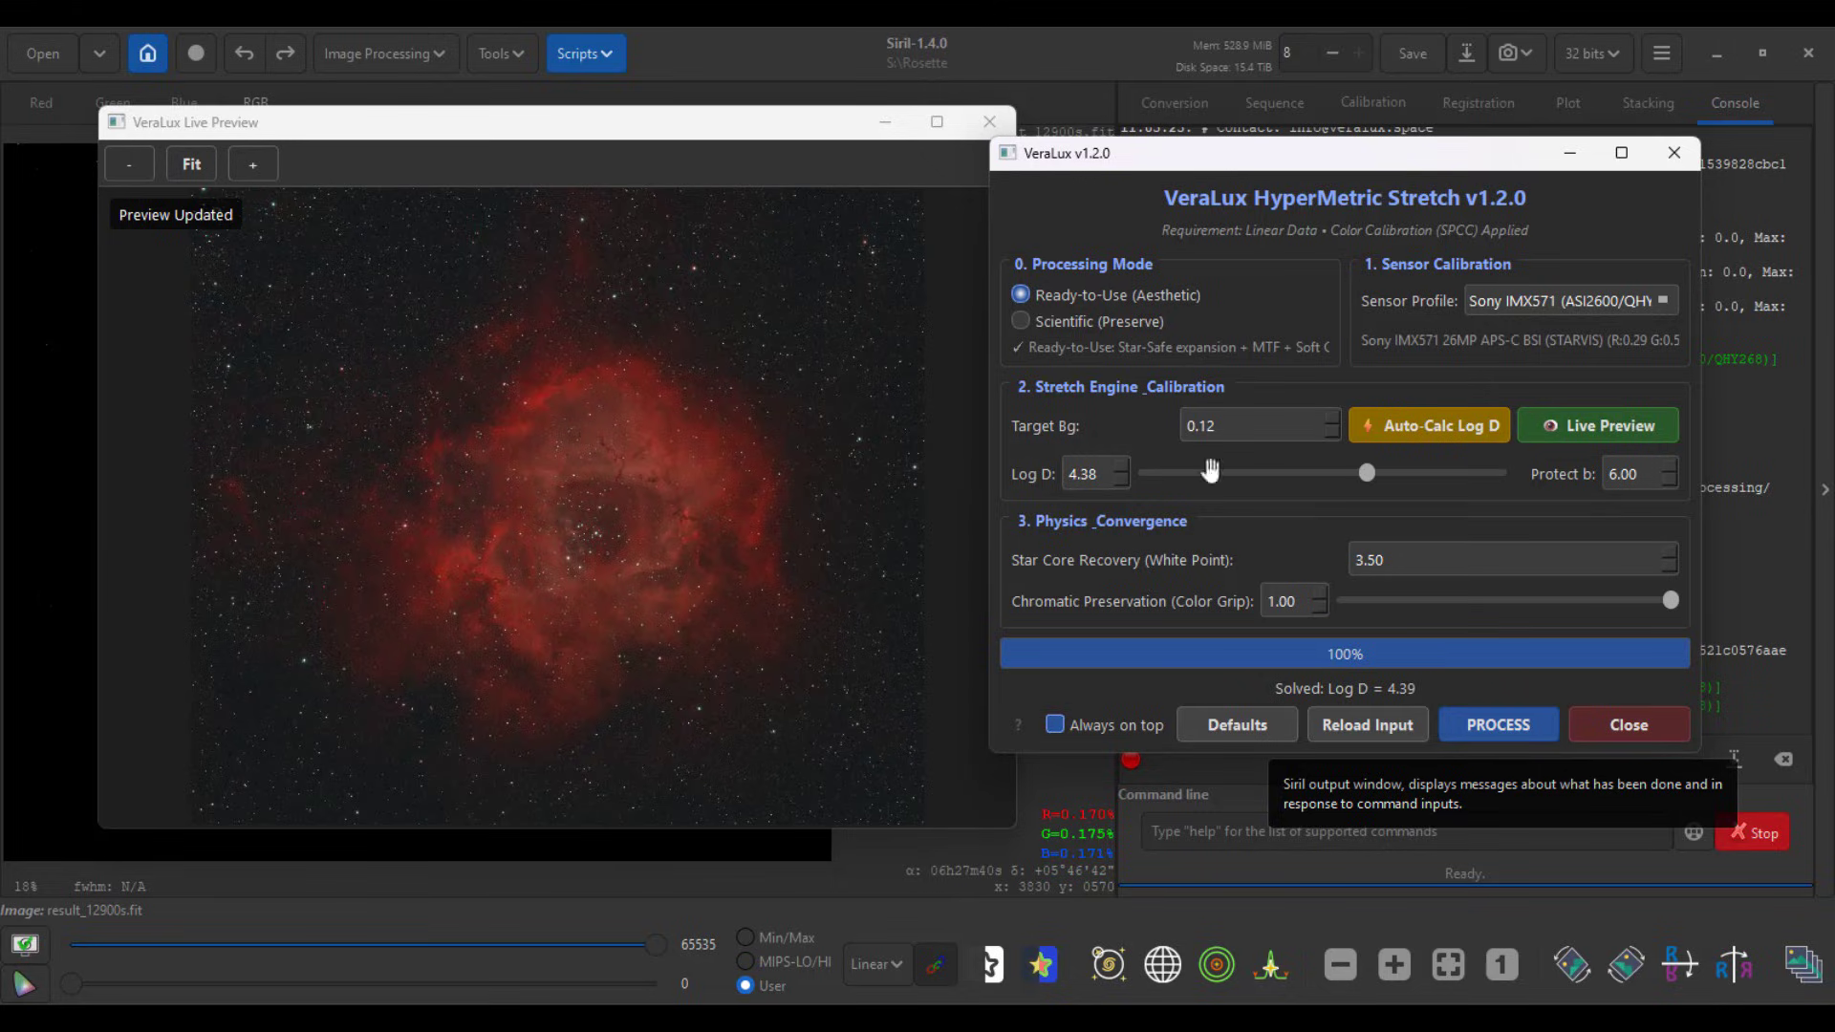
Step: Move the live preview clear of the settings, restore the target background to 0.20 and recalculate Log D automatically
click(518, 124)
mouse_move(517, 124)
mouse_down()
mouse_move(1078, 100)
mouse_move(514, 90)
mouse_up()
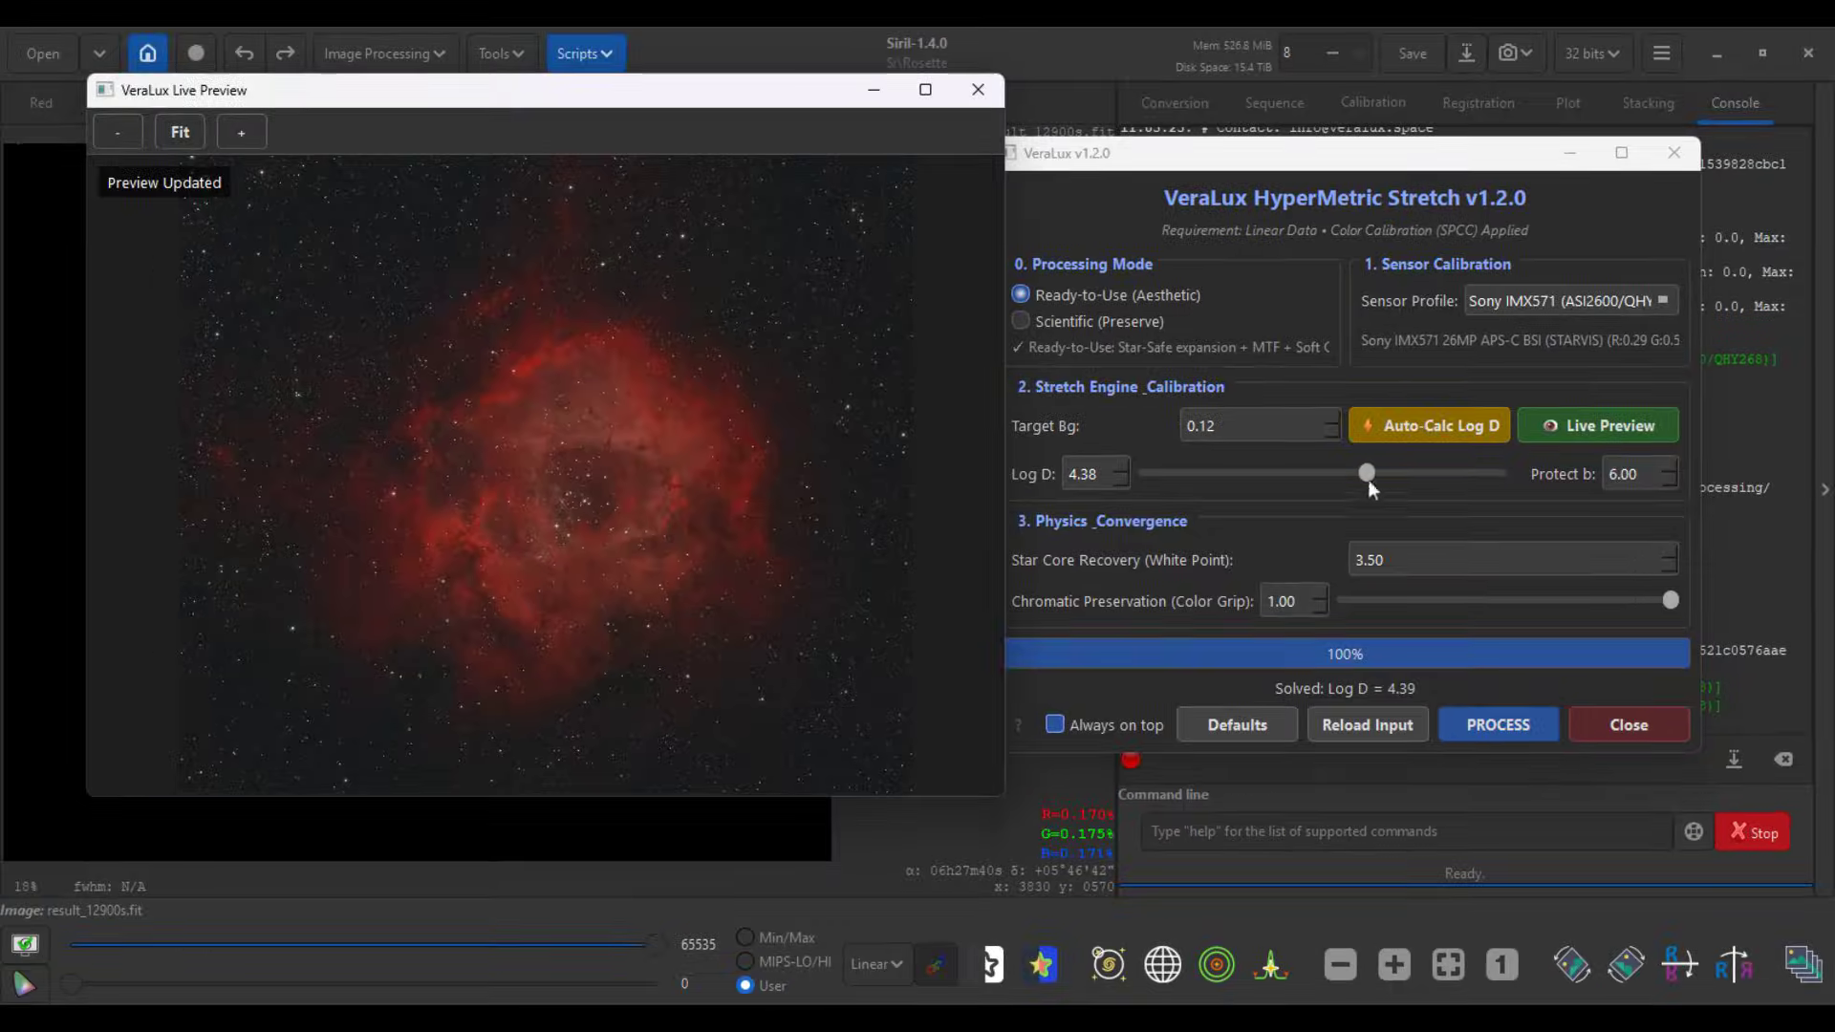
click(1239, 426)
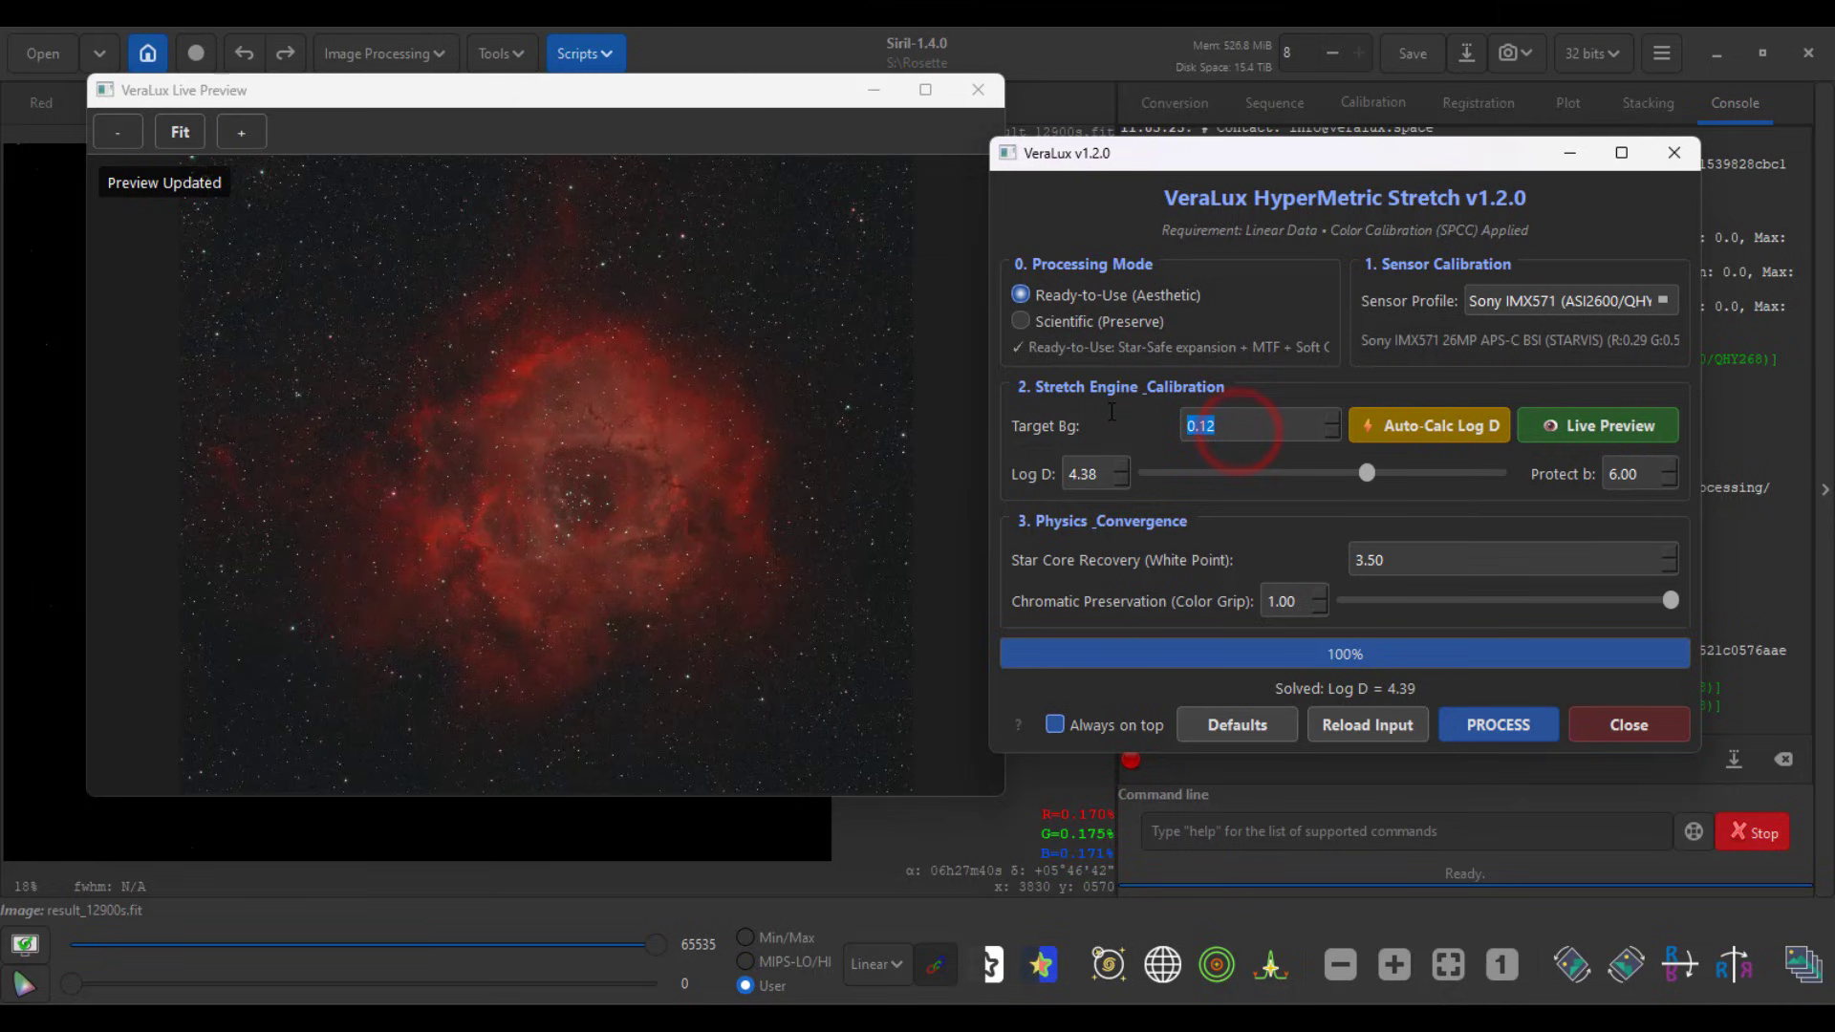
text(.2)
click(1427, 420)
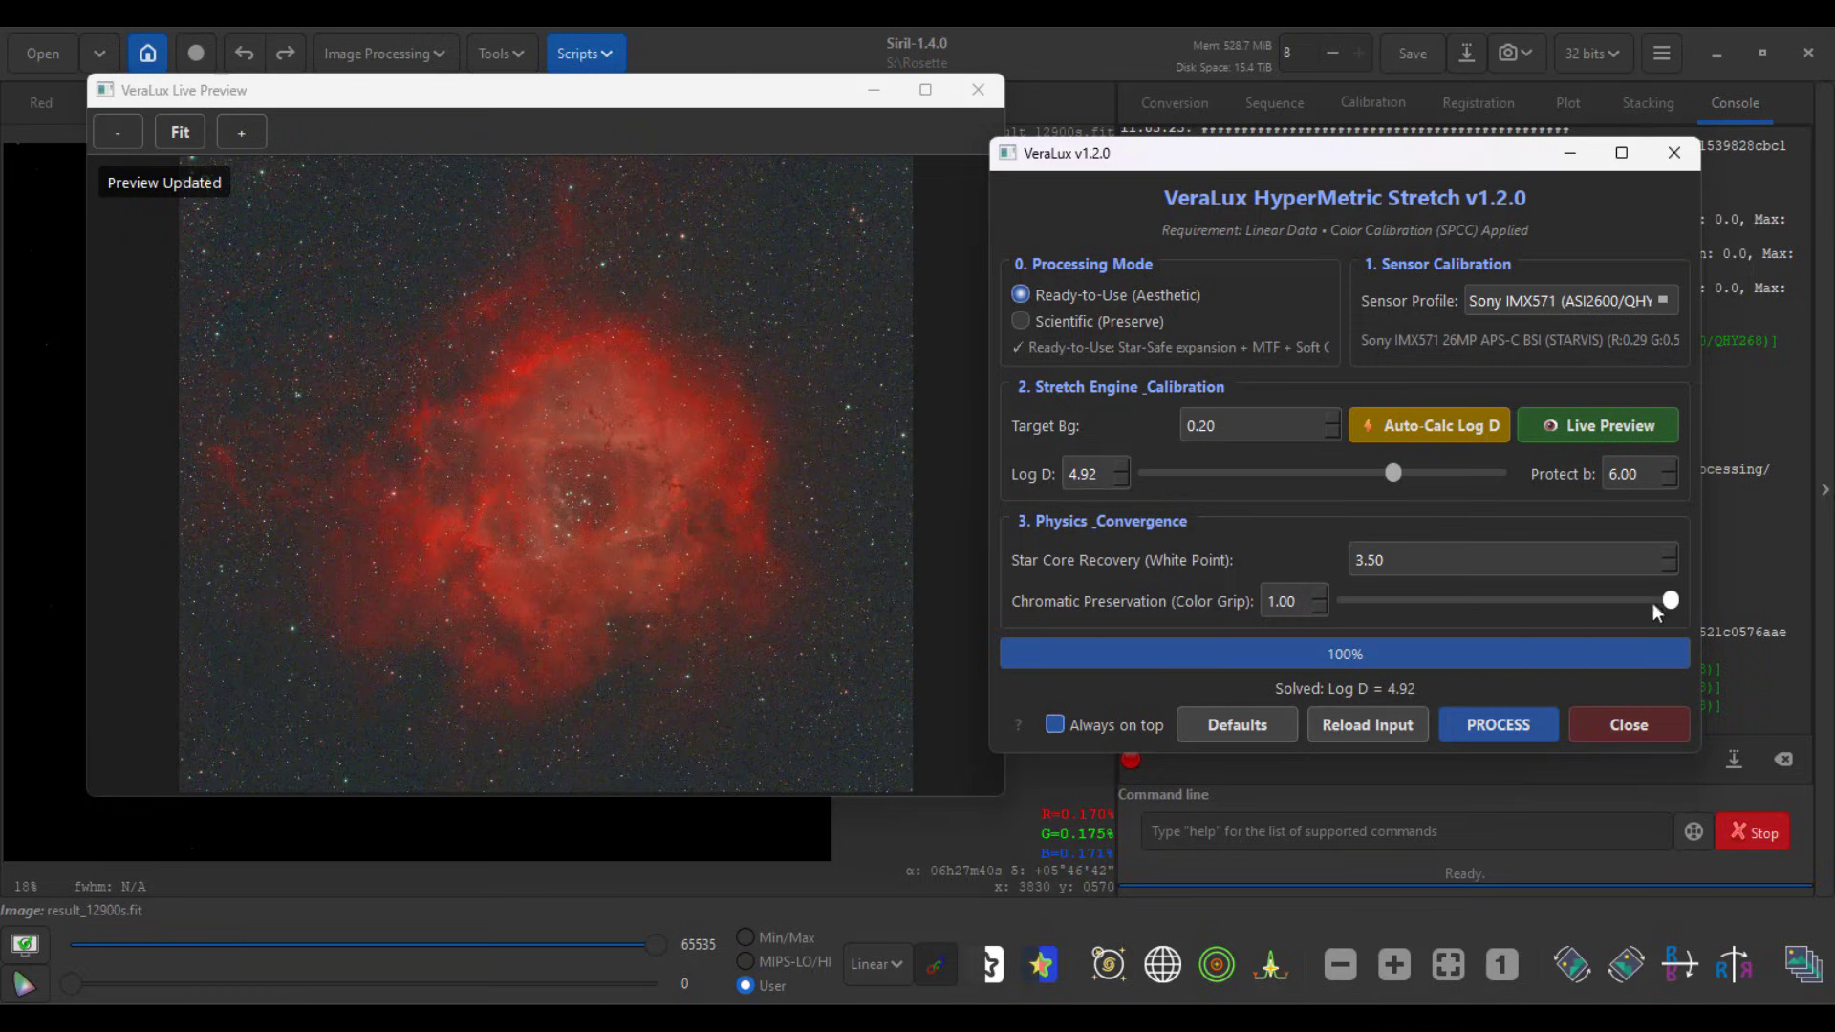
Step: Try reducing Chromatic Preservation (Color Grip) to 0.72 in the live preview and return it to 1.00
drag(1654, 604, 1531, 606)
click(1541, 601)
click(1574, 600)
click(1648, 602)
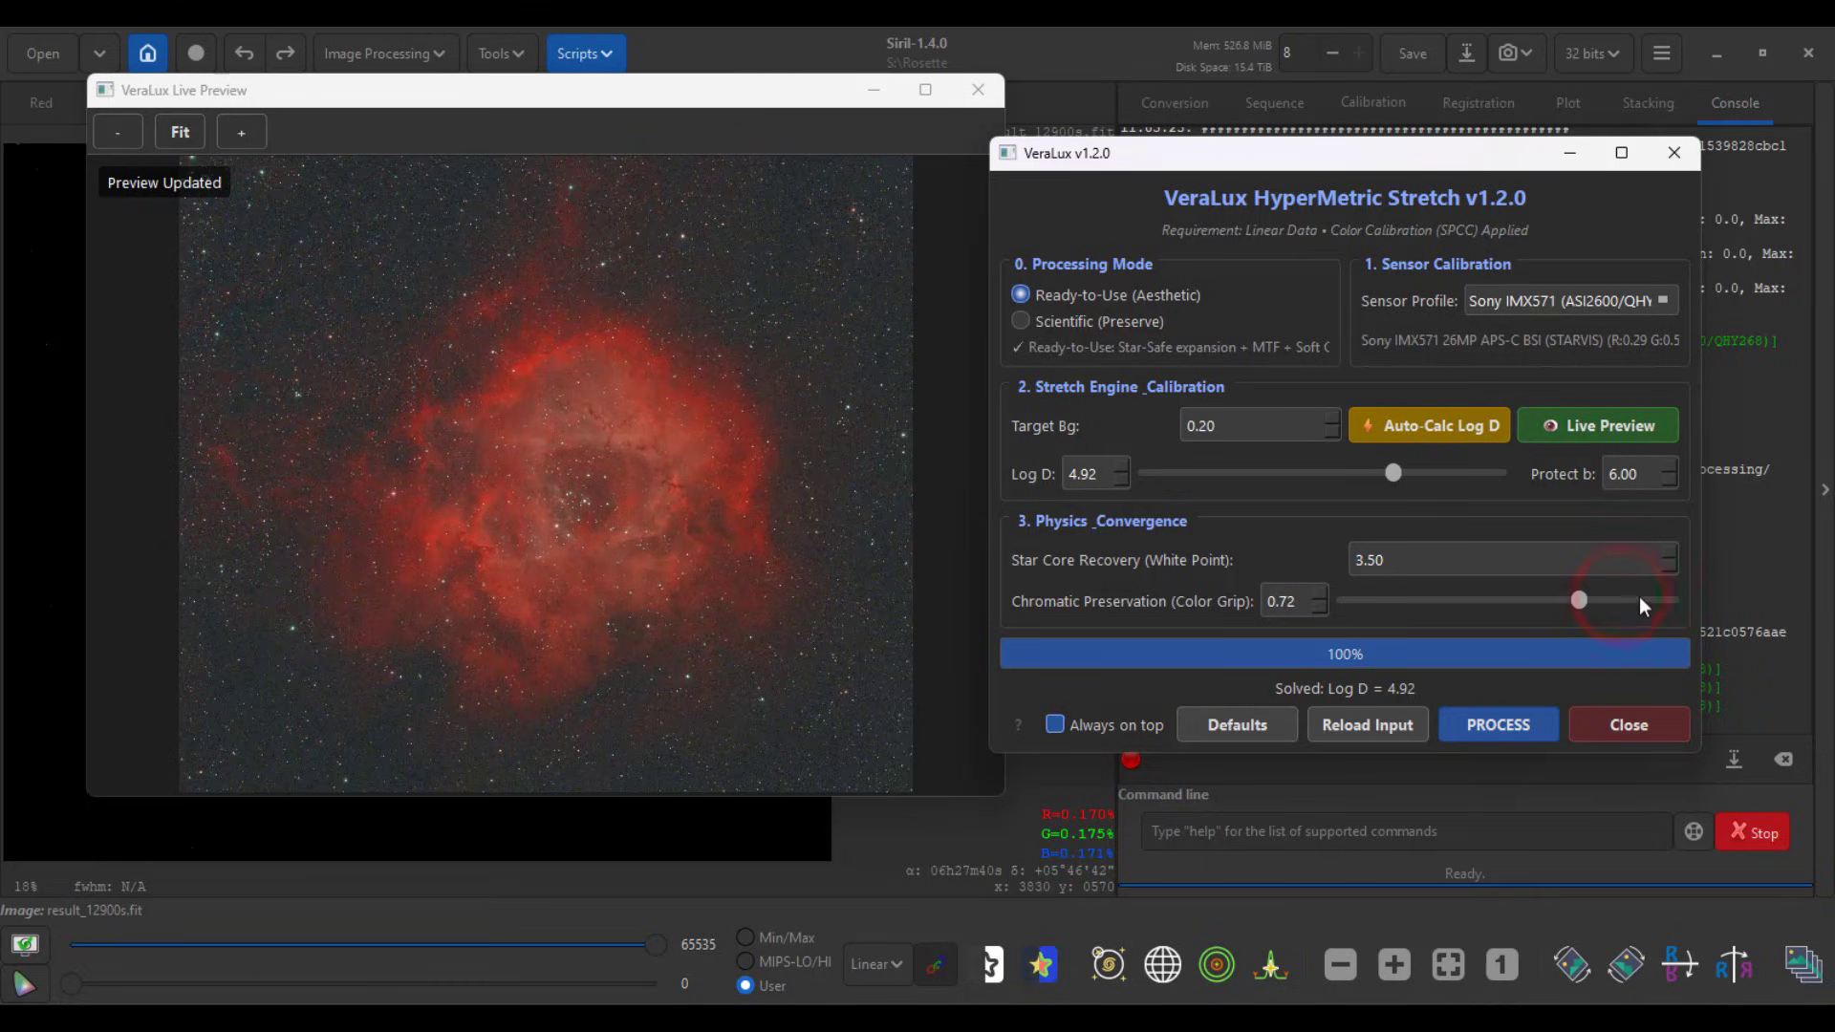
click(1673, 600)
click(1673, 600)
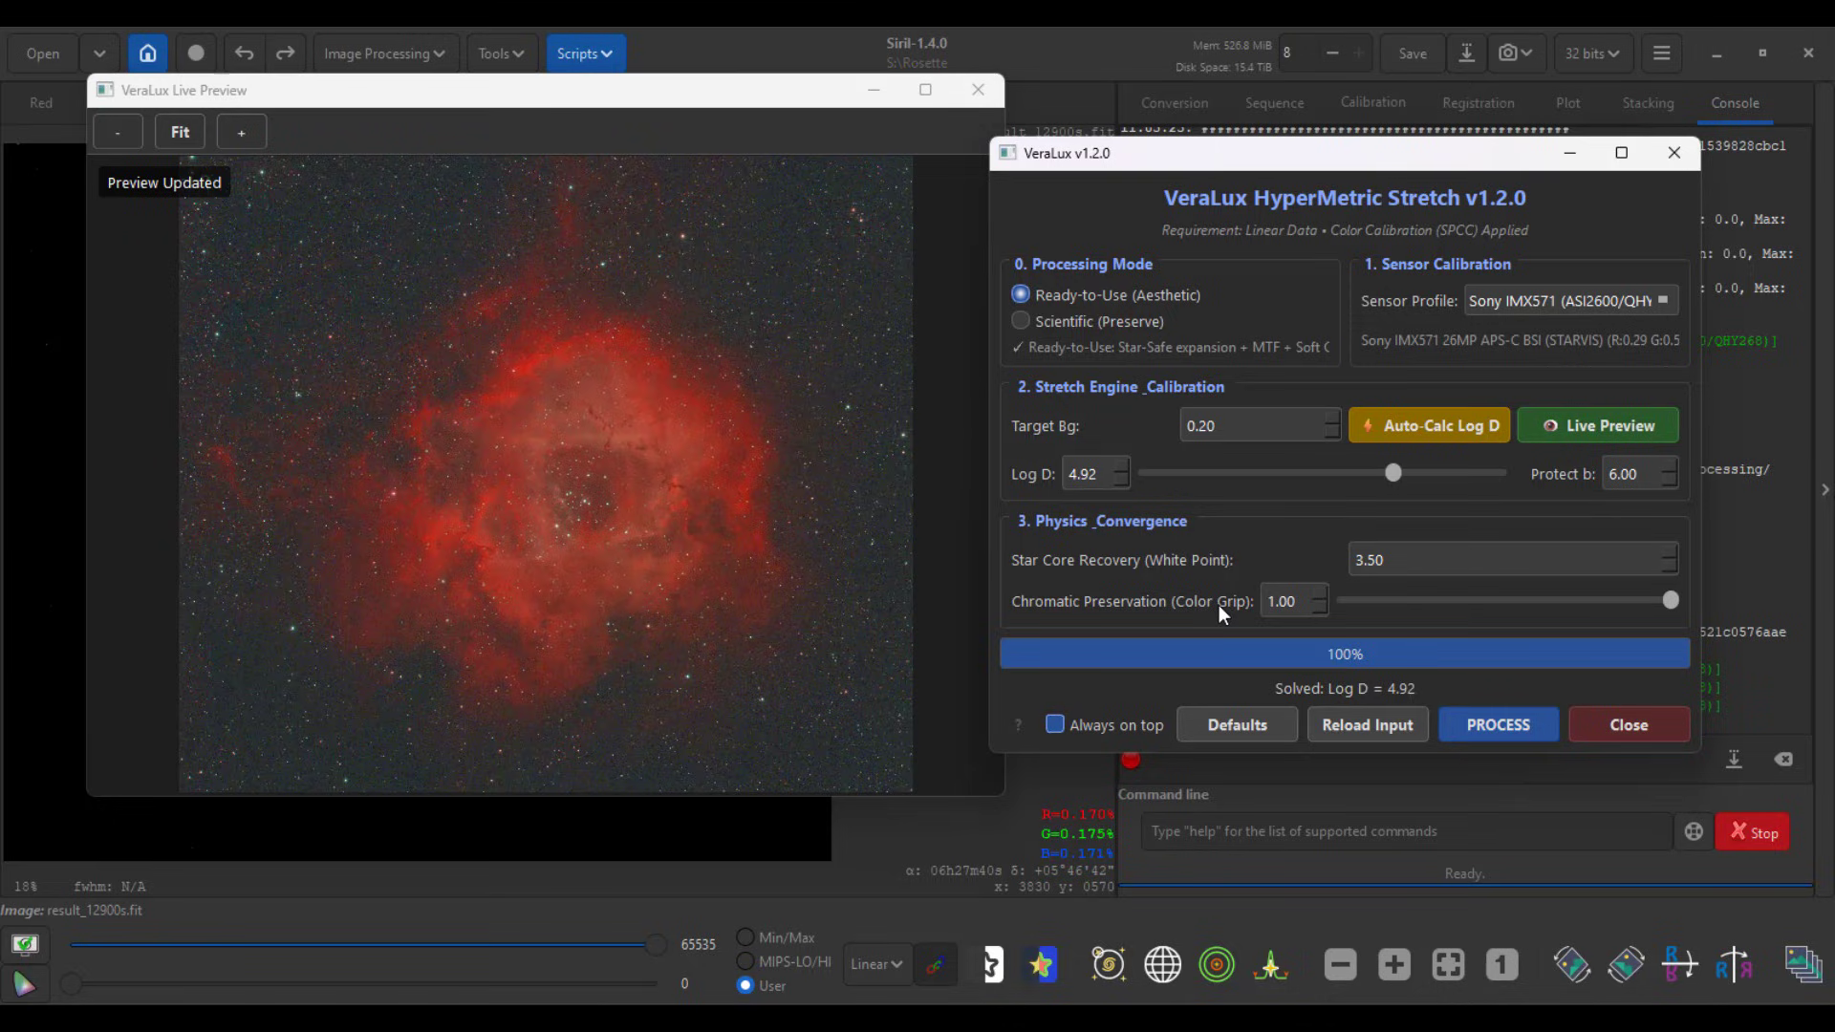
Step: Apply the HyperMetric stretch to the image with the current settings
click(1505, 725)
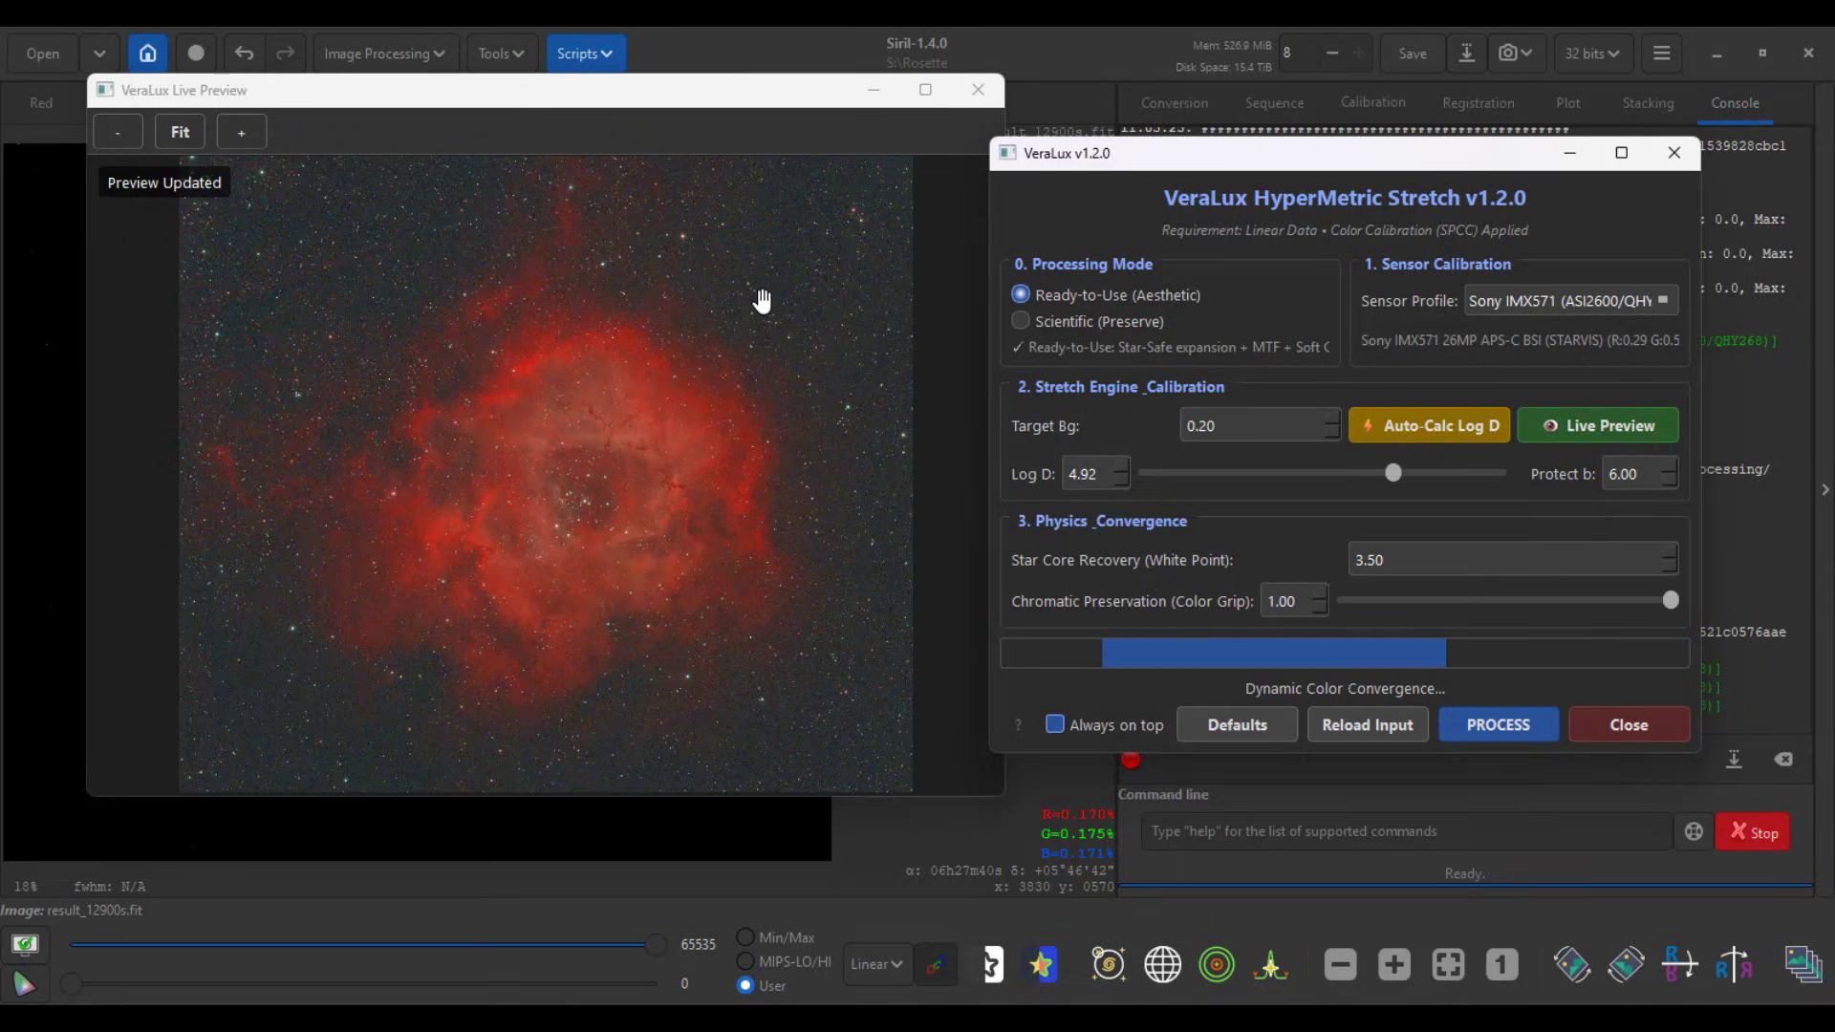
Step: Move the live preview beside the stretched image and compare the two at several preview zoom levels
click(535, 99)
drag(535, 99, 1179, 100)
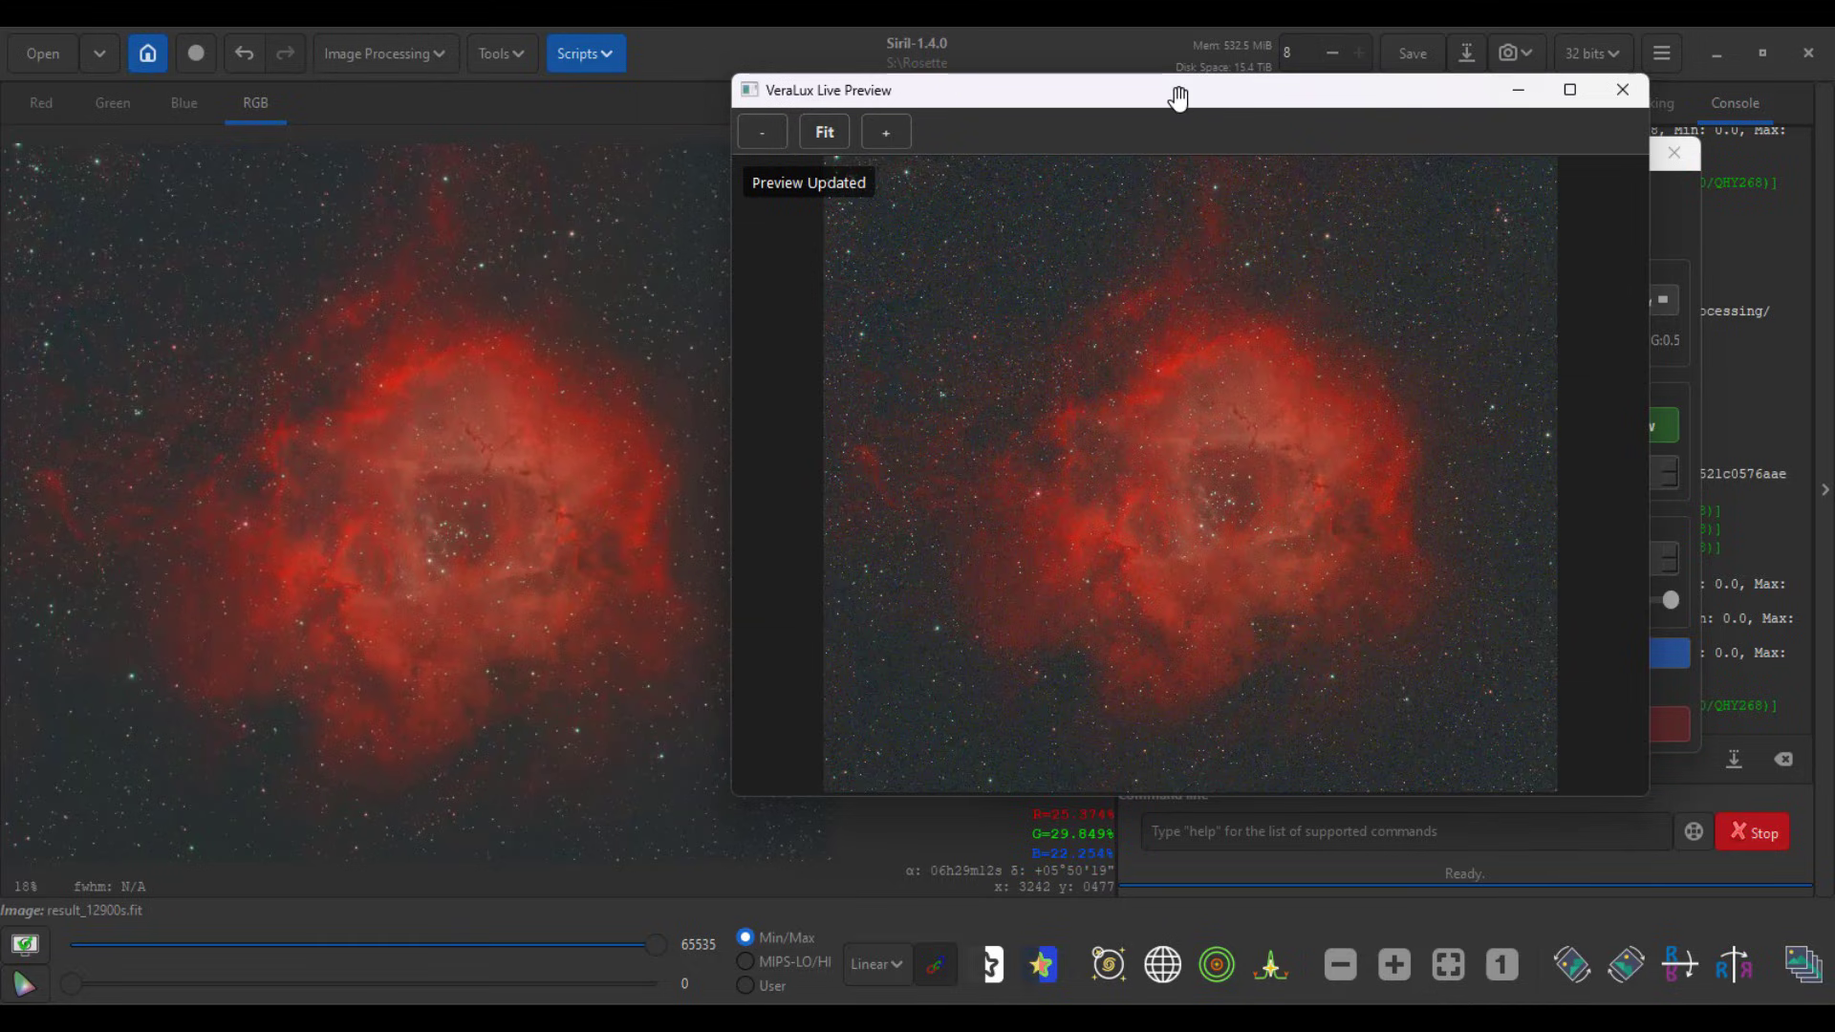
click(763, 134)
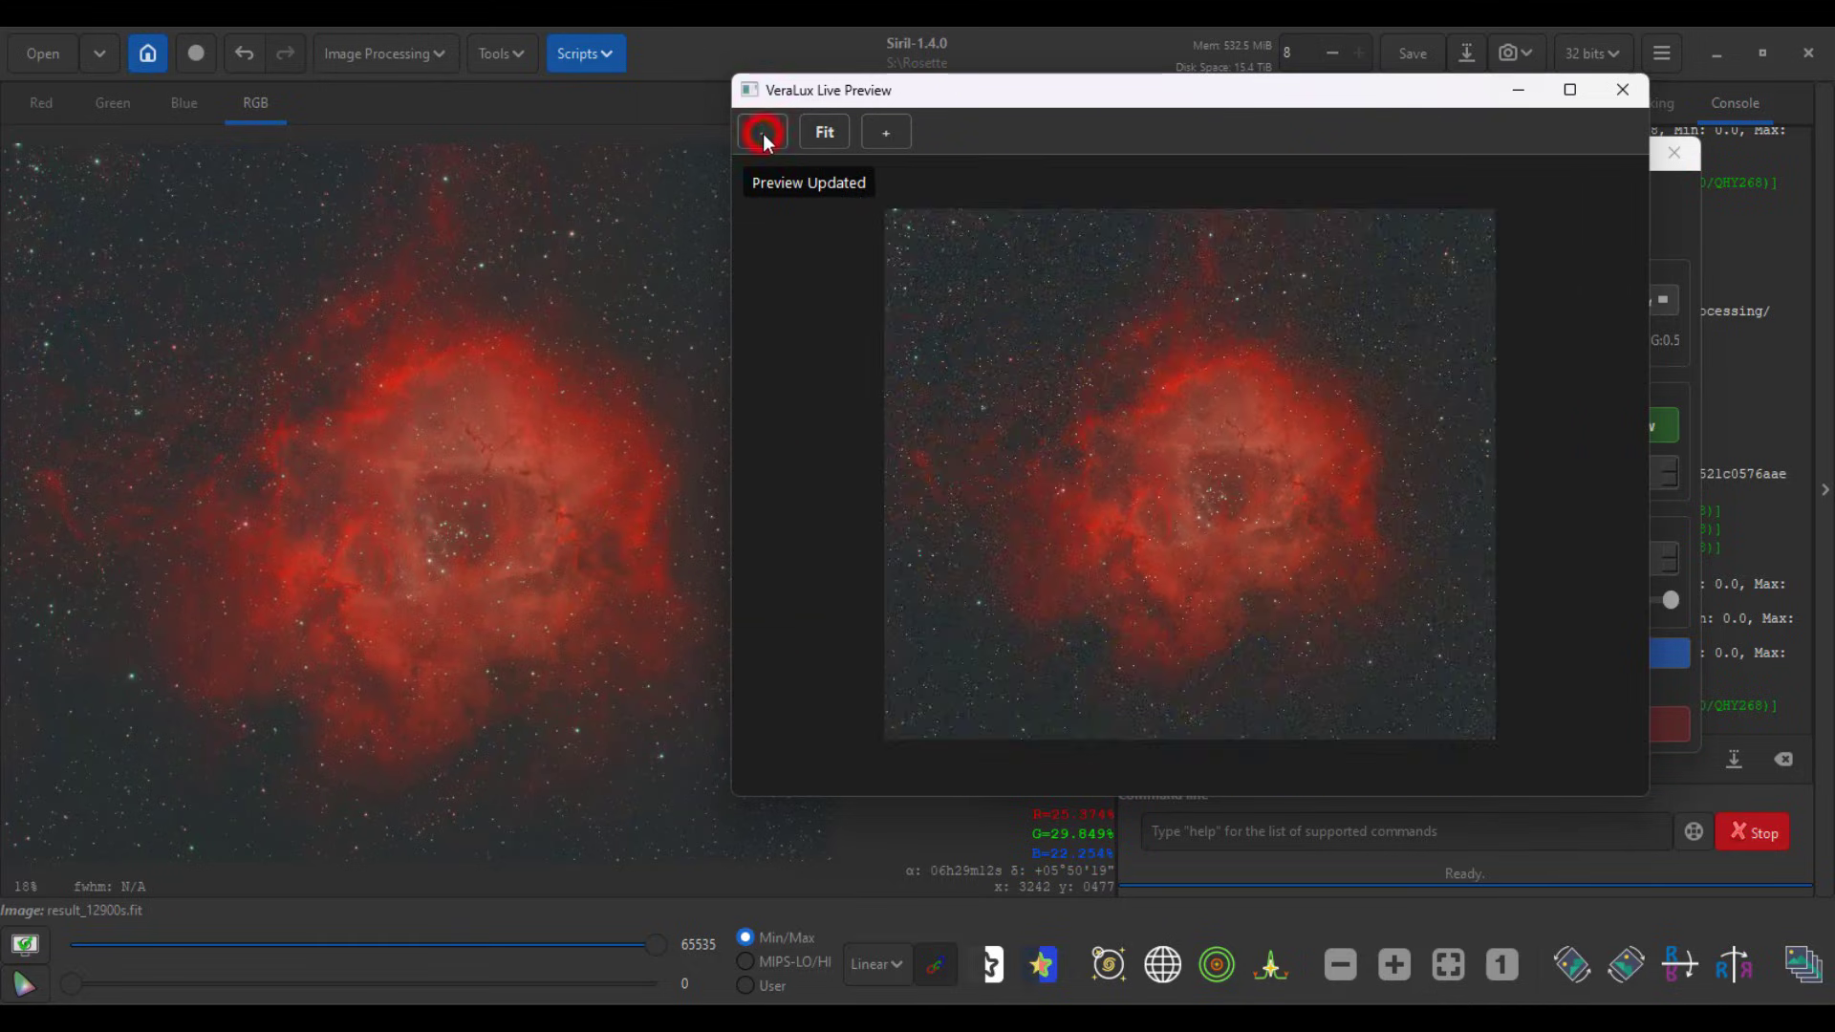
click(763, 134)
click(762, 134)
click(769, 138)
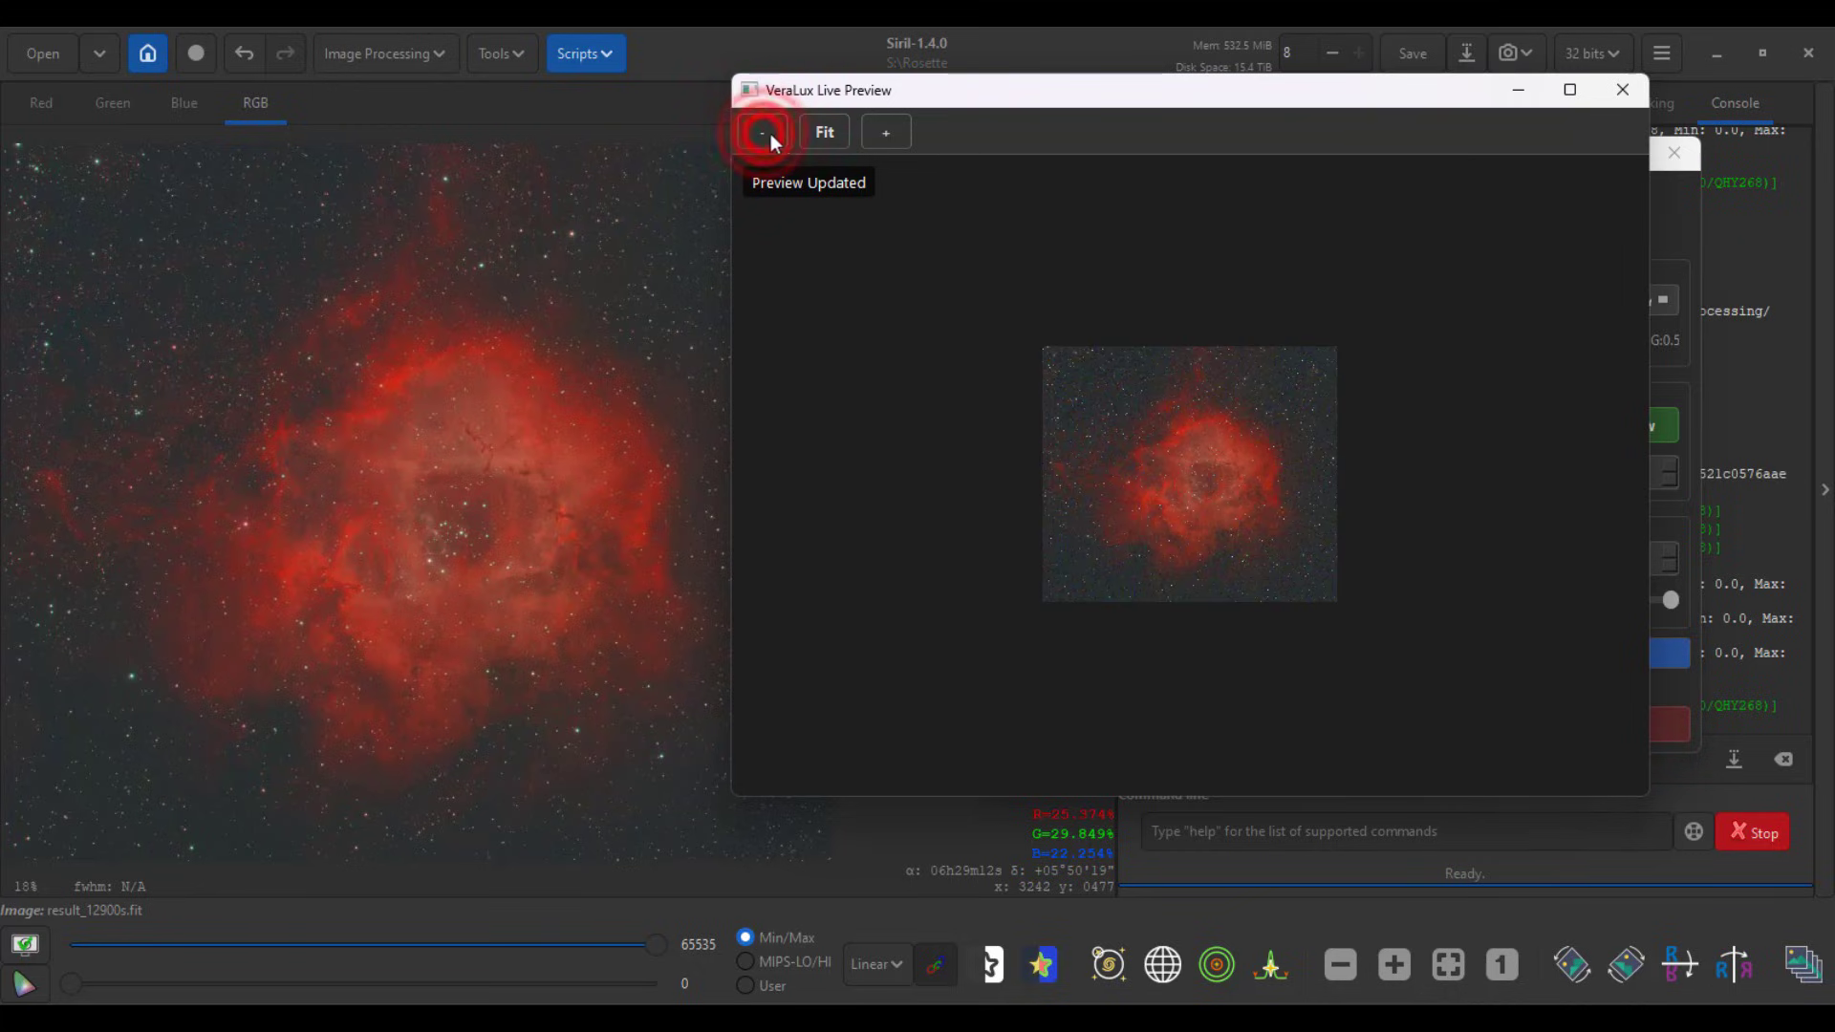
click(888, 134)
click(887, 134)
click(888, 134)
click(889, 134)
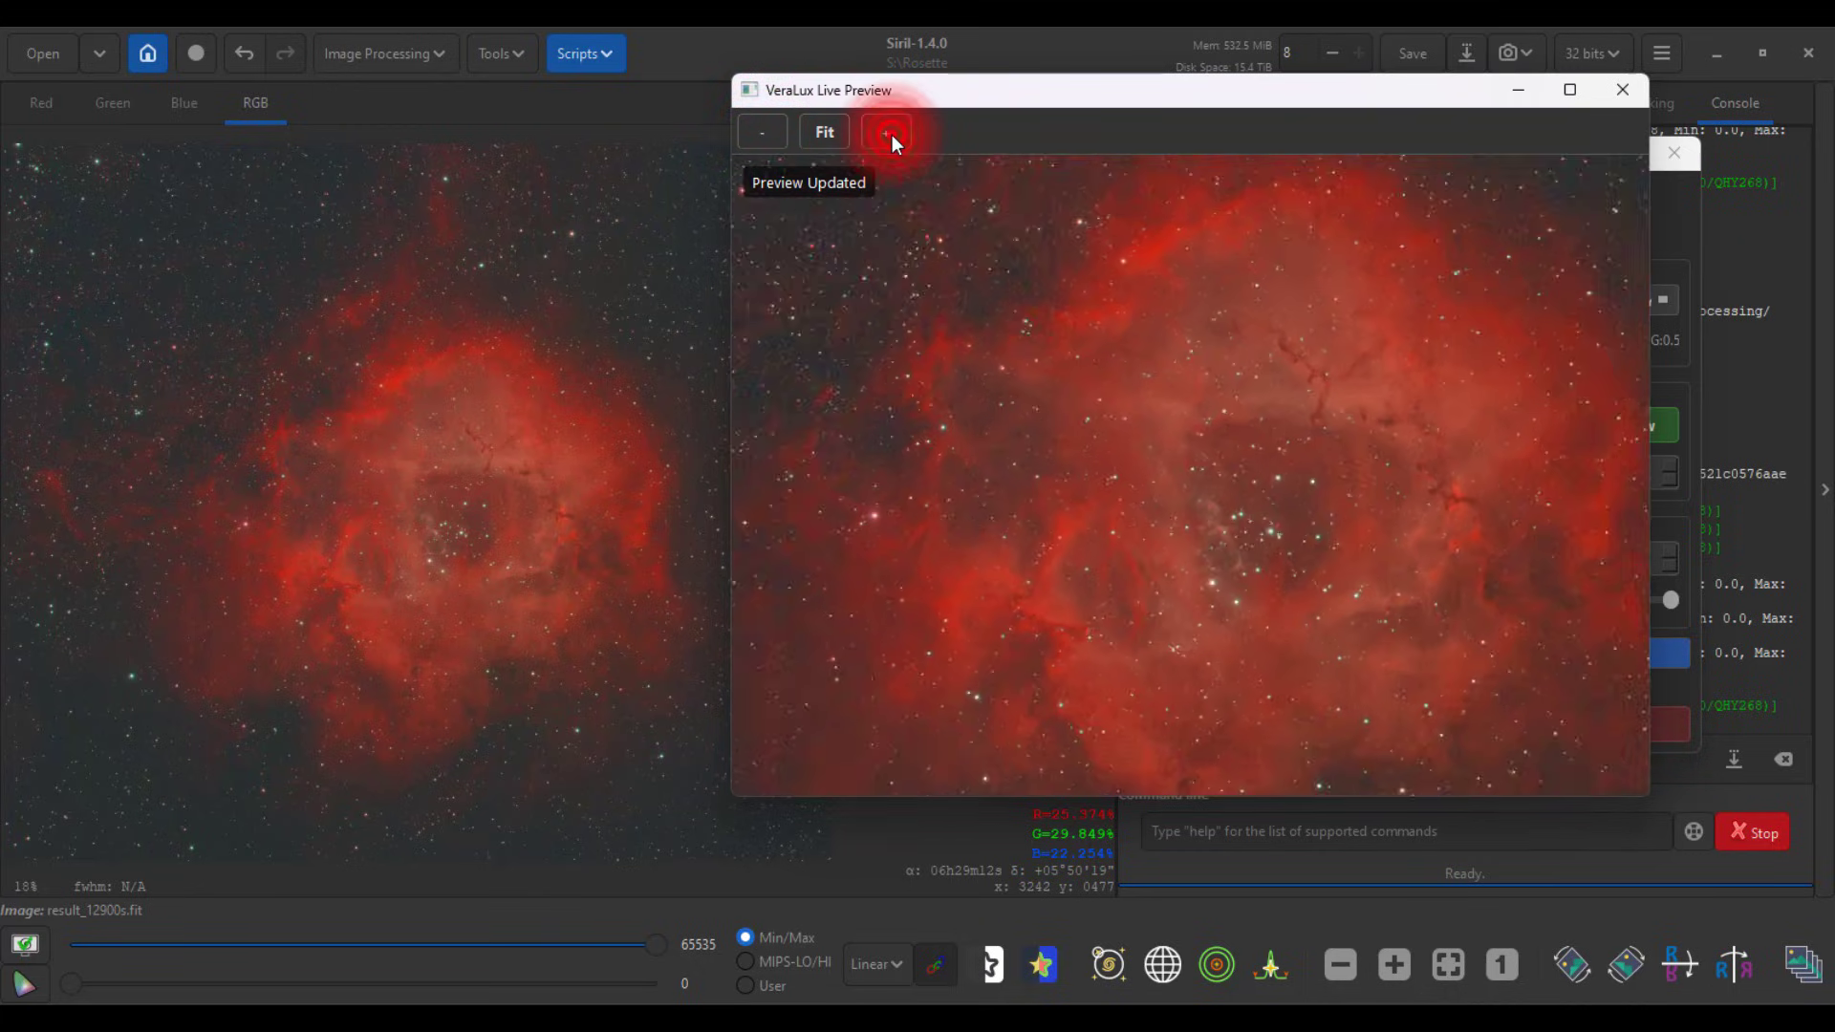
click(772, 134)
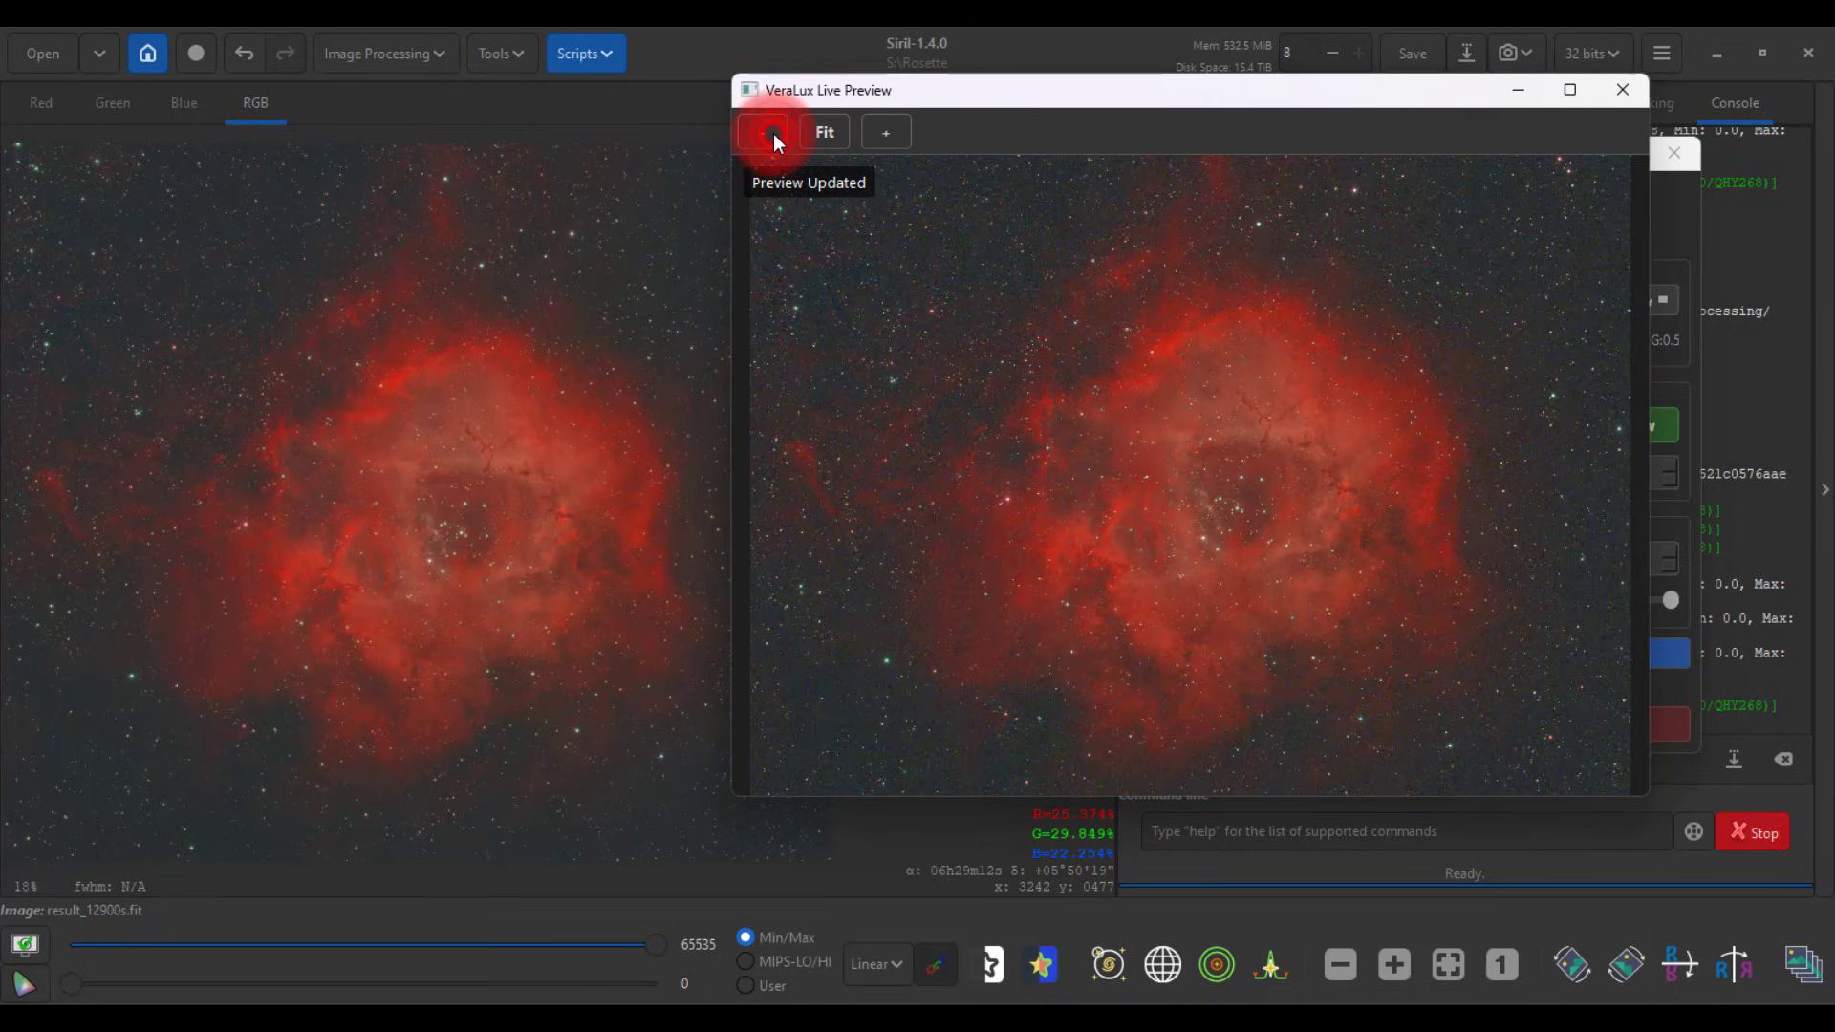
Step: Close the live preview and exit the VeraLux HyperMetric Stretch script
drag(1071, 99, 542, 125)
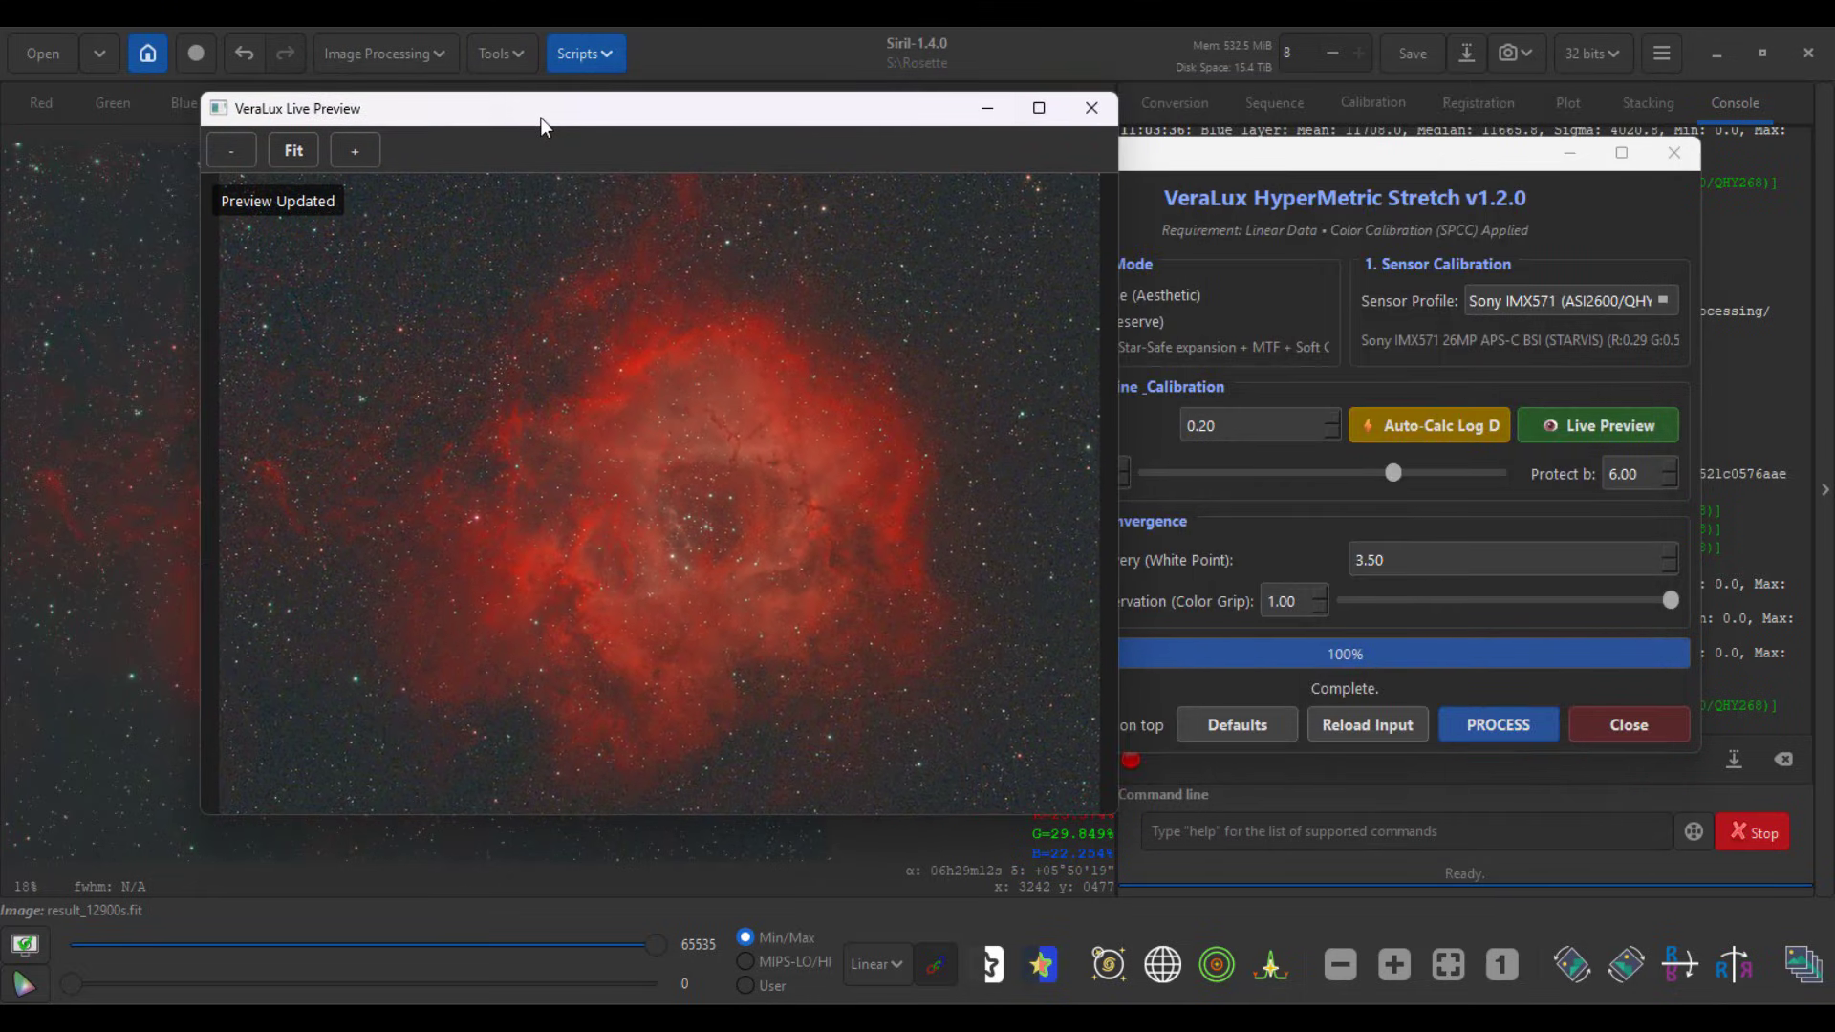
click(1097, 109)
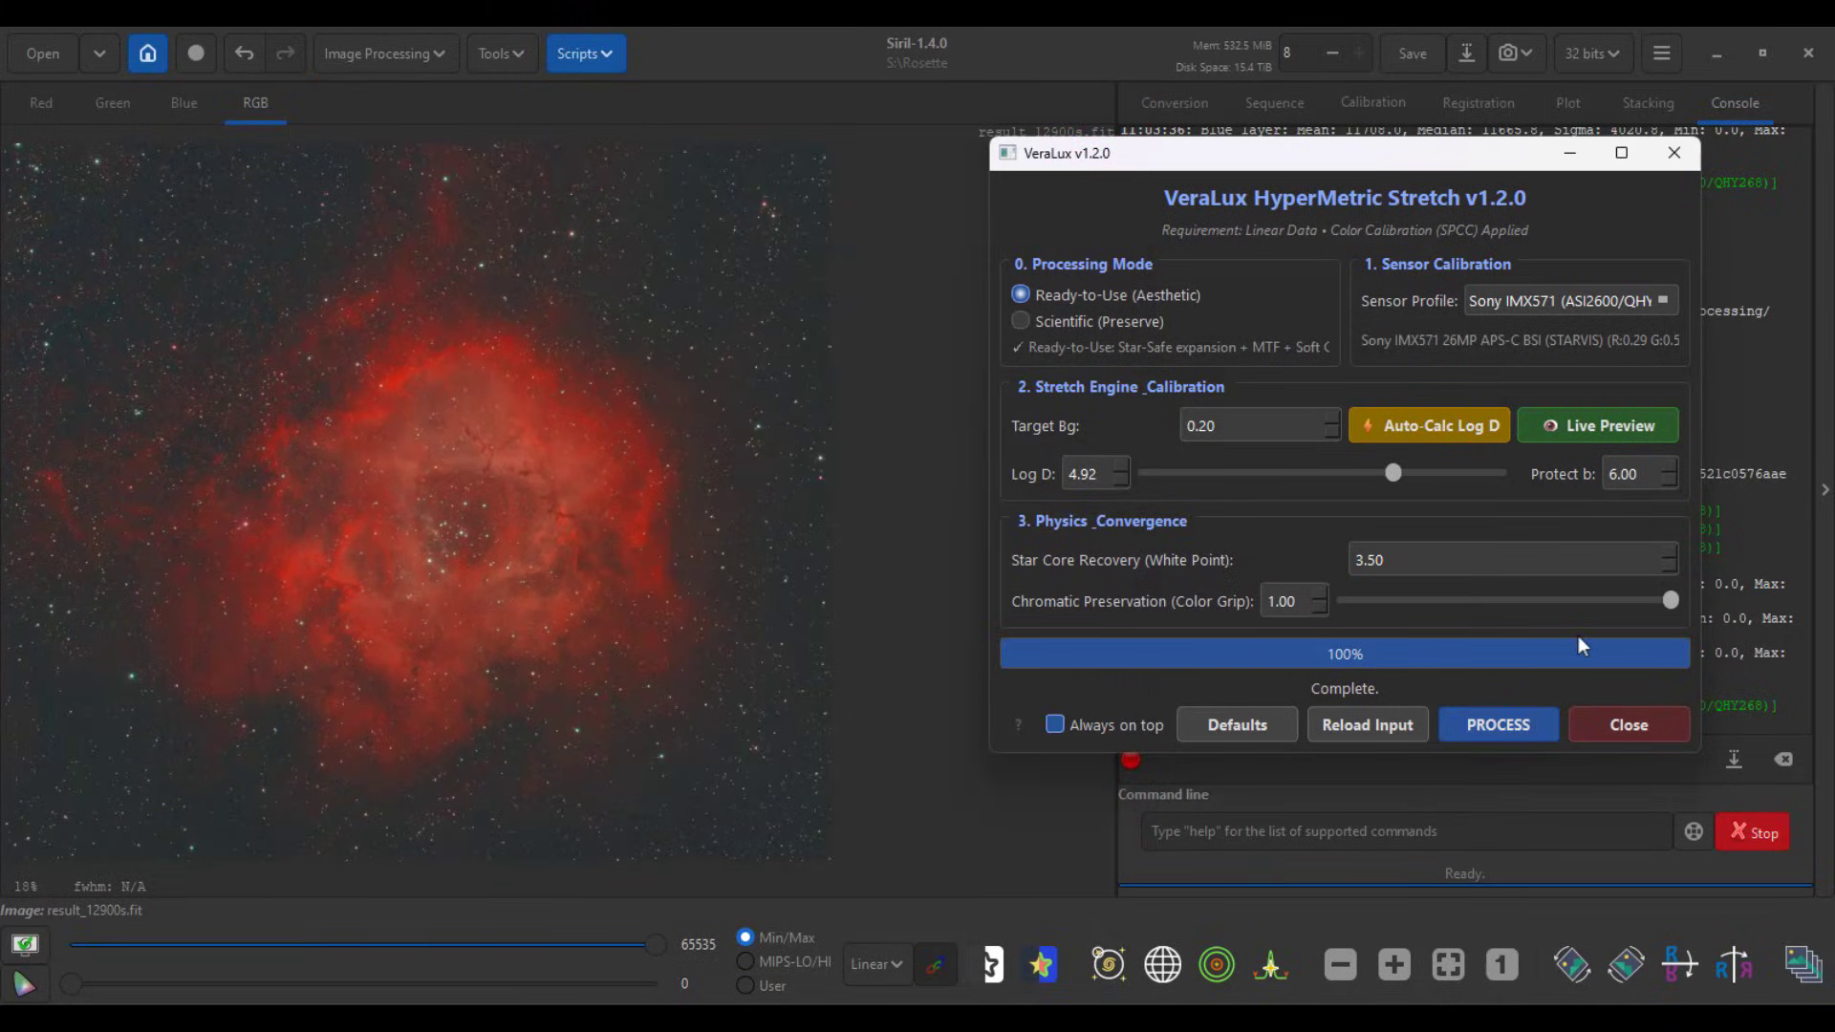
click(1657, 723)
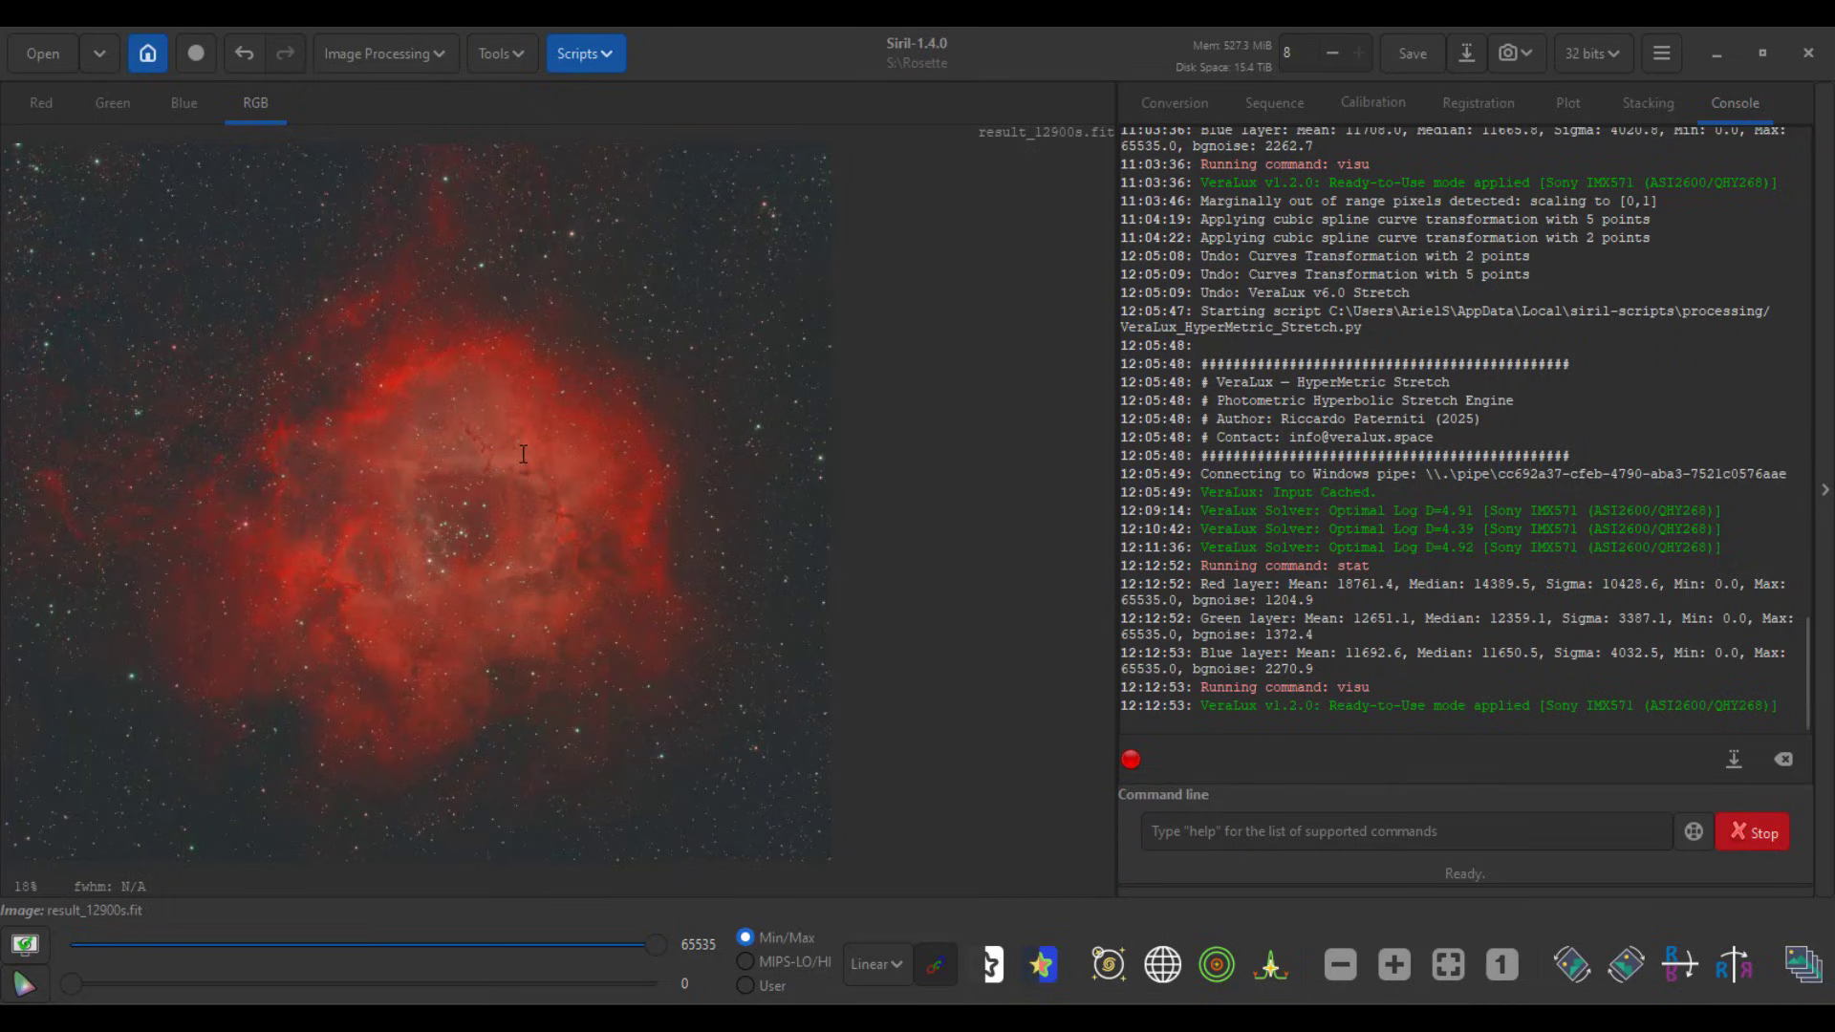
click(394, 56)
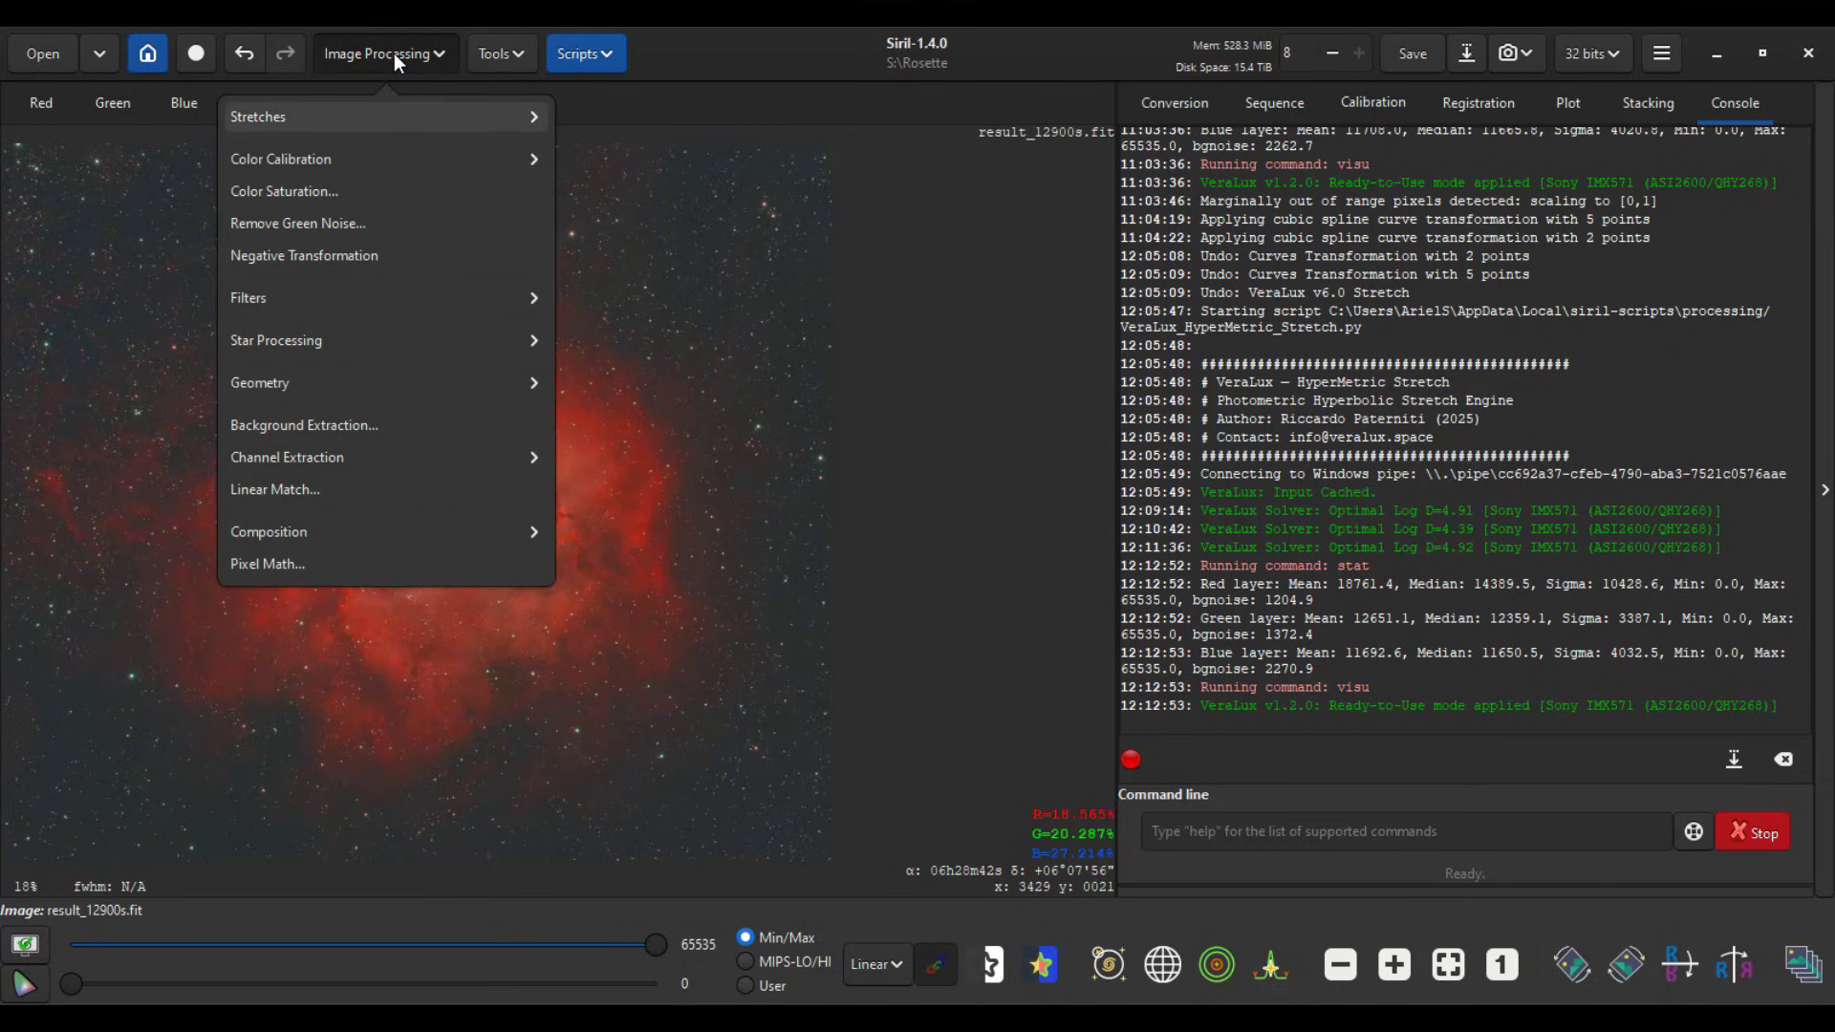
click(357, 116)
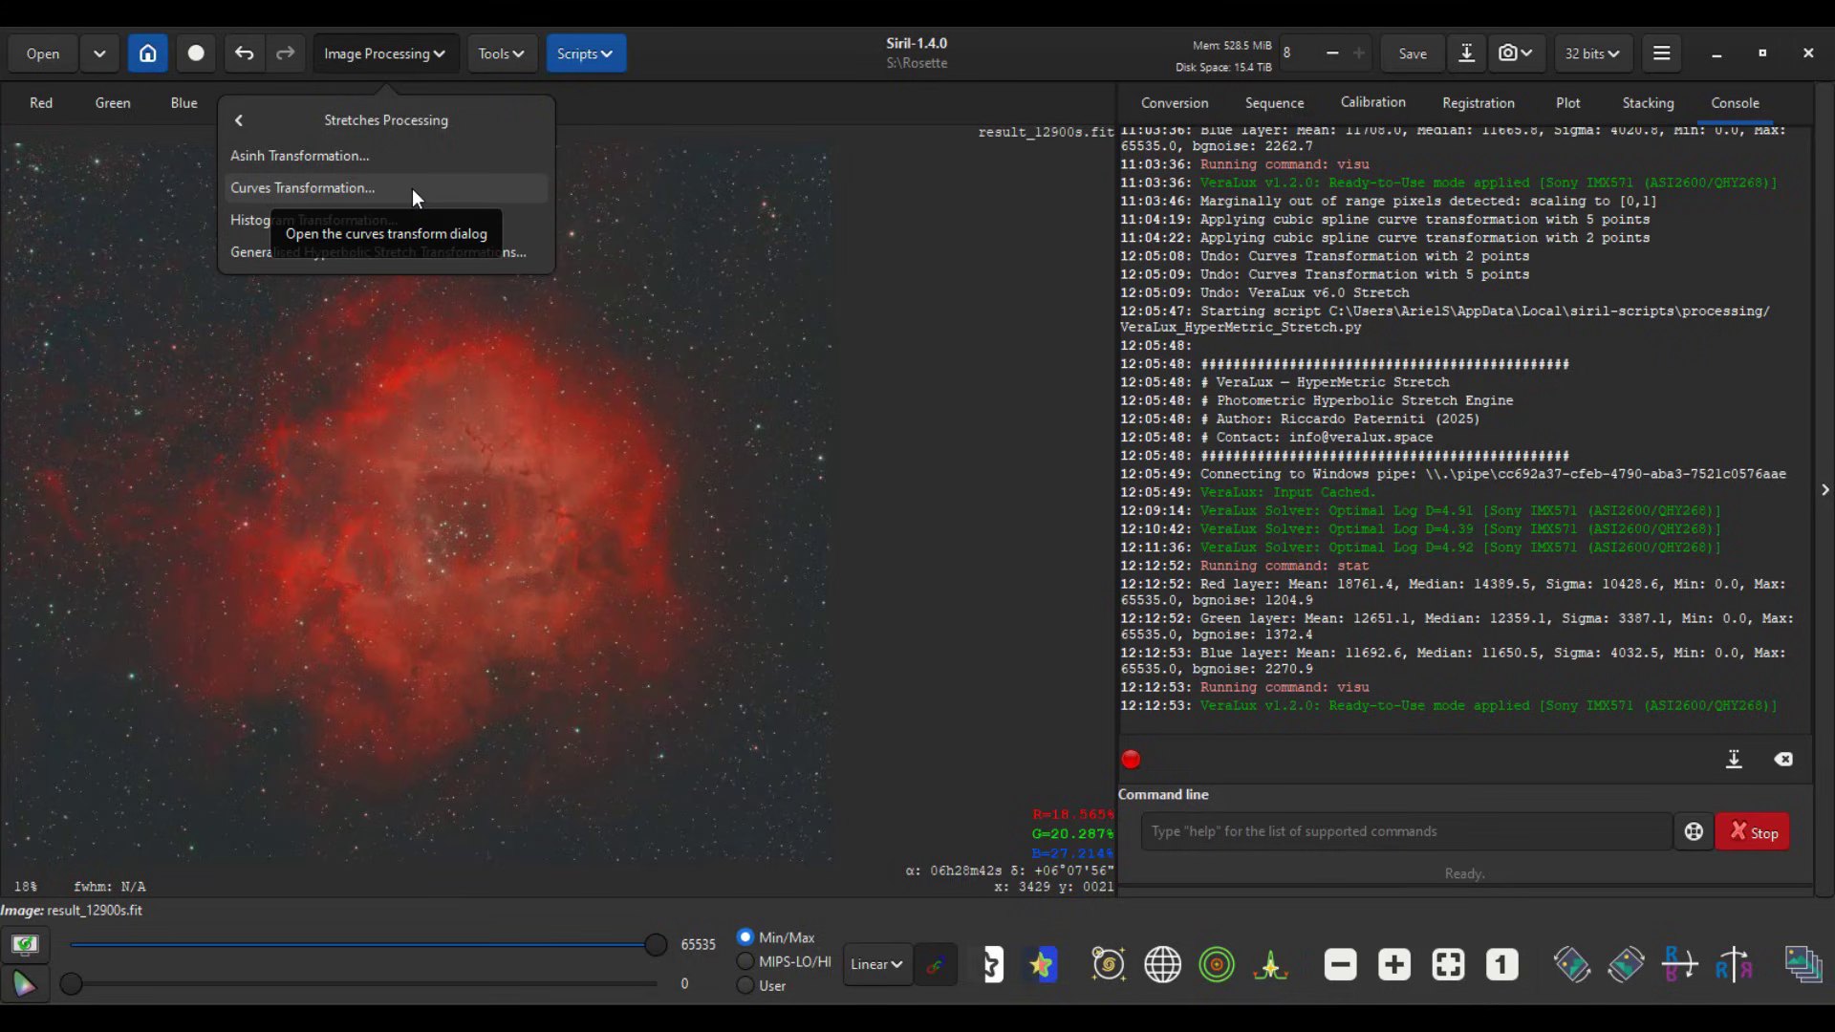
click(748, 112)
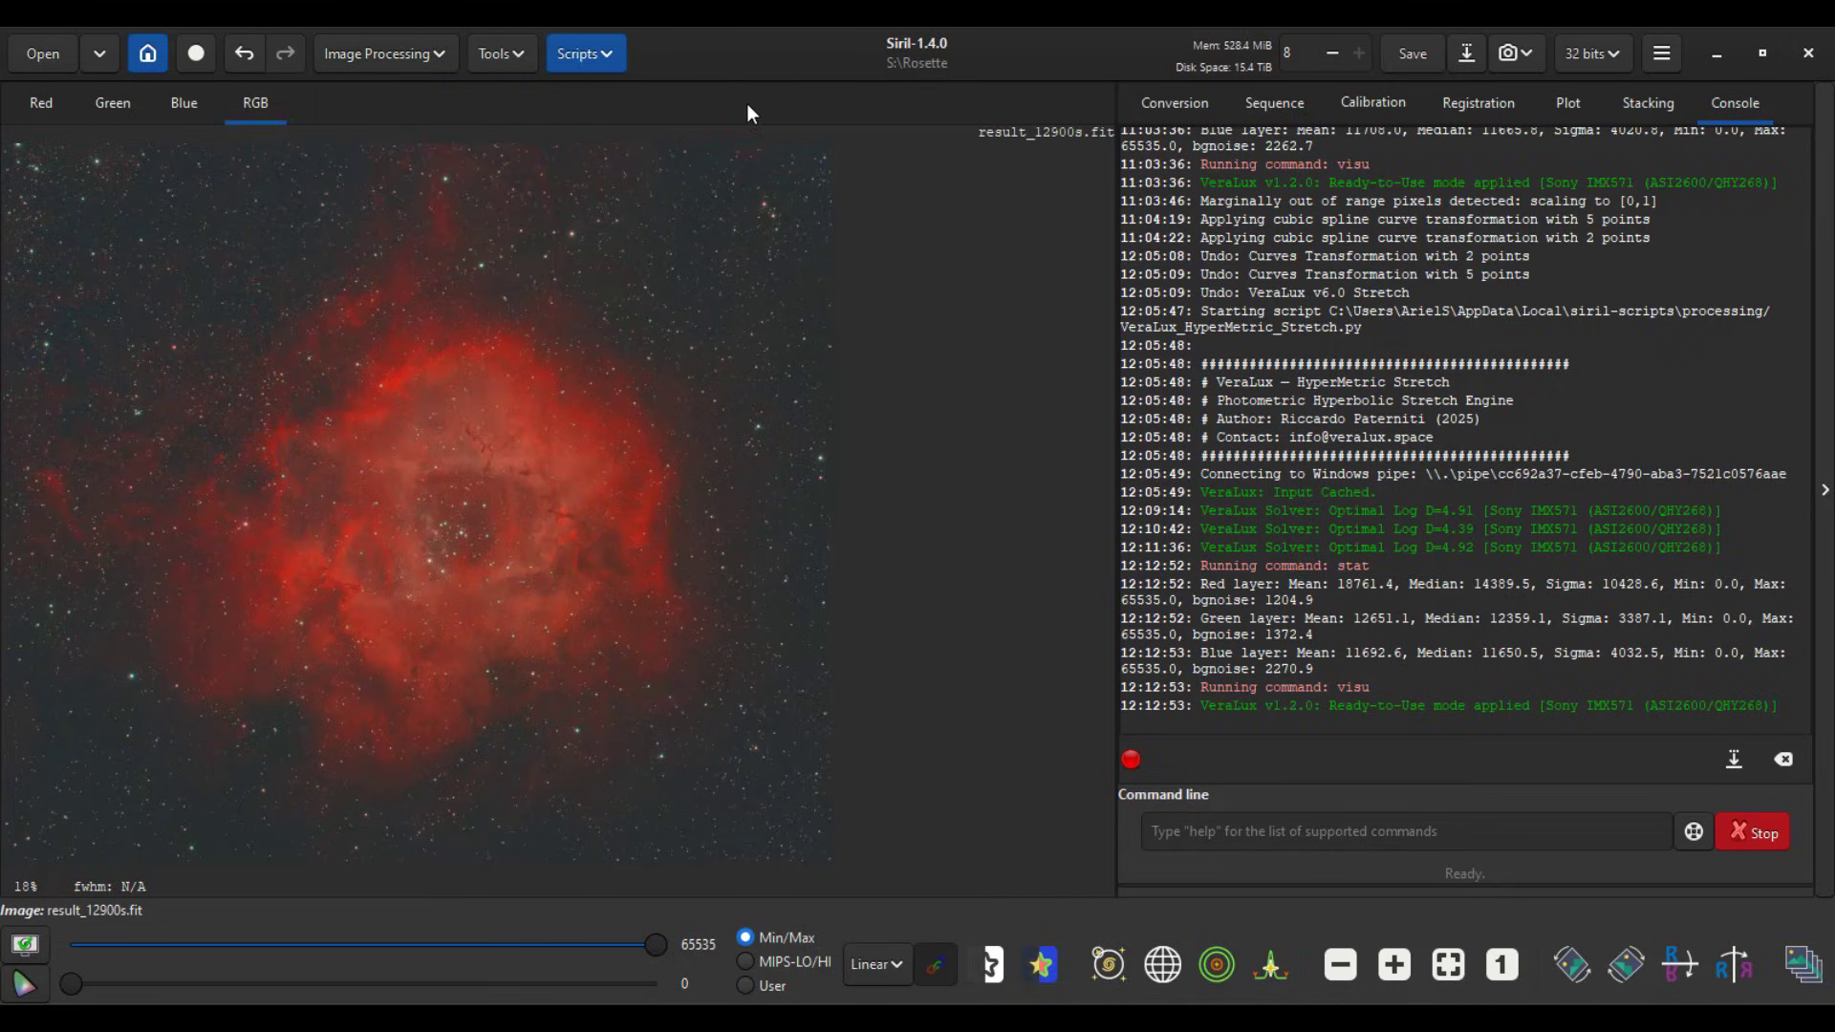
Step: Check which image file formats are offered for saving the stretched image under another format, and leave without saving
click(1470, 54)
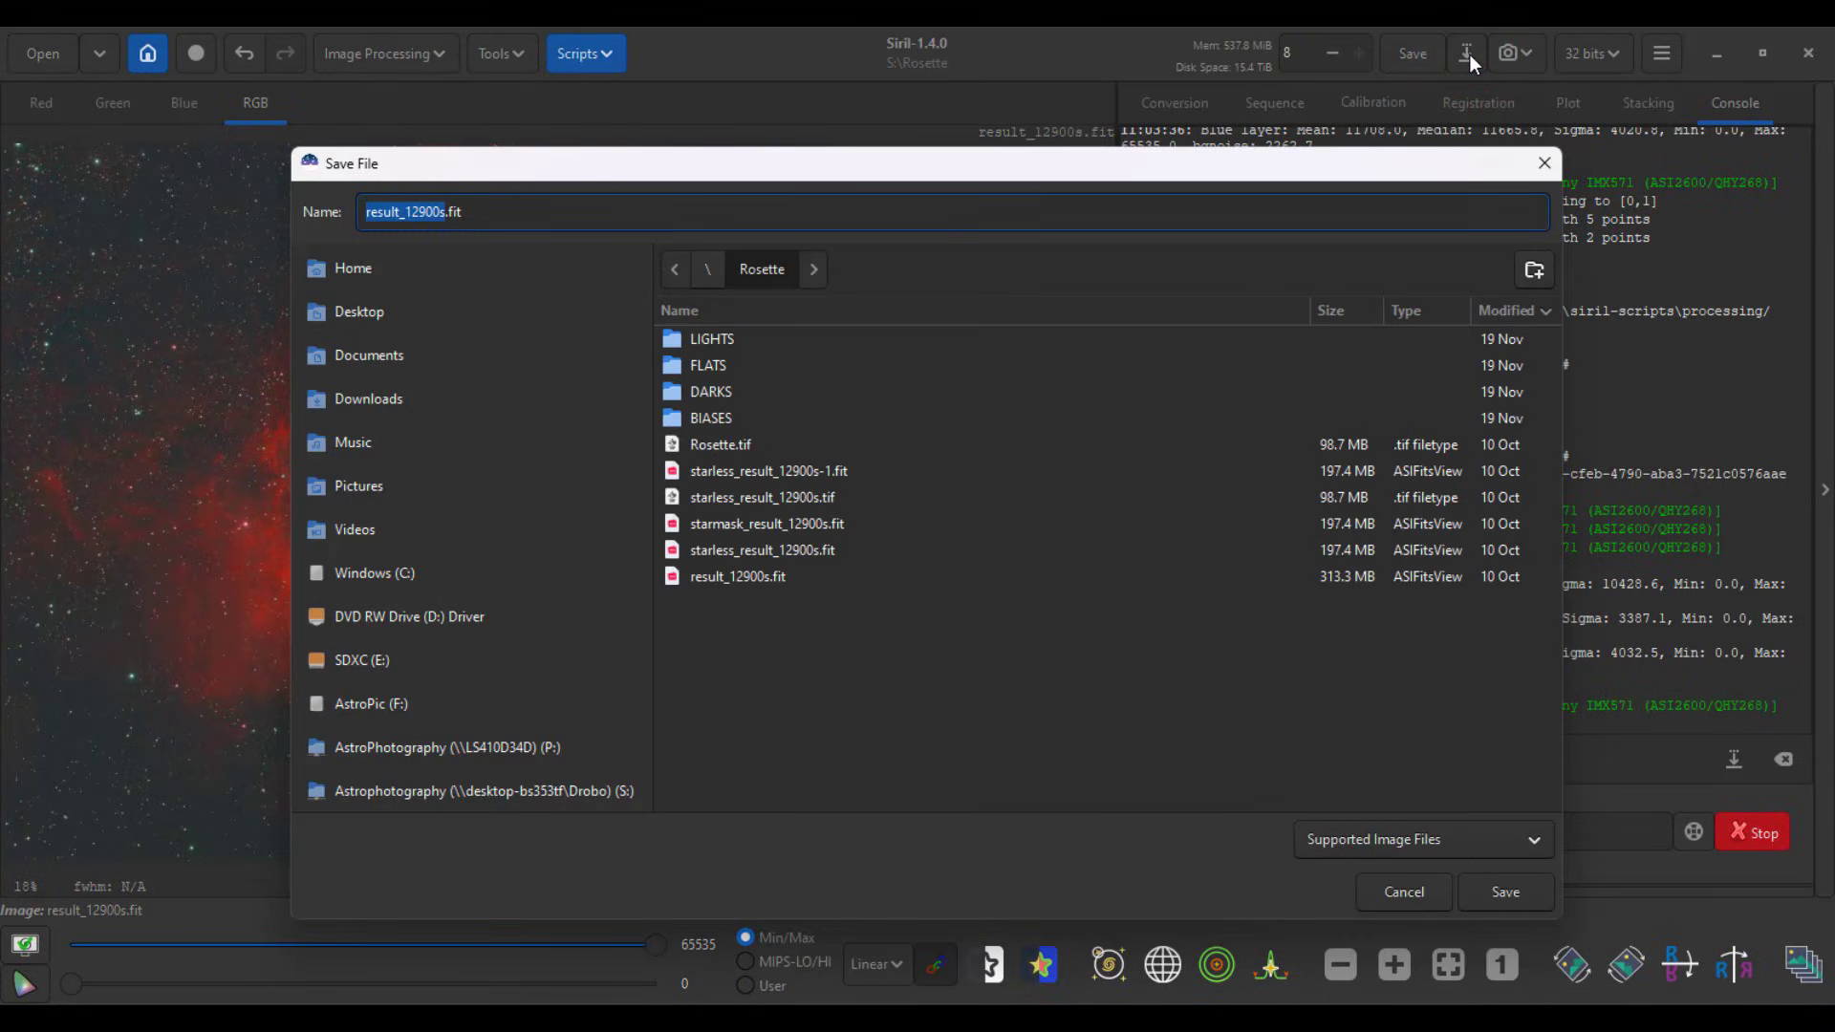
click(1377, 841)
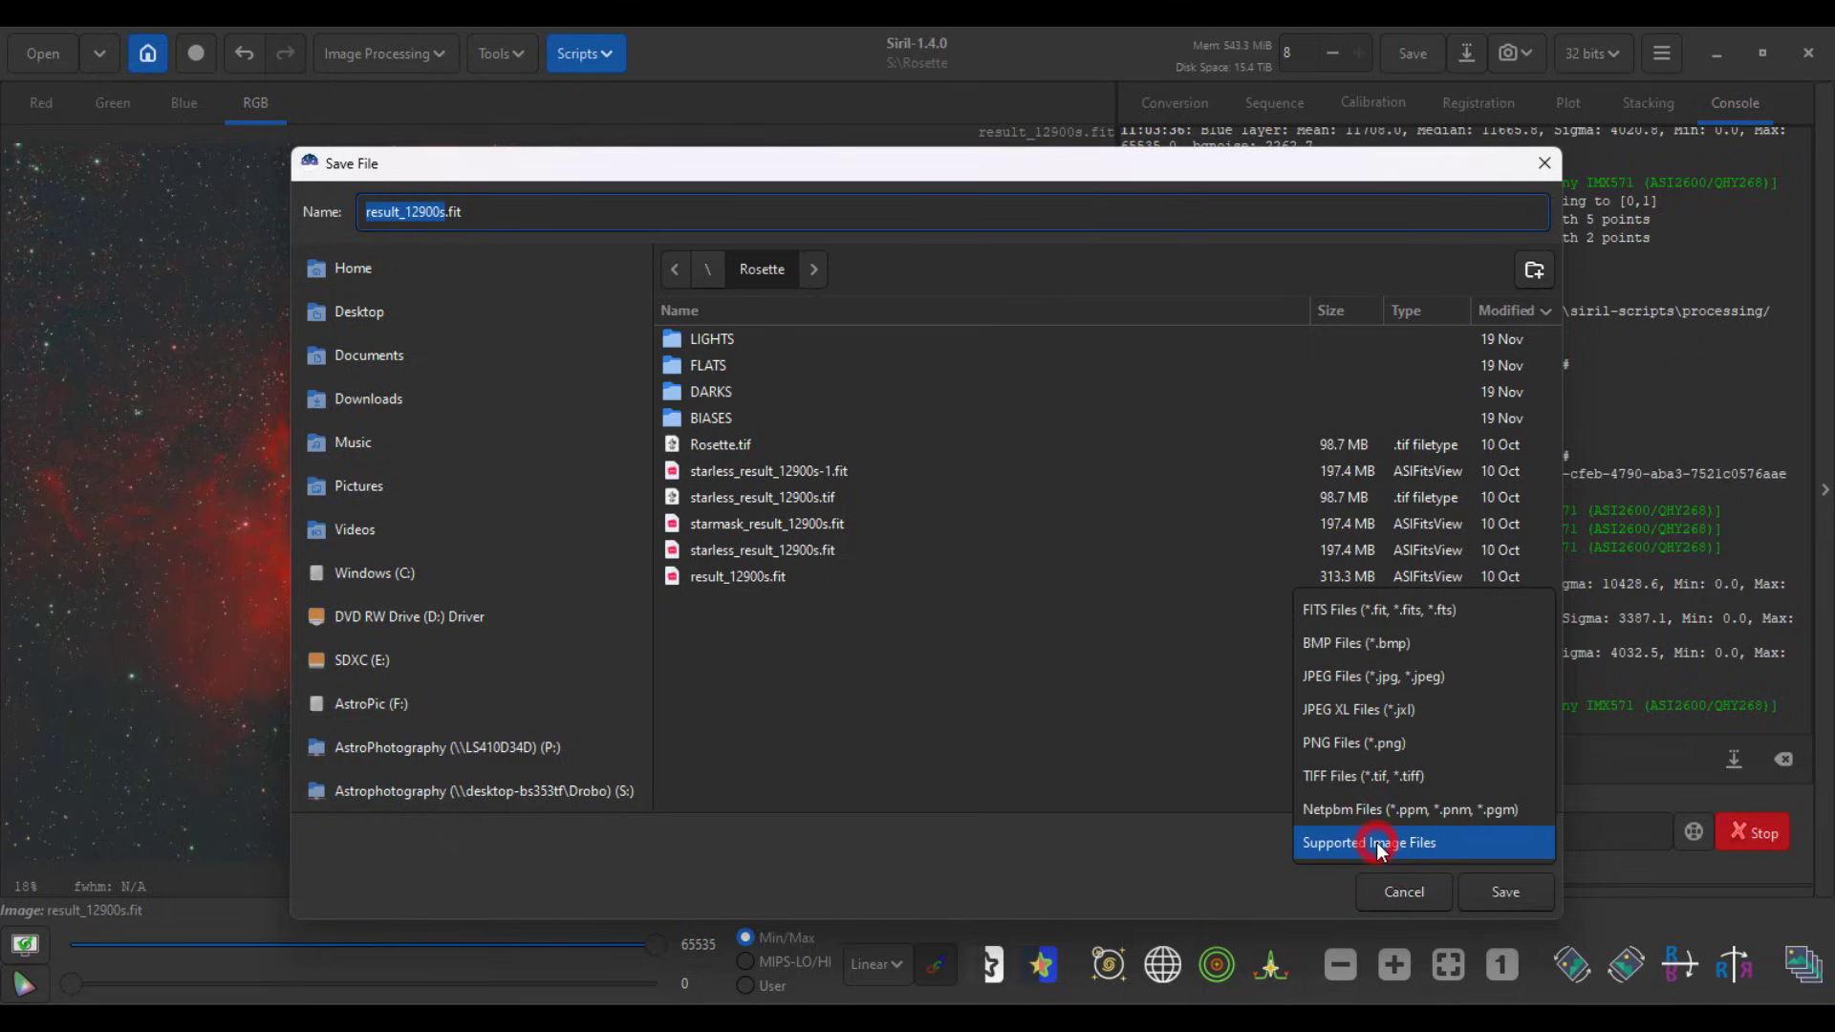
key(Up)
key(Up)
key(Up)
key(Up)
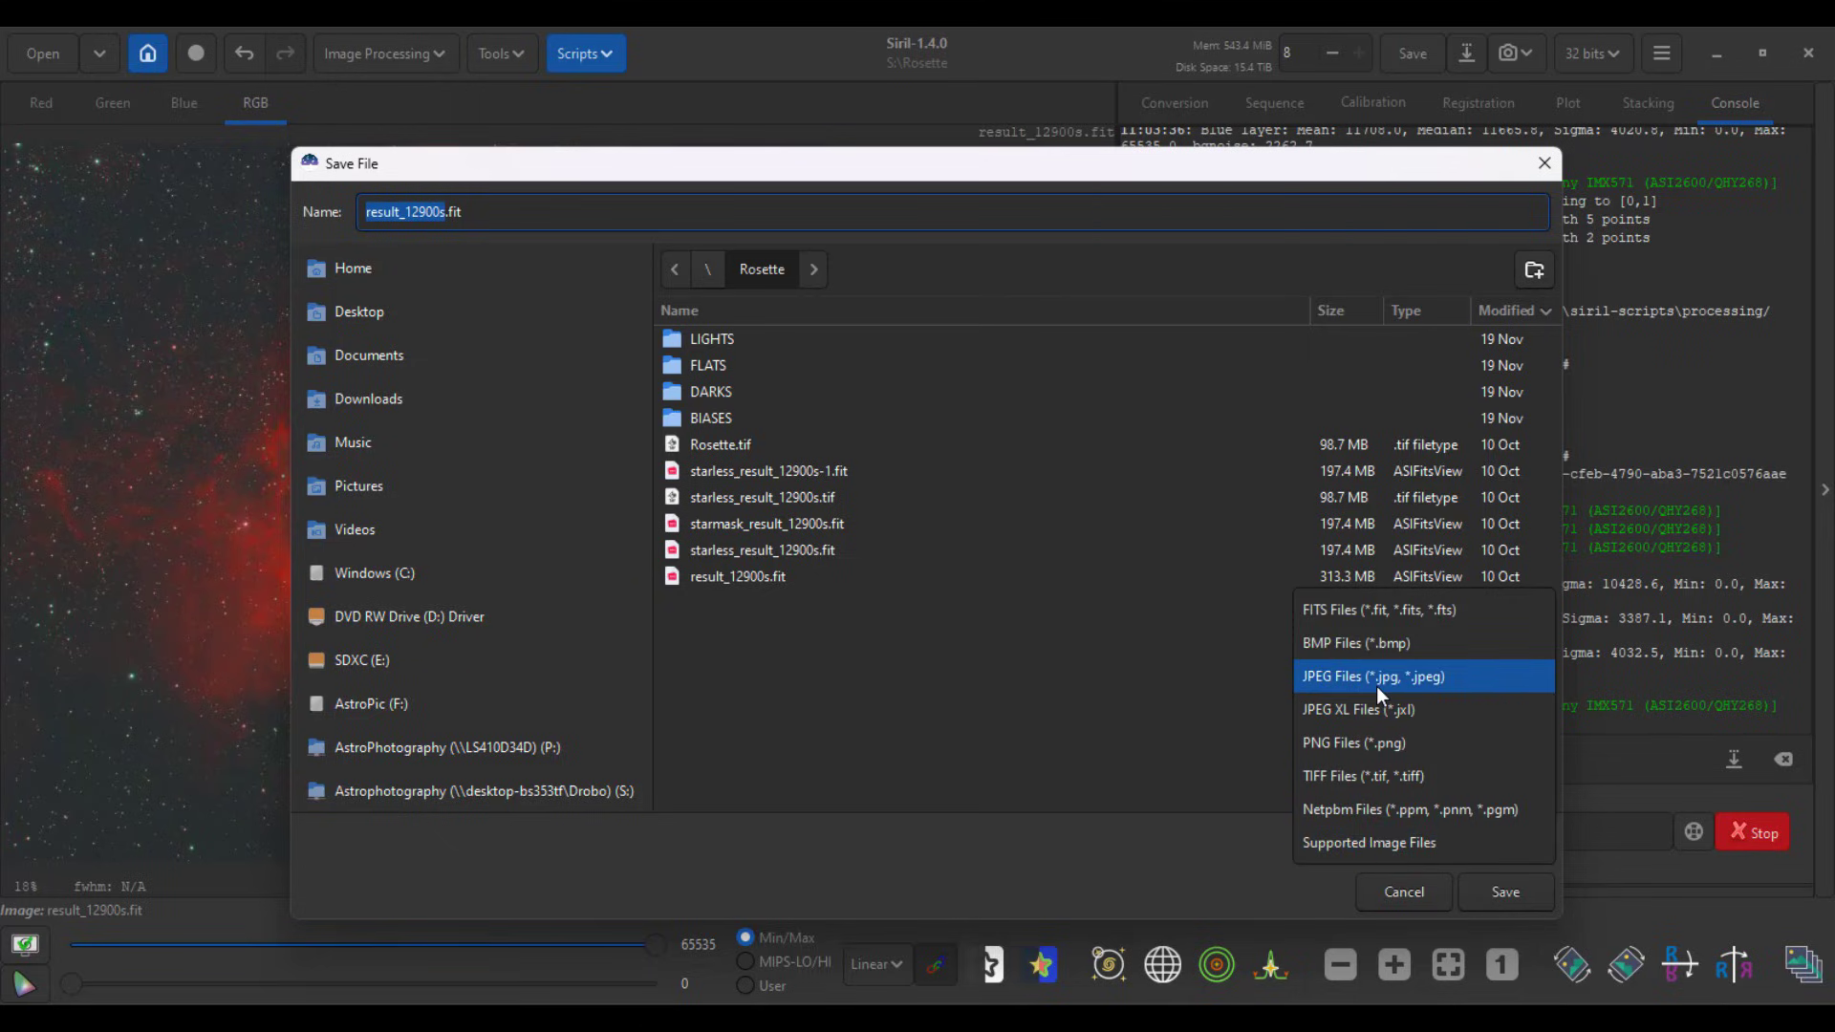
click(1370, 782)
click(1409, 891)
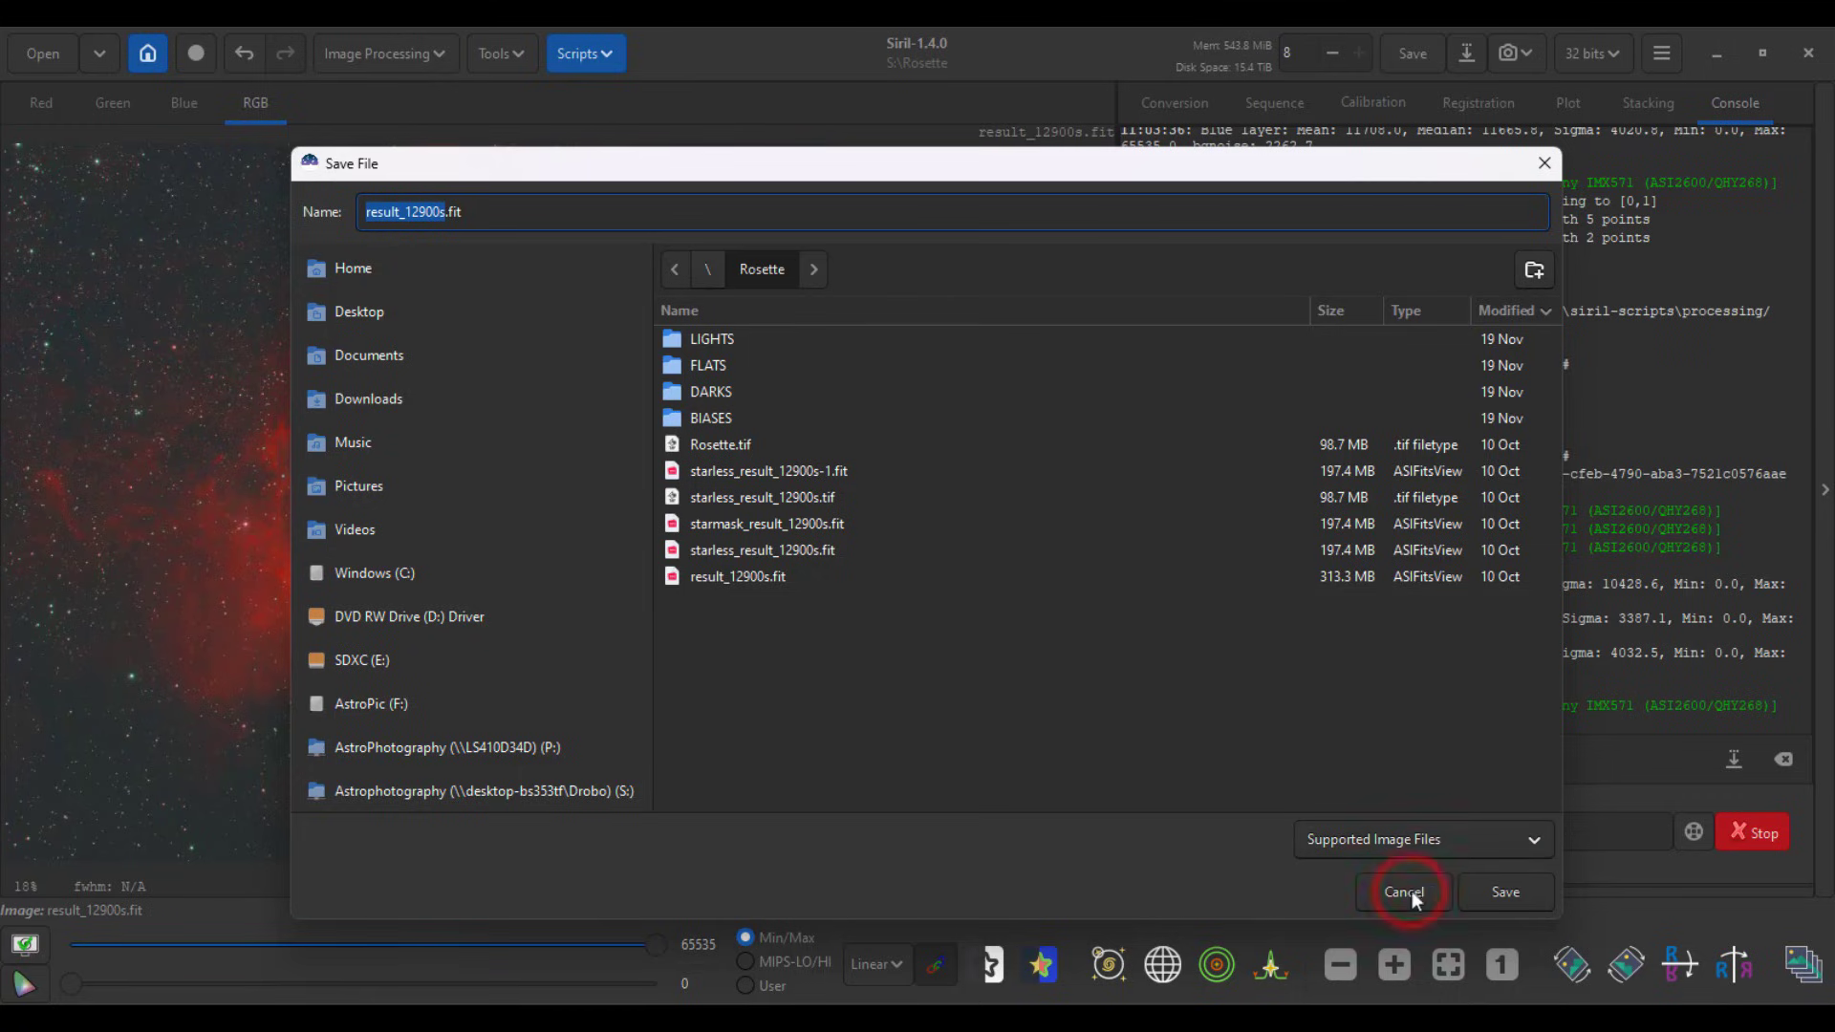
click(1430, 883)
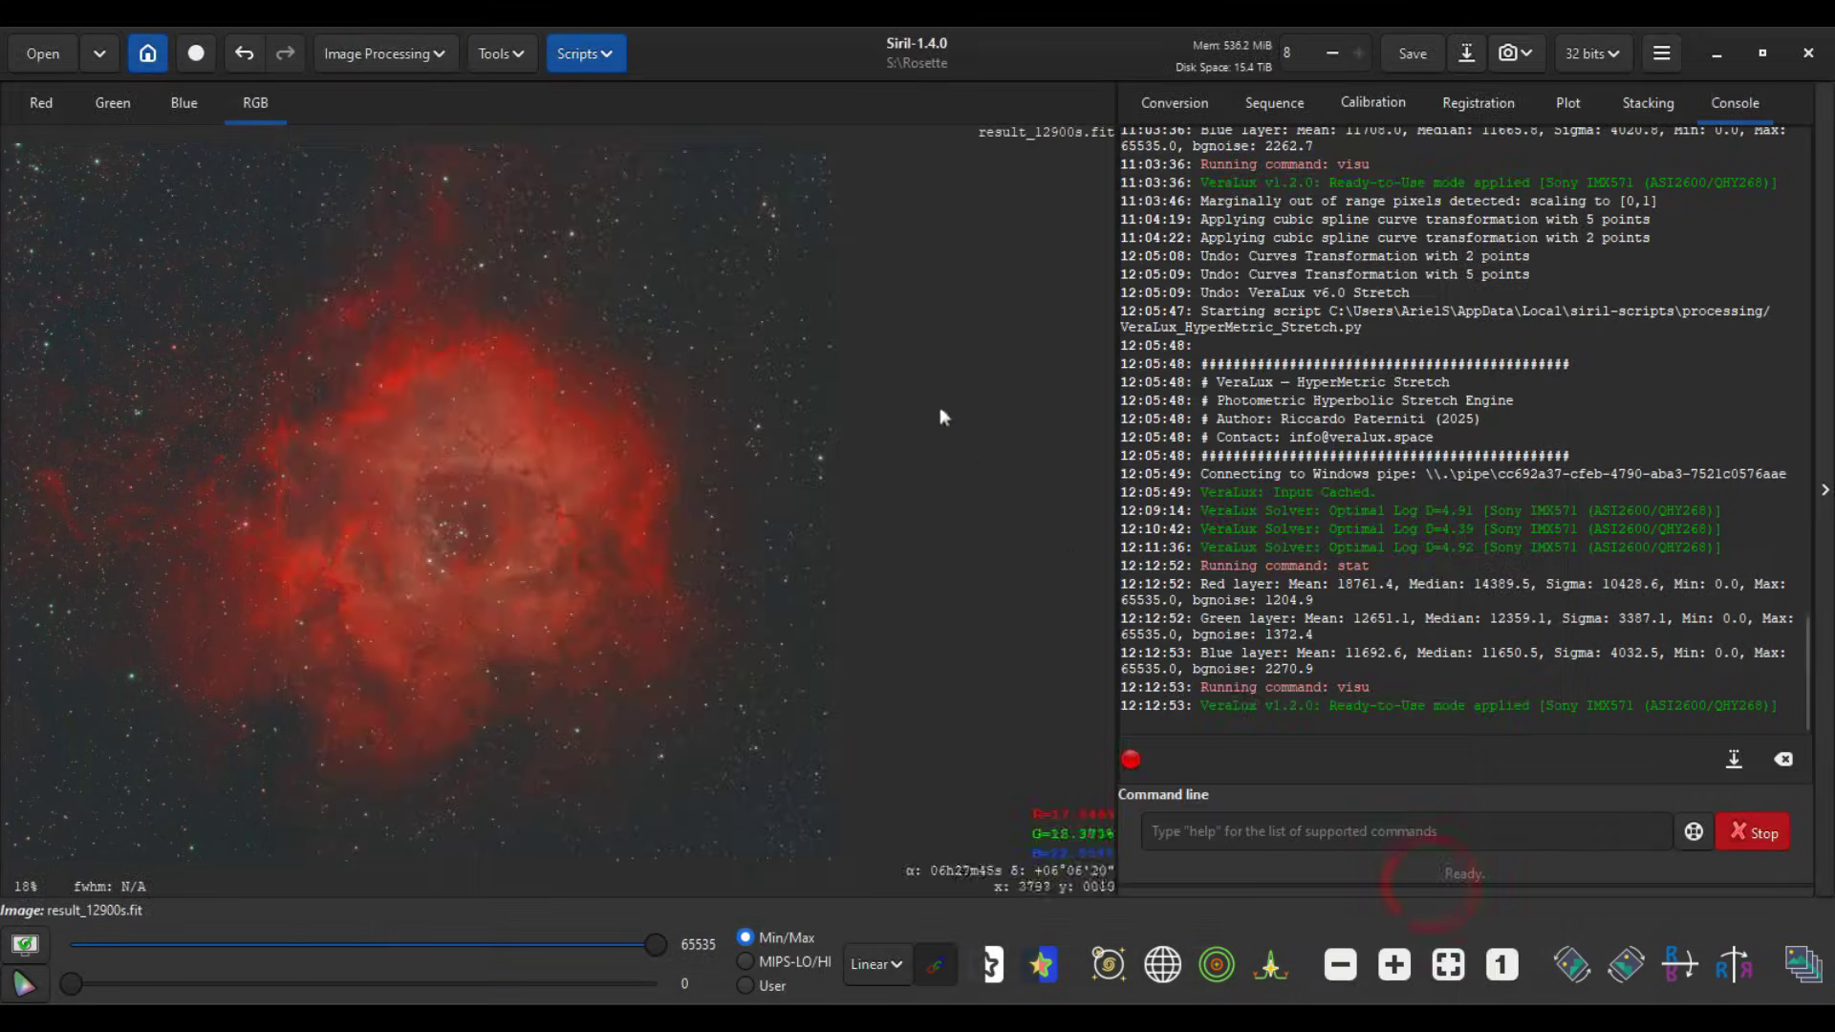